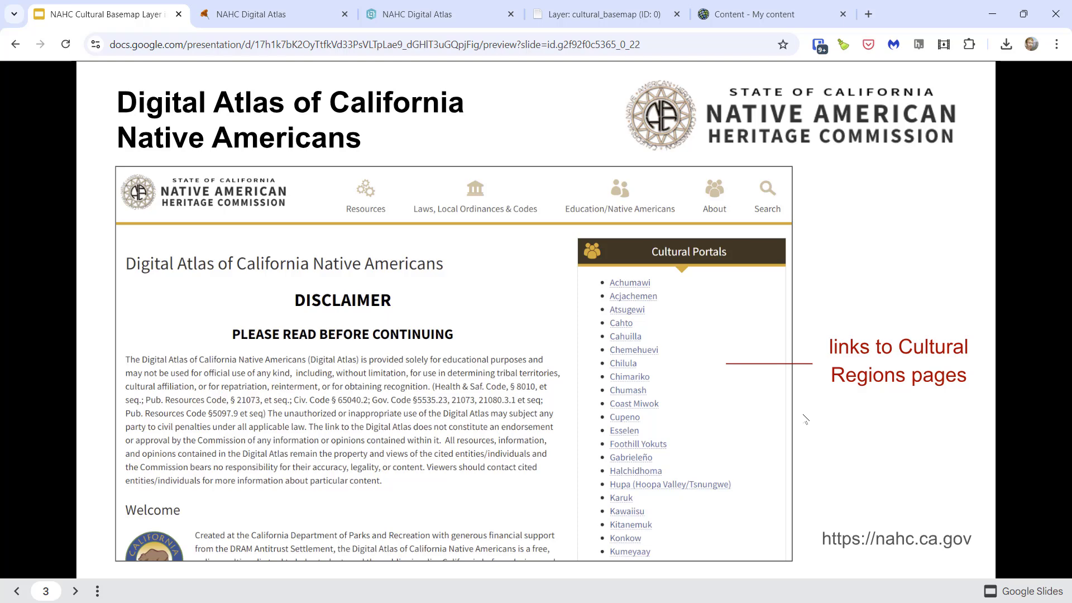
- Page through the Digital Atlas slides to the one about linking back to the NAHC Cultural Area page
key(Right)
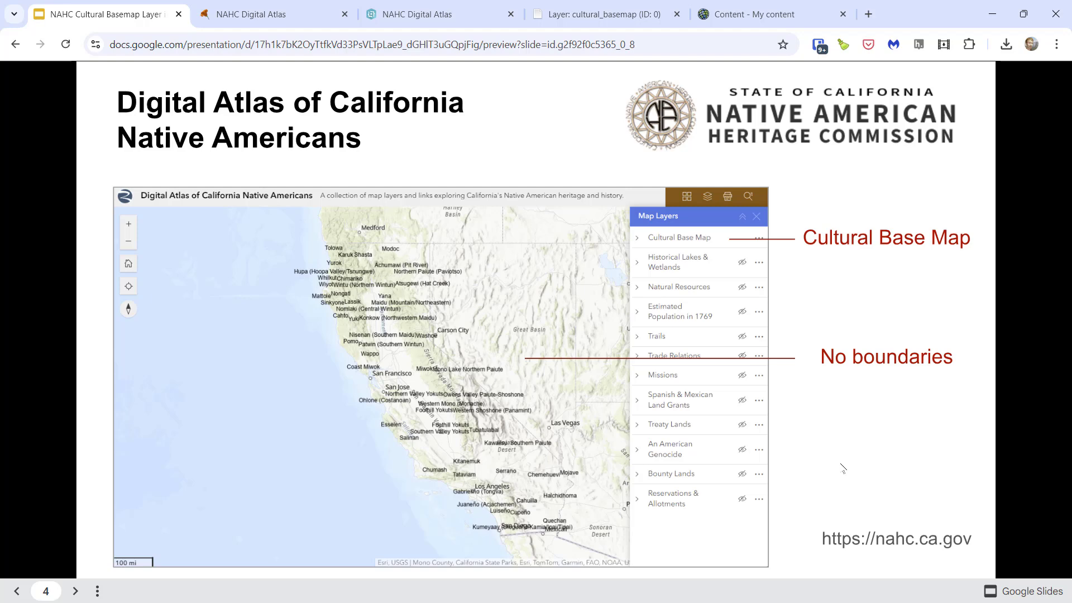
click(843, 468)
click(843, 468)
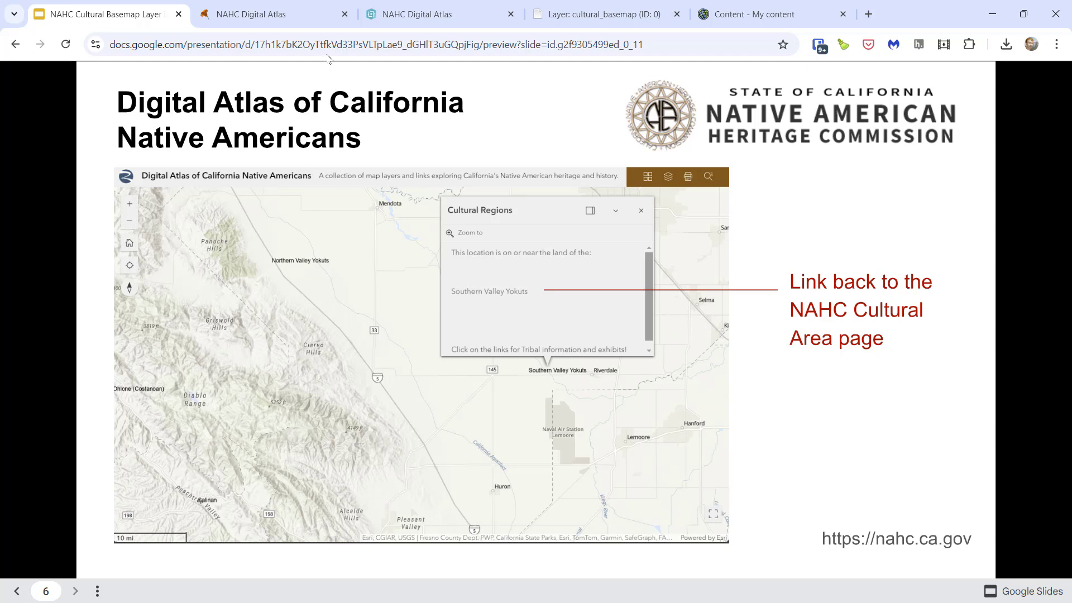
- Switch to the ArcGIS Digital Atlas of California Native Americans, reload it, and accept the disclaimer's terms and conditions
click(406, 17)
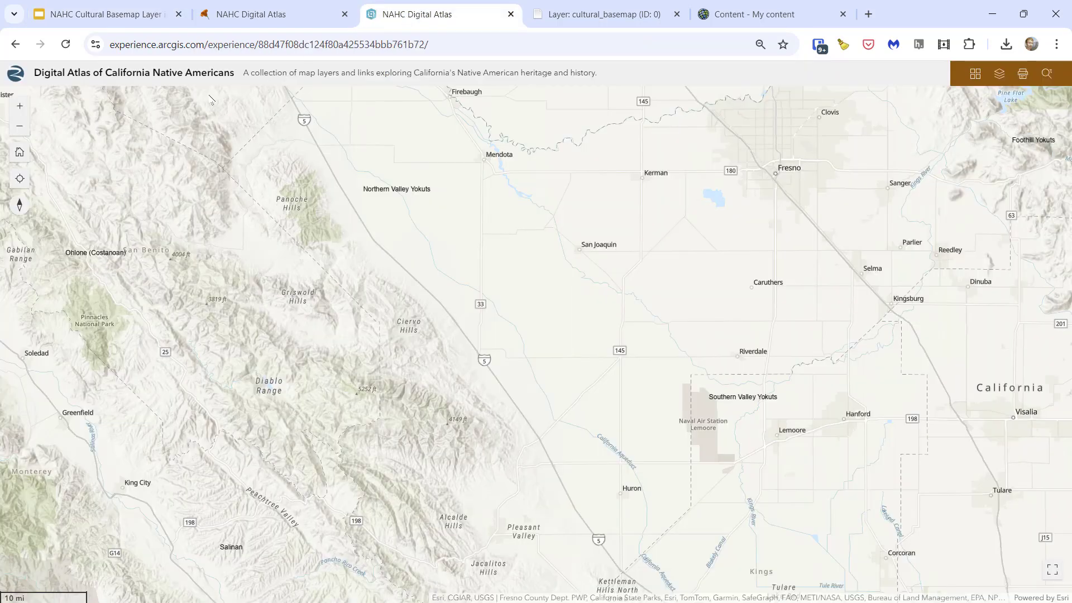
click(65, 44)
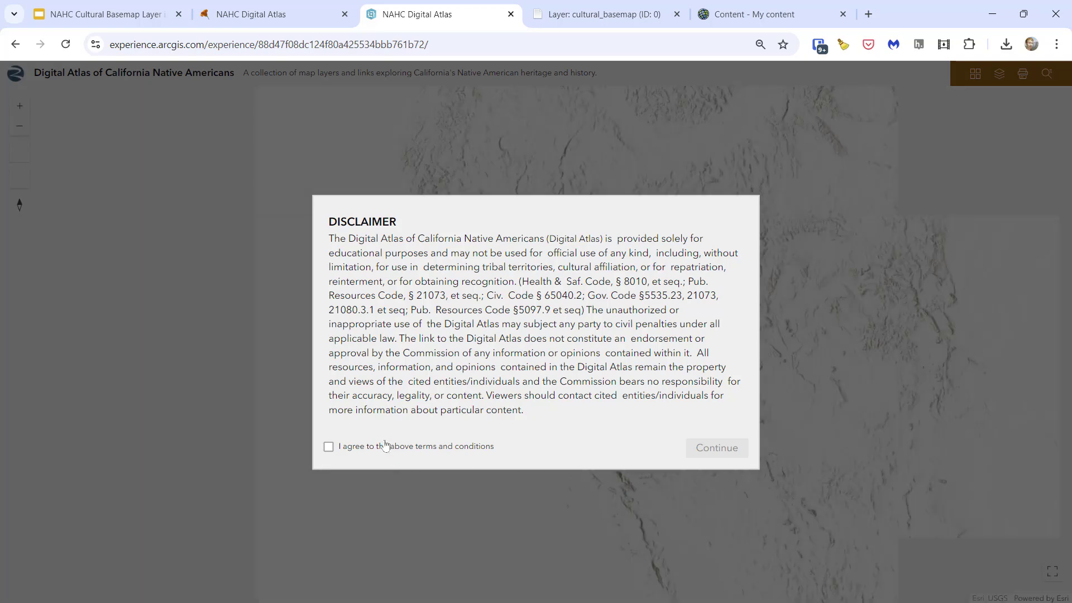
click(387, 447)
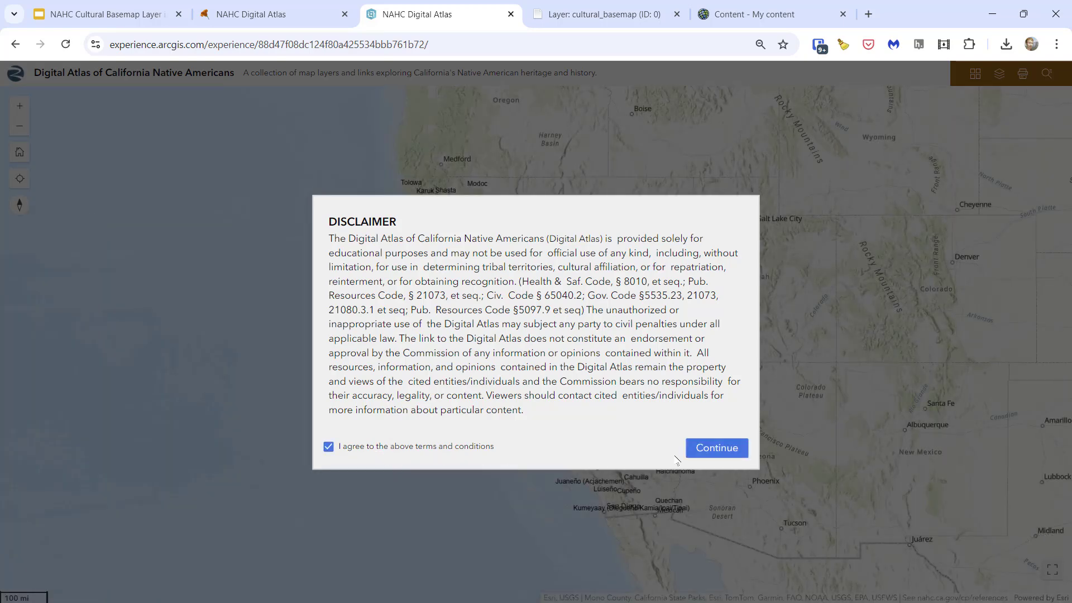
click(717, 448)
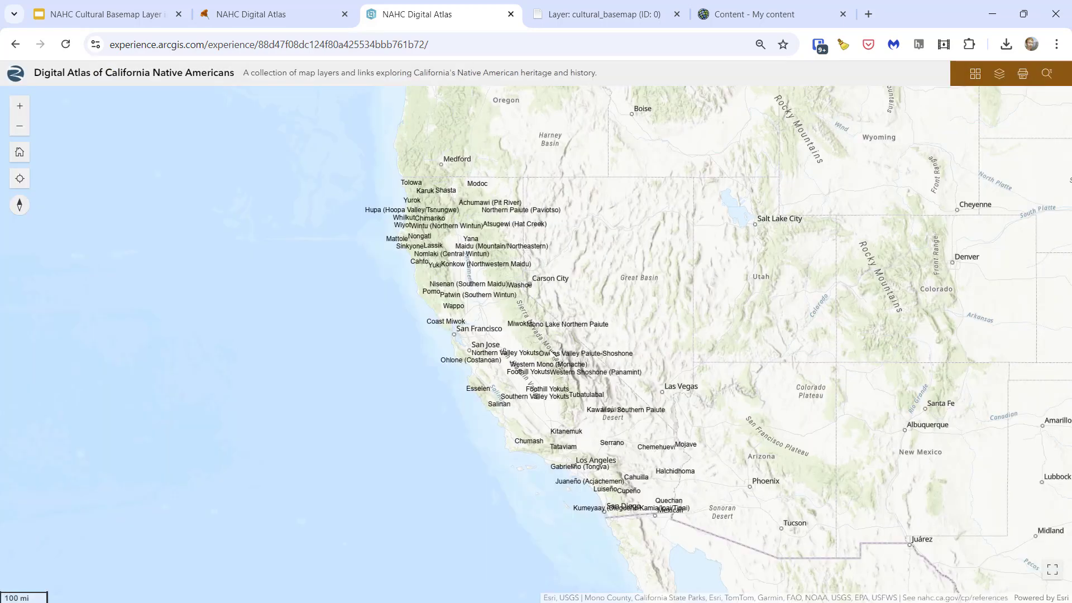
- View the Cultural Regions information for Miwok on the map and open its linked NAHC page
scroll(553, 351, up, 1)
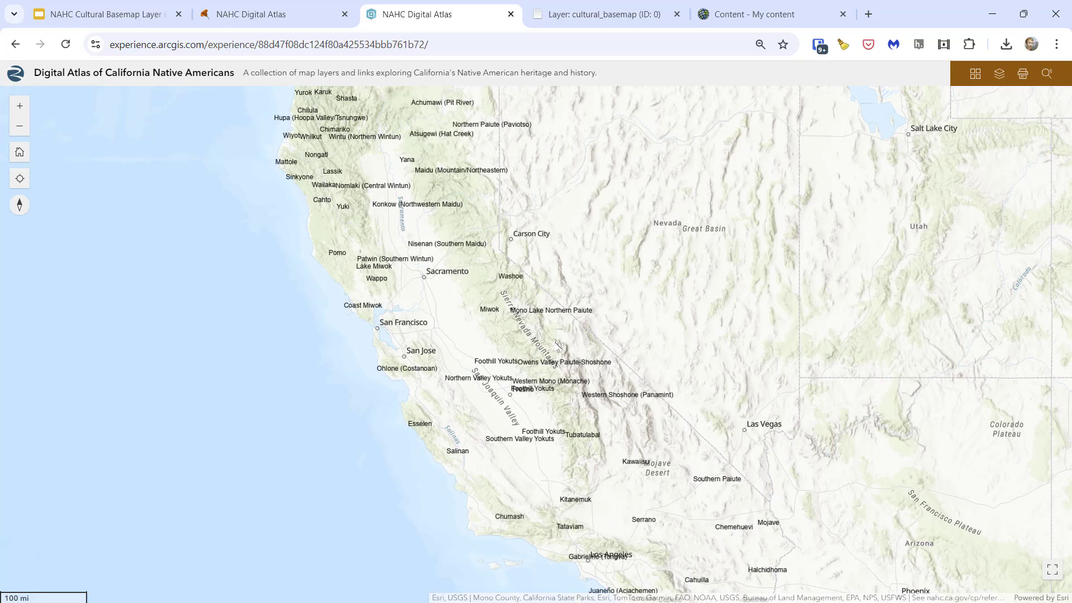
click(488, 316)
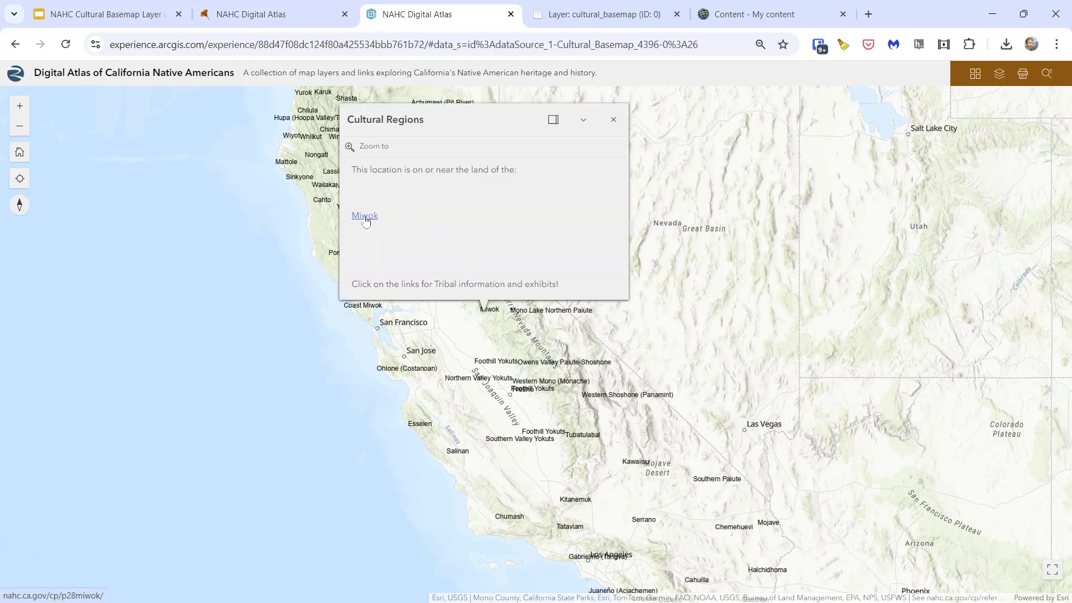
click(365, 218)
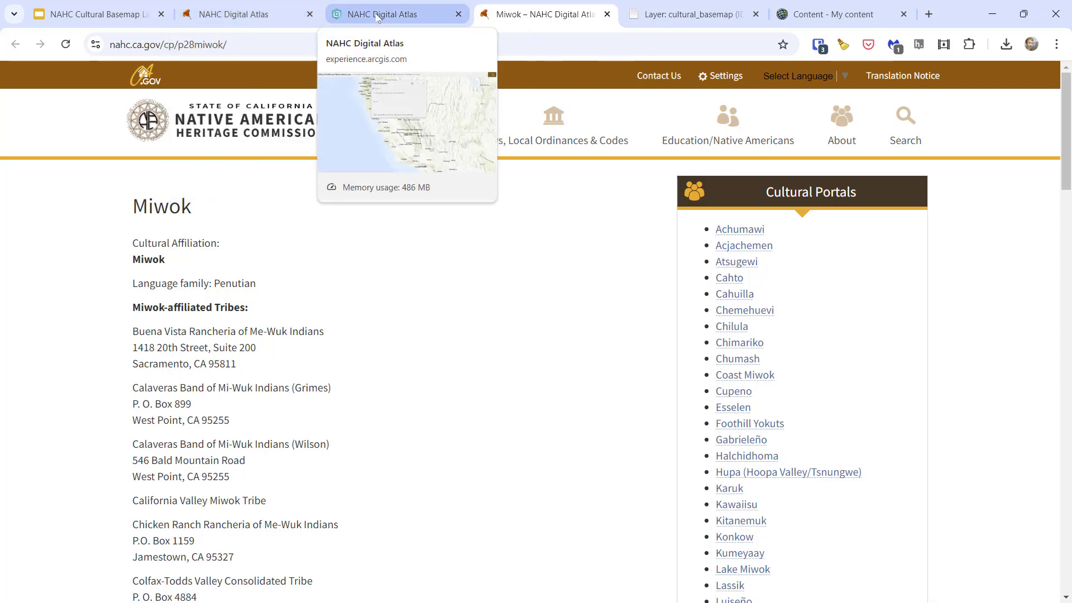
- Switch to the ArcGIS REST Services page for the cultural_basemap layer and copy its web address
key(ctrl+Tab)
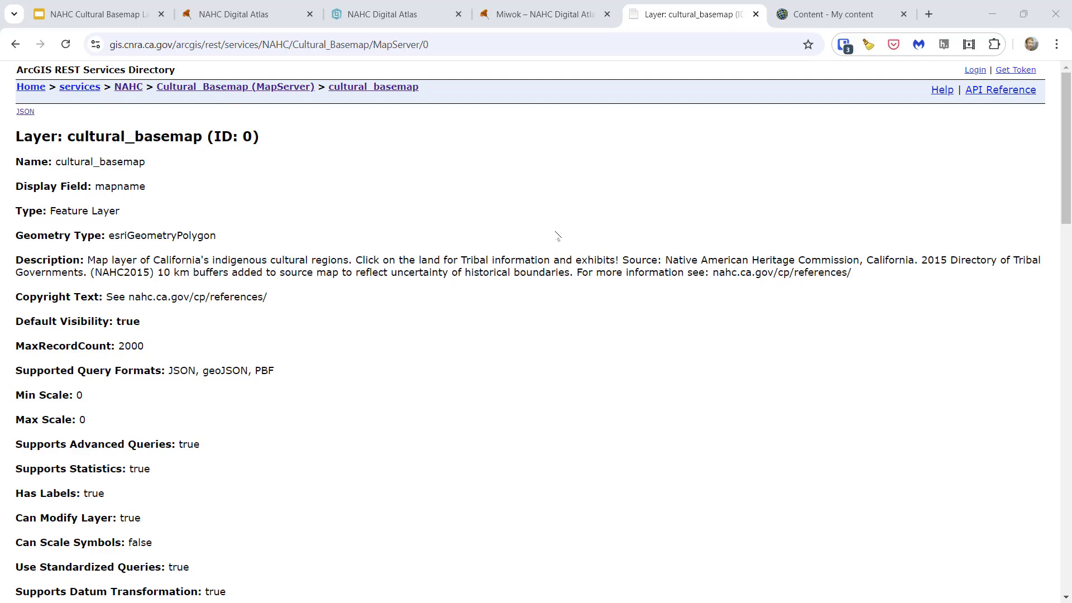
click(441, 43)
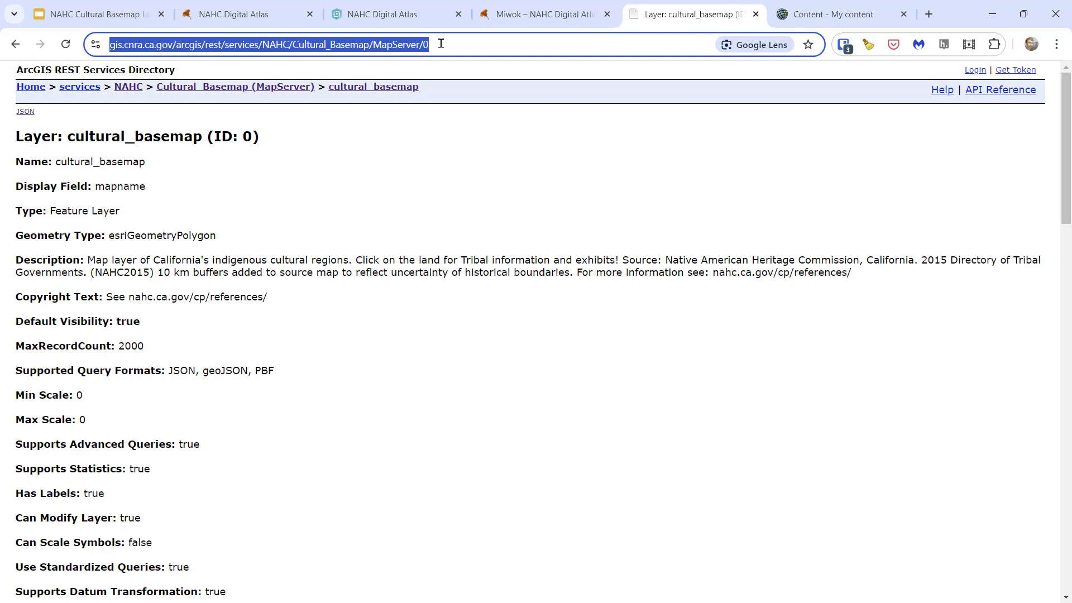
right_click(393, 46)
click(433, 176)
click(828, 16)
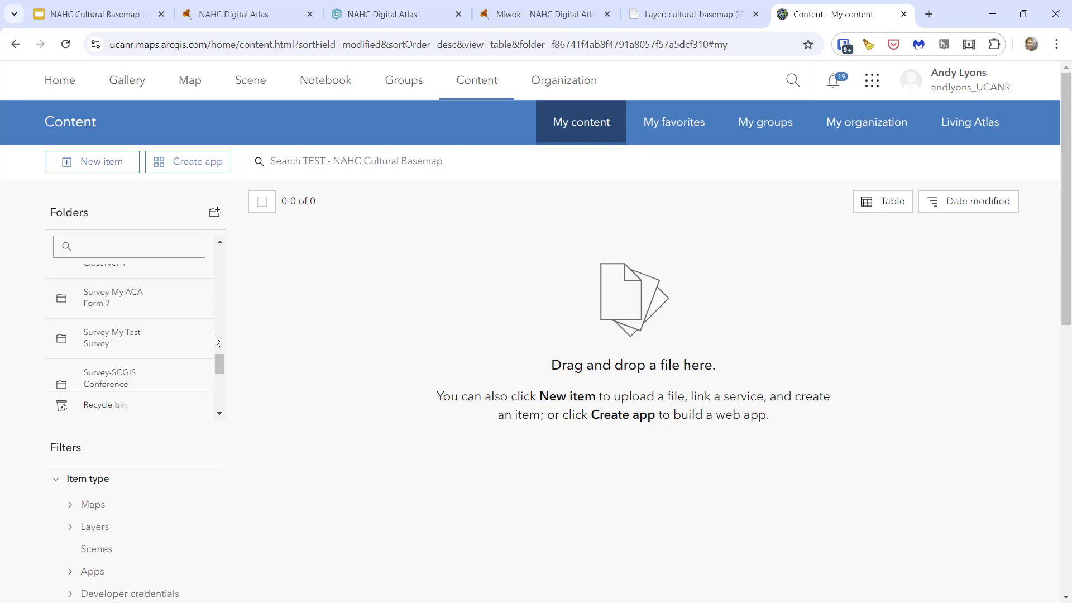
scroll(220, 373, down, 1)
drag(221, 373, 220, 396)
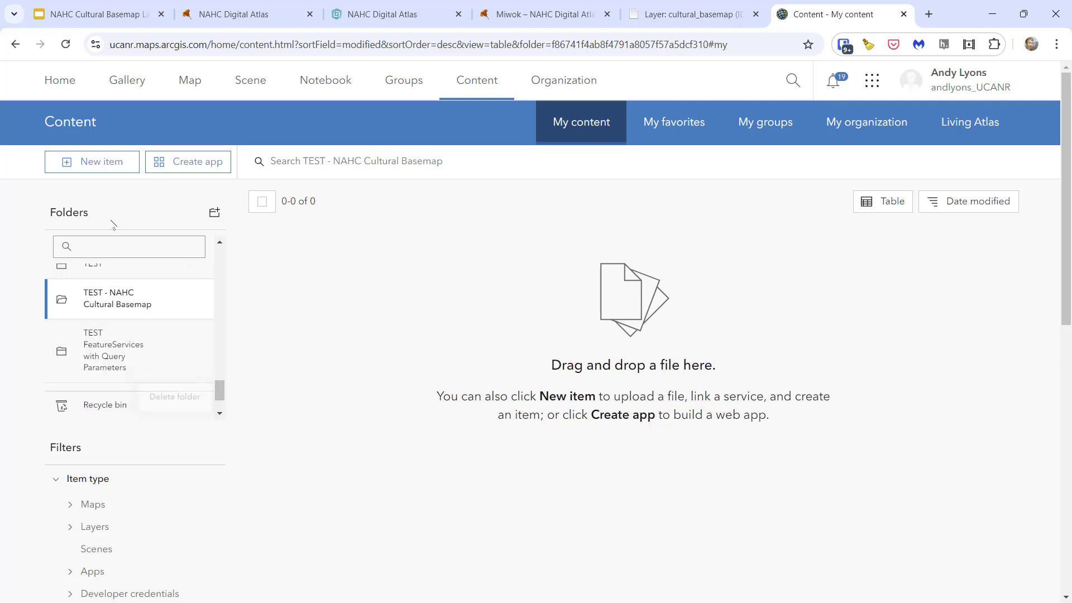
click(108, 163)
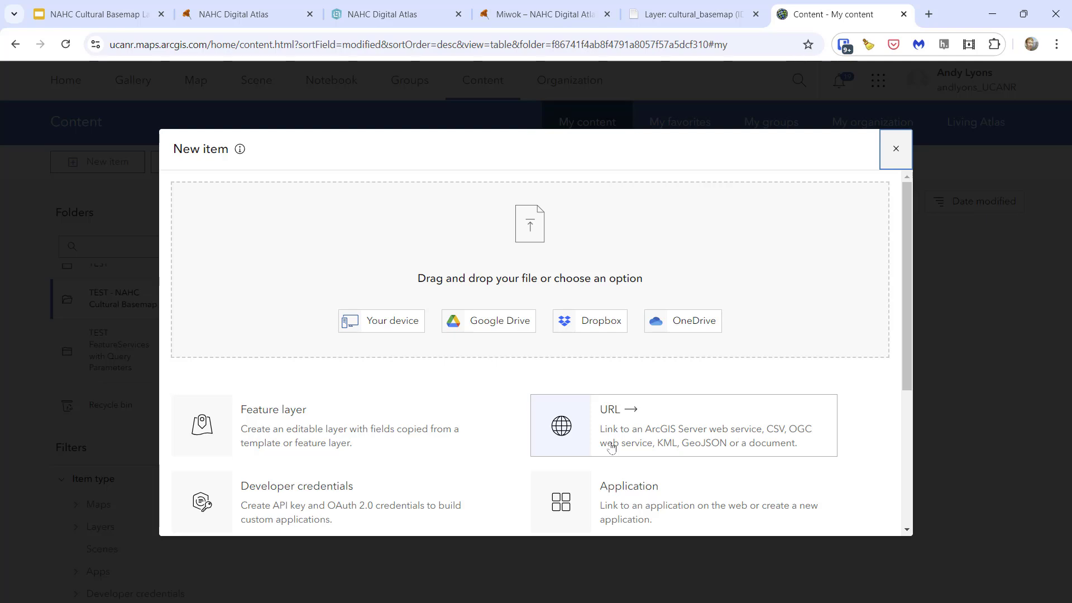
click(651, 445)
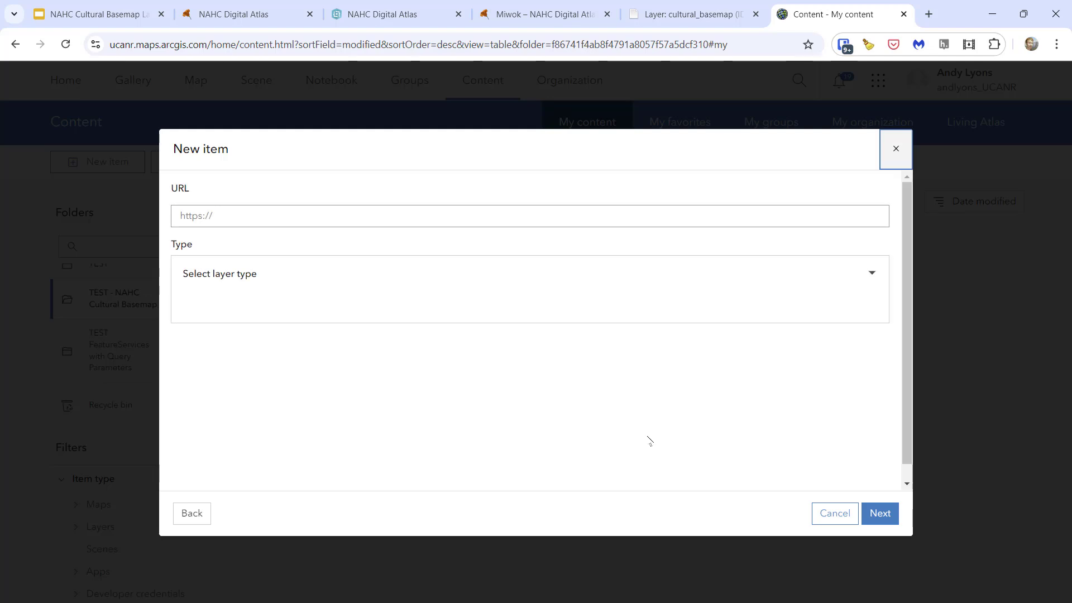
click(248, 214)
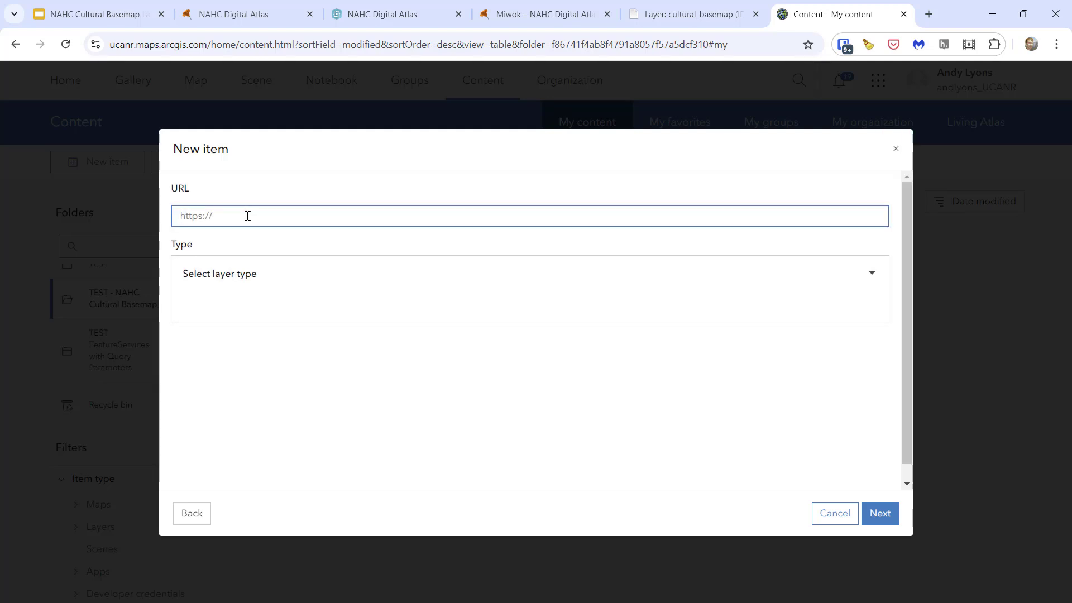
text(https://gis.cnra.ca.gov/arcgis/rest/services/NAHC/Cultural_Basemap/MapServer/0)
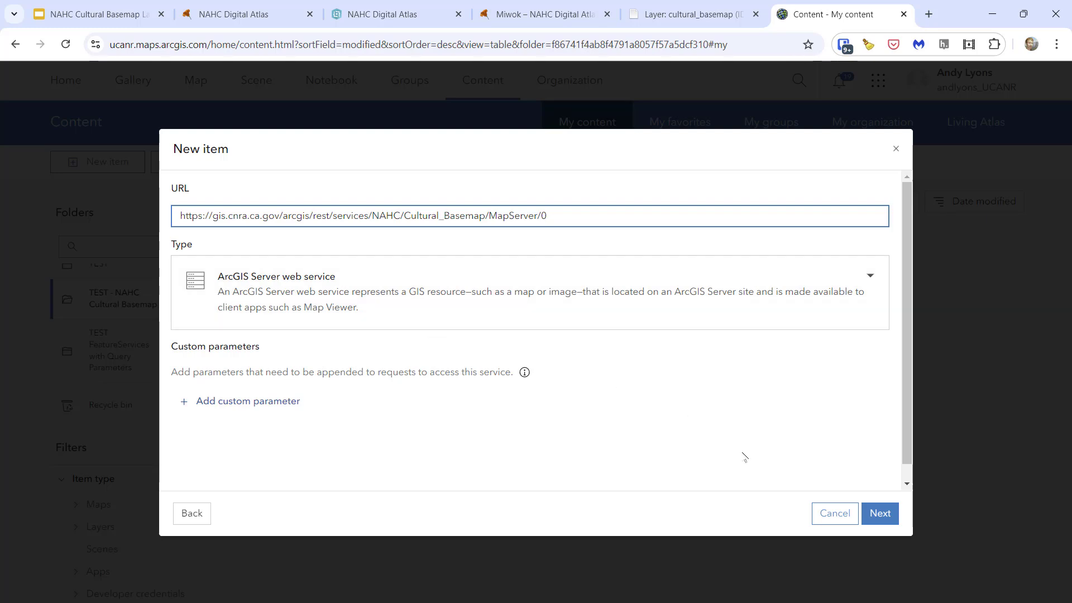
click(872, 514)
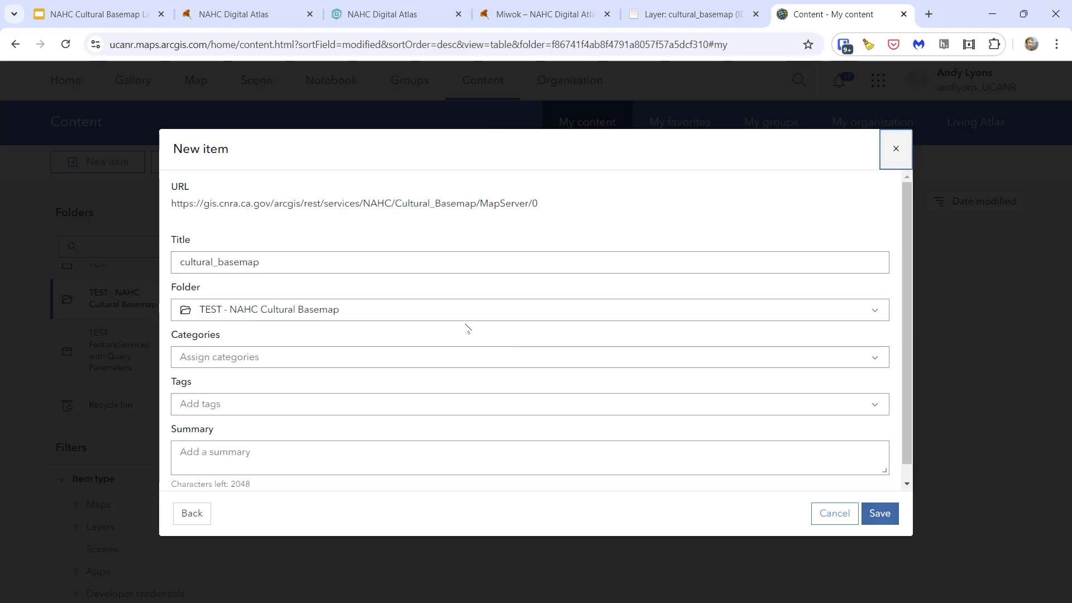
- Title the new item "NAHC Cultural Basemap Copy3" and save it in the TEST - NAHC Cultural Basemap folder
click(320, 262)
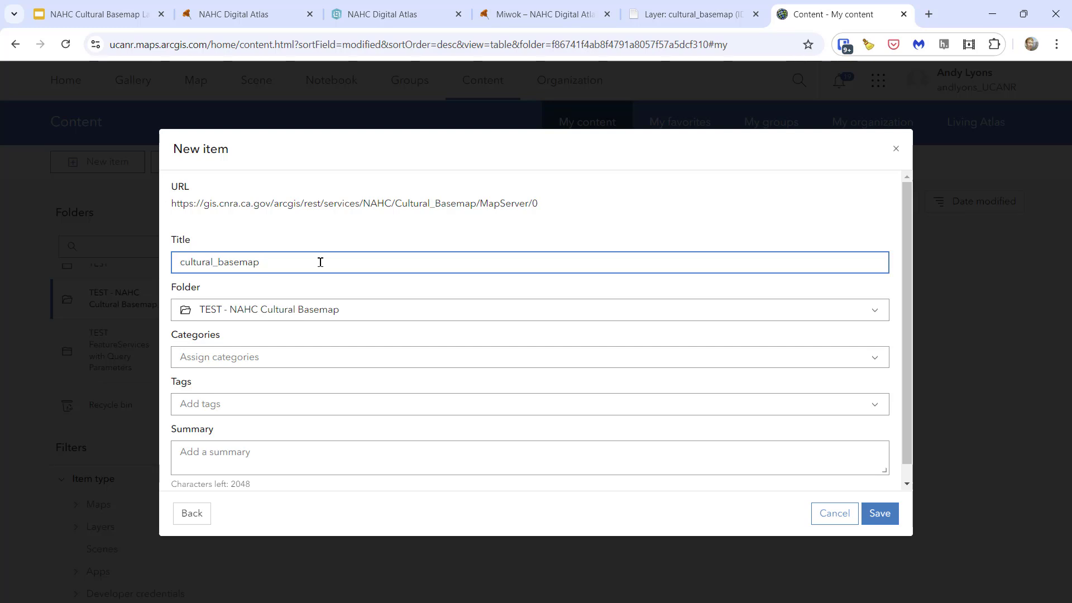
key(Home)
text(NAHC)
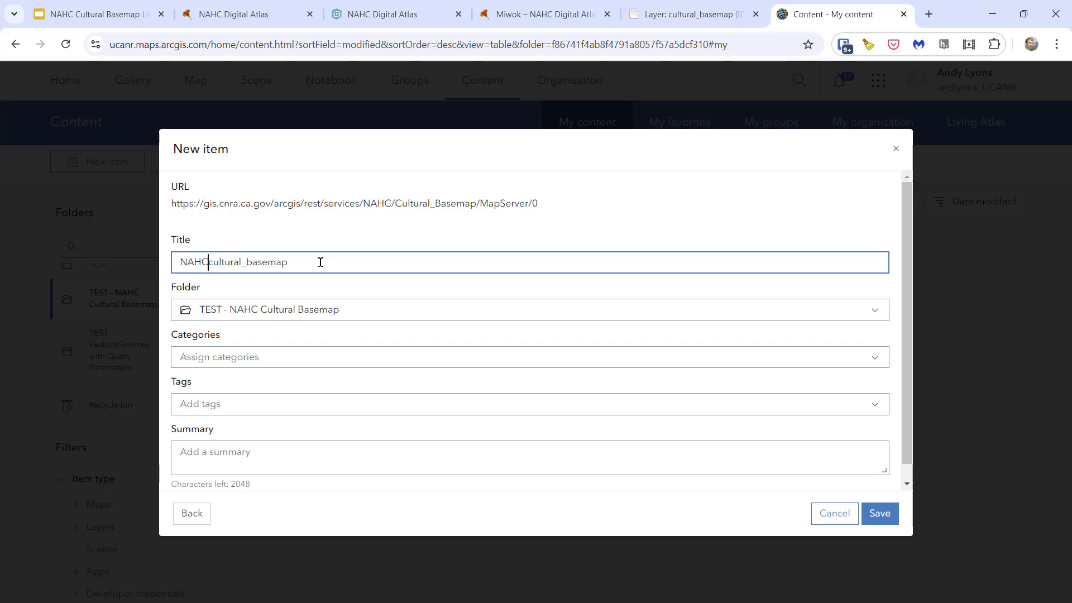
key(Delete)
text(C)
key(Right)
key(Right)
key(Right)
key(Right)
key(Right)
key(Right)
key(Right)
key(Delete)
key(Delete)
text(B)
key(End)
text(Copy3)
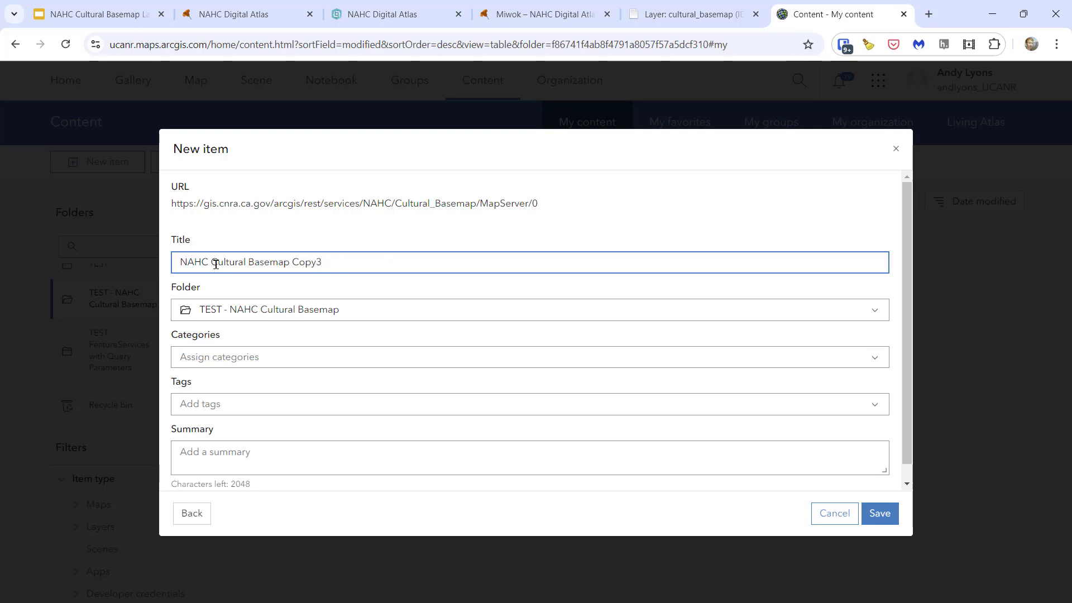
drag(290, 262, 172, 259)
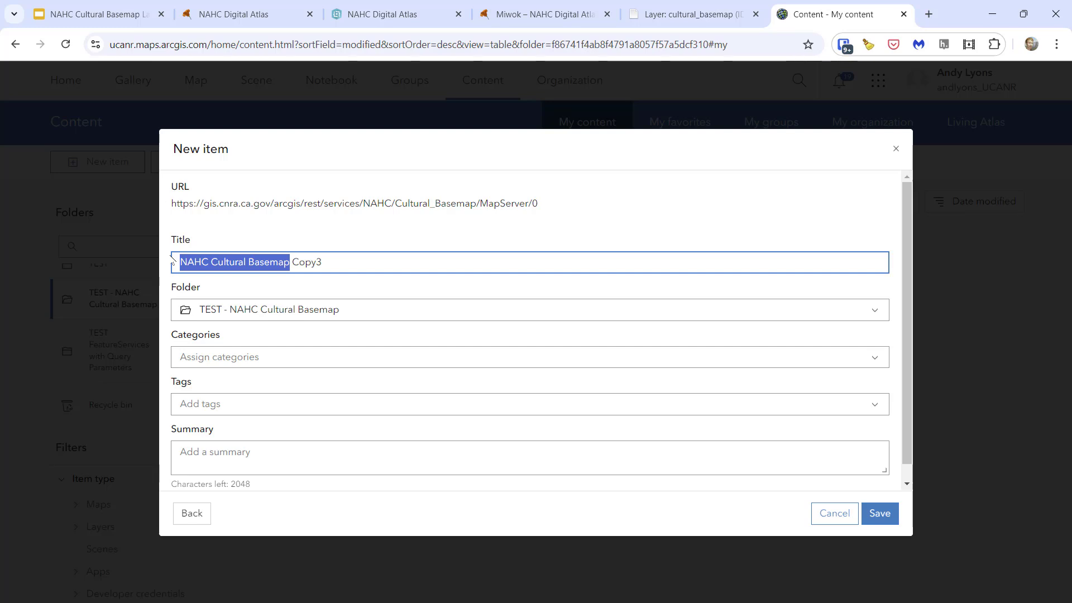
click(356, 262)
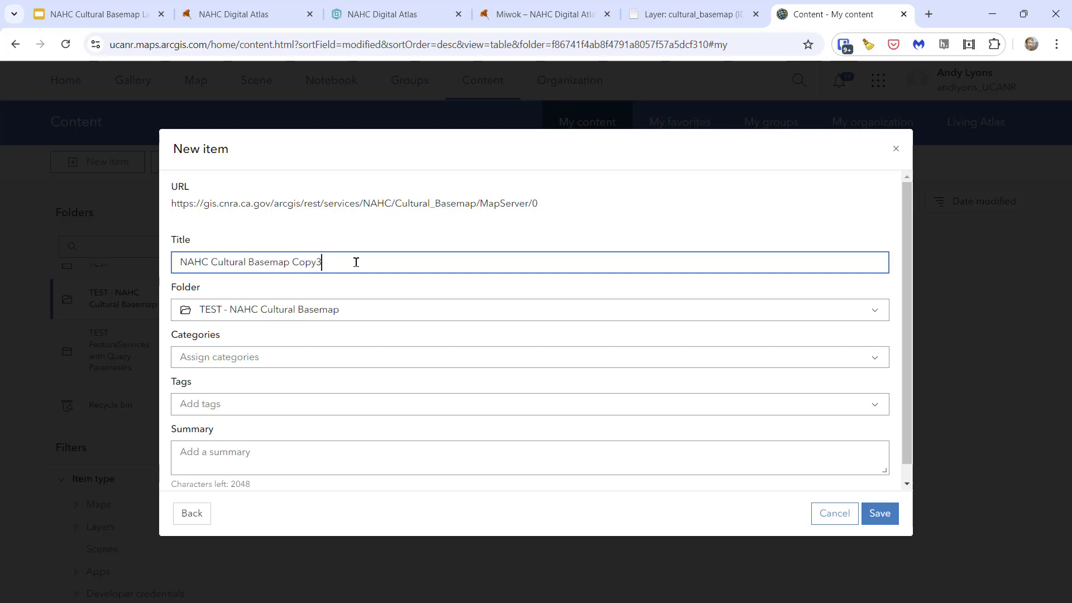
click(879, 514)
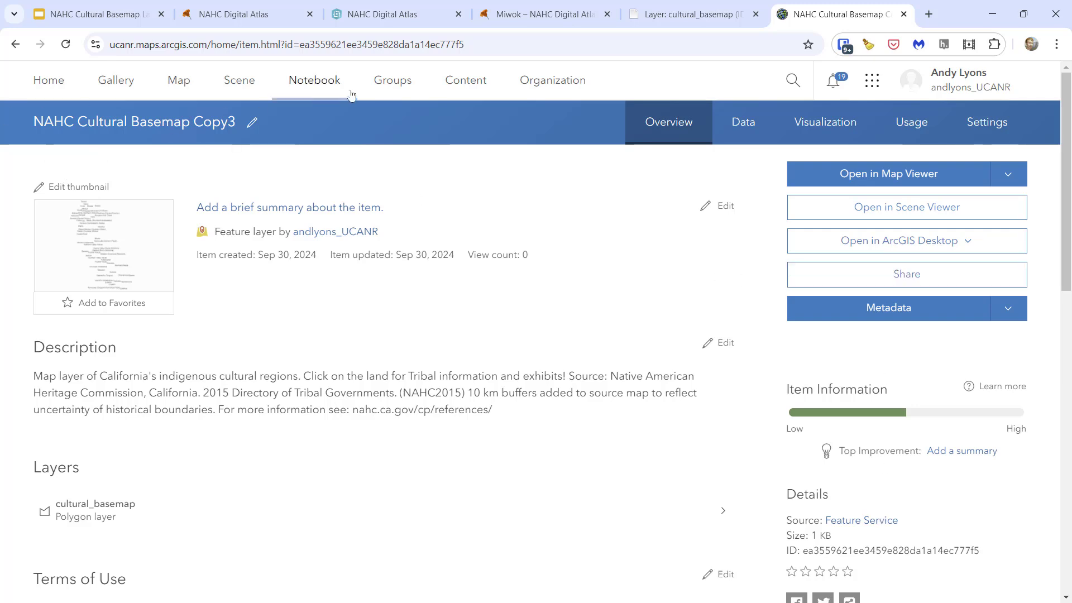
- Open the content list in a separate browser tab and check the item type of NAHC Cultural Basemap Copy3
middle_click(437, 85)
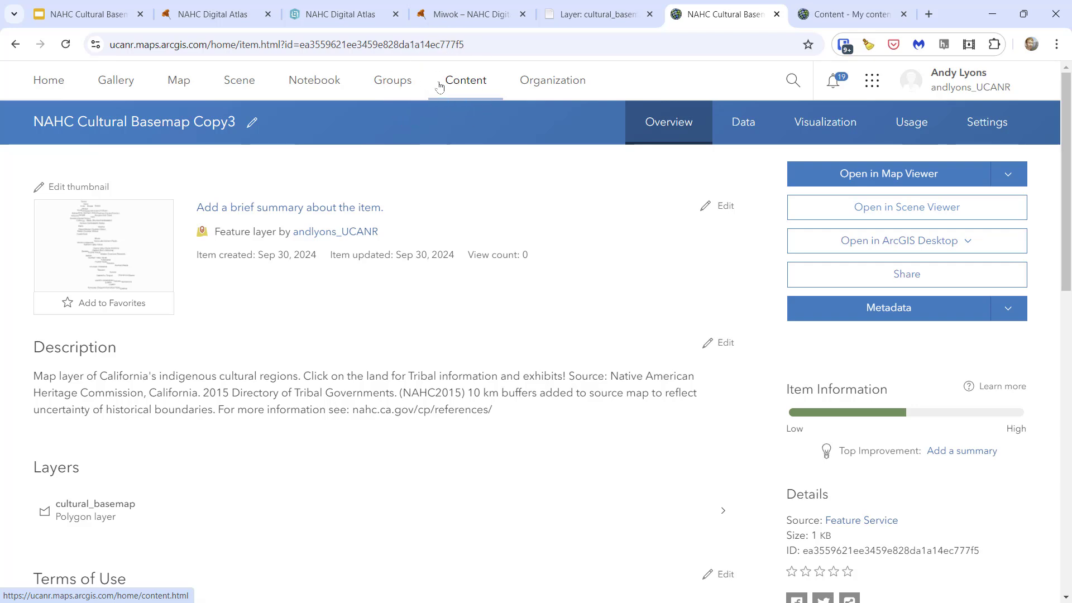
click(829, 15)
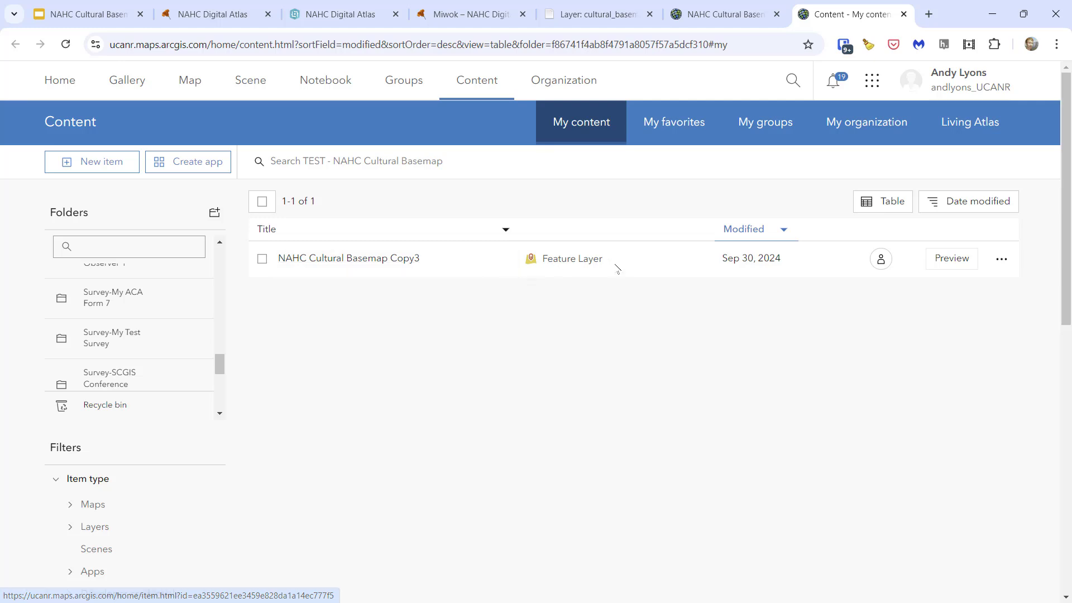
drag(541, 261, 606, 263)
click(609, 337)
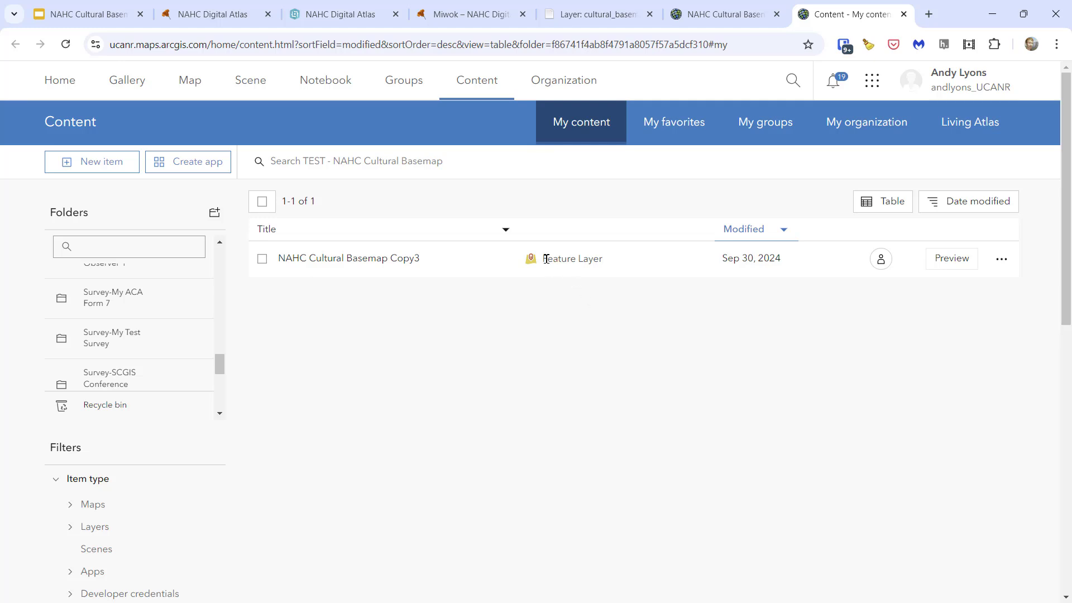
drag(543, 260, 634, 266)
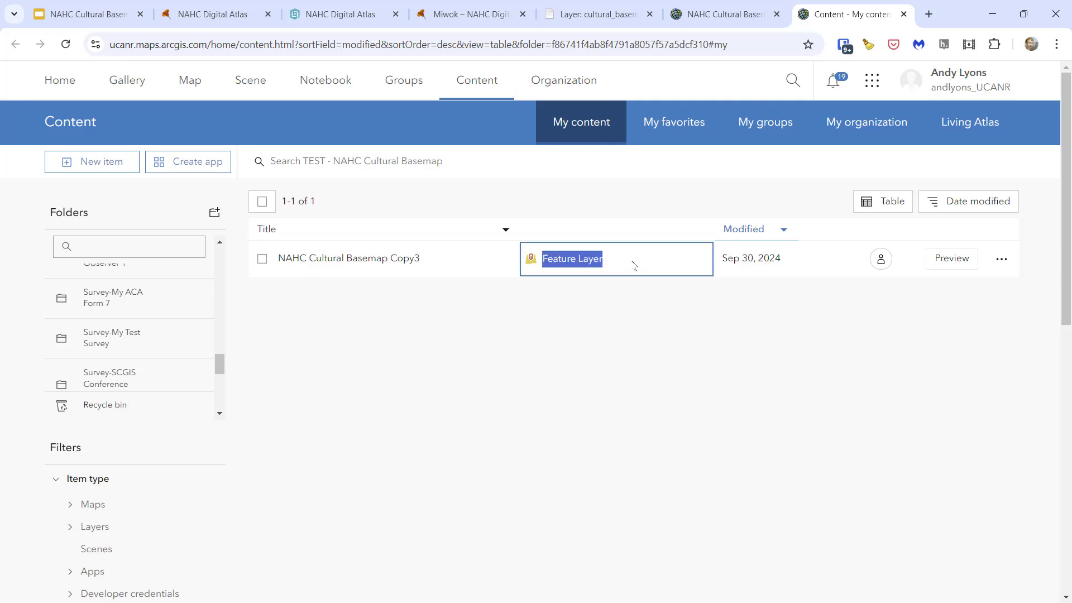
click(640, 316)
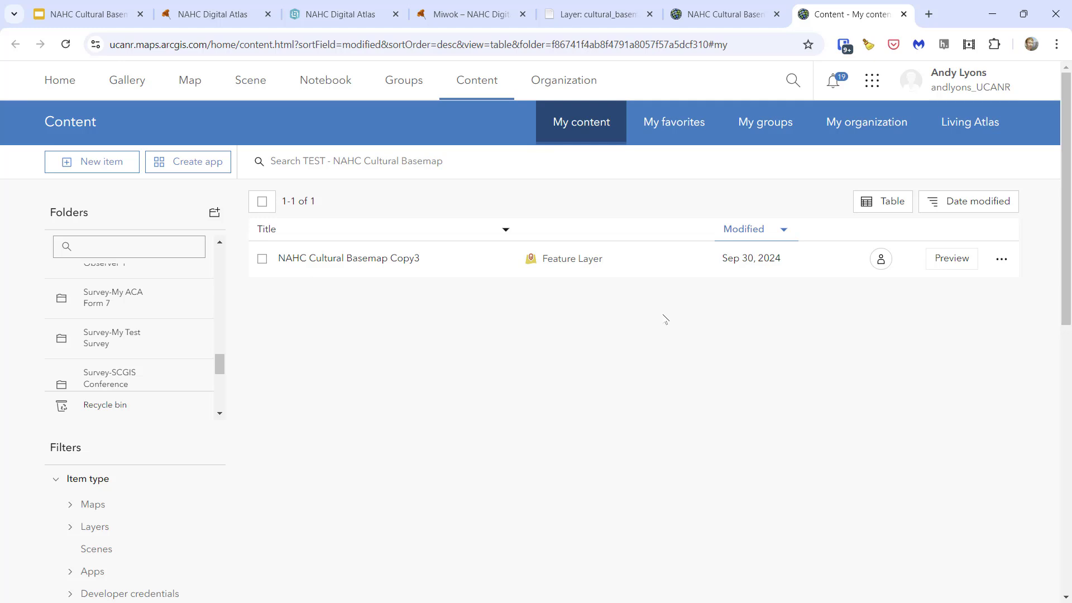
- Return to the NAHC Cultural Basemap Copy3 item page and examine the culture and link fields in its data table
click(717, 11)
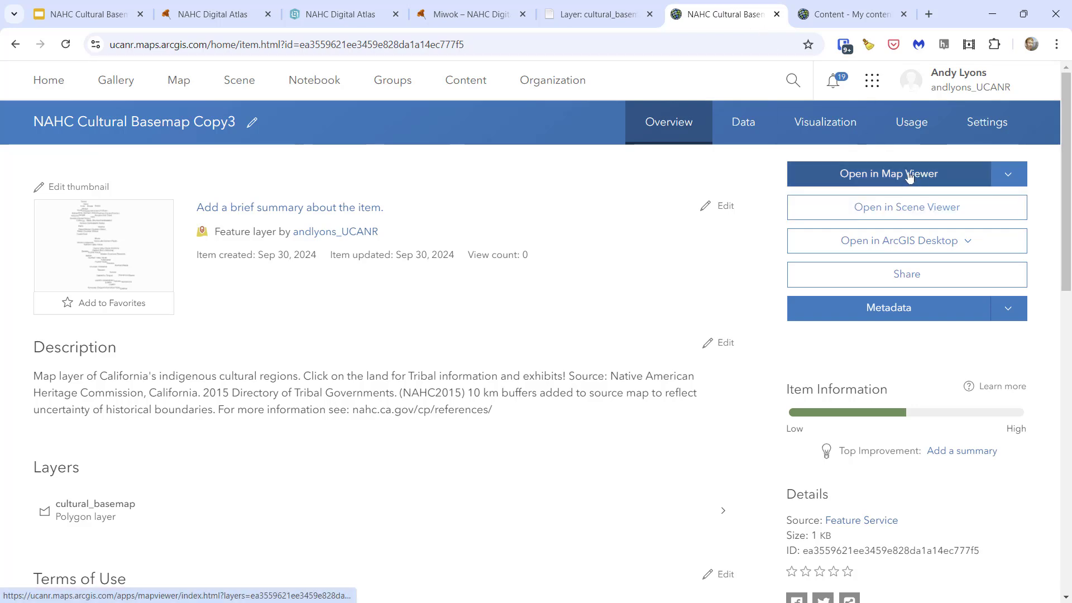
click(738, 127)
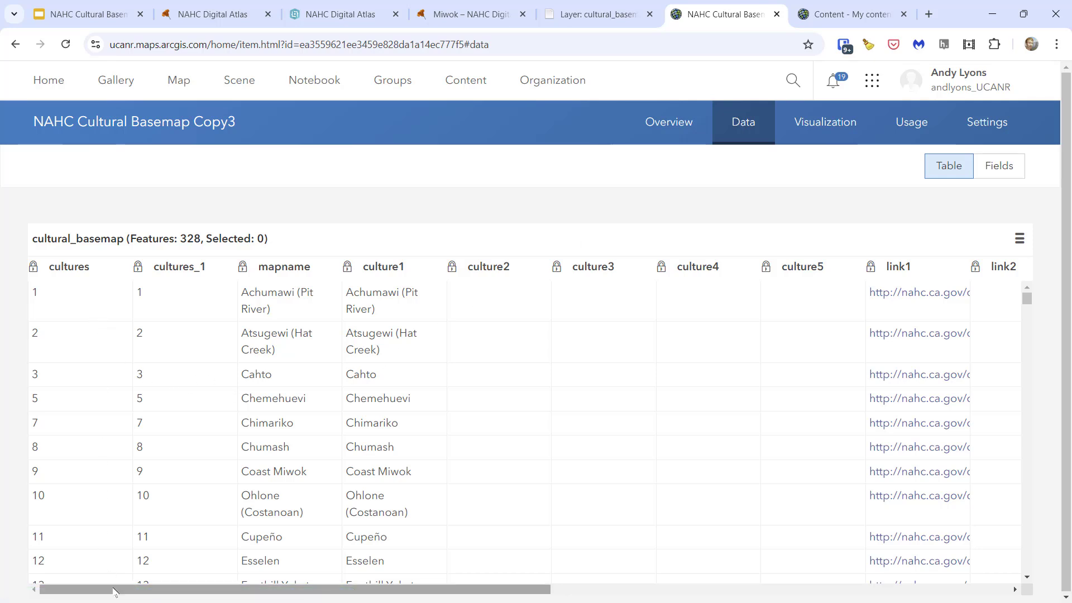
drag(114, 591, 293, 598)
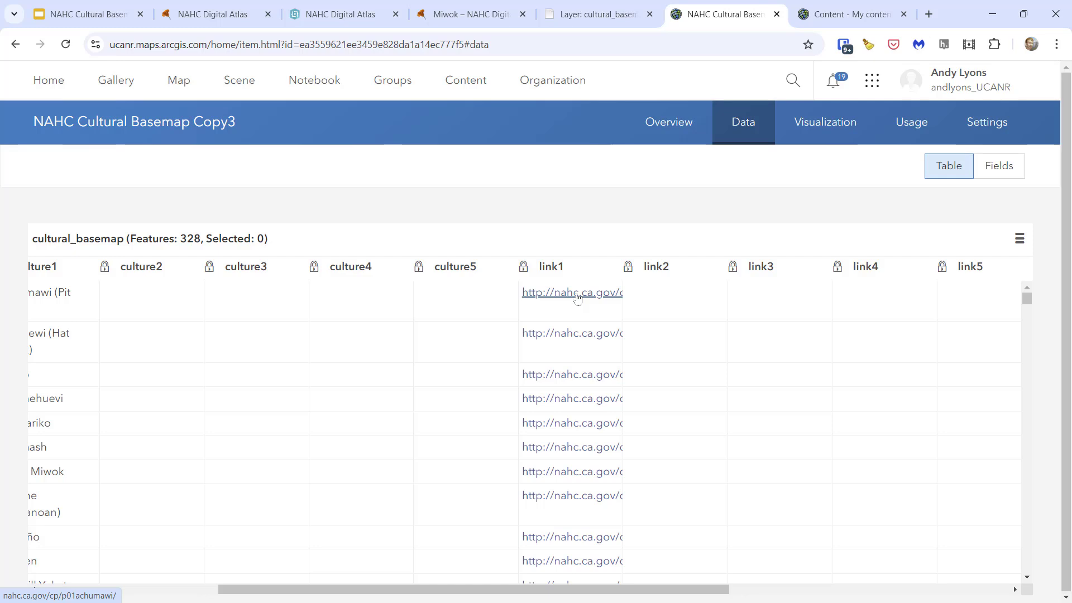
drag(384, 589, 167, 595)
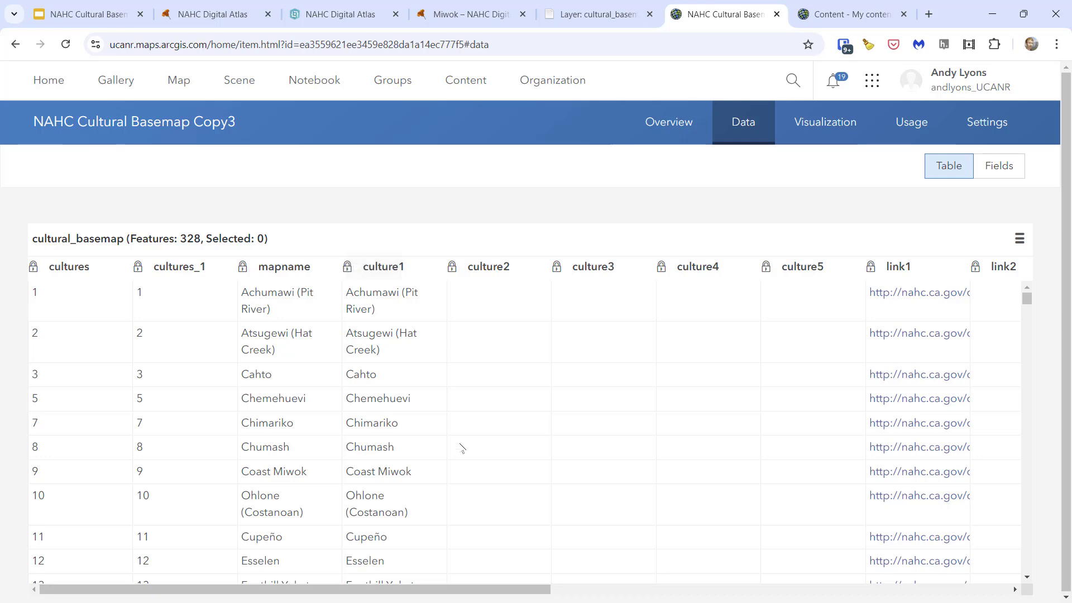
scroll(462, 445, down, 15)
scroll(461, 445, down, 10)
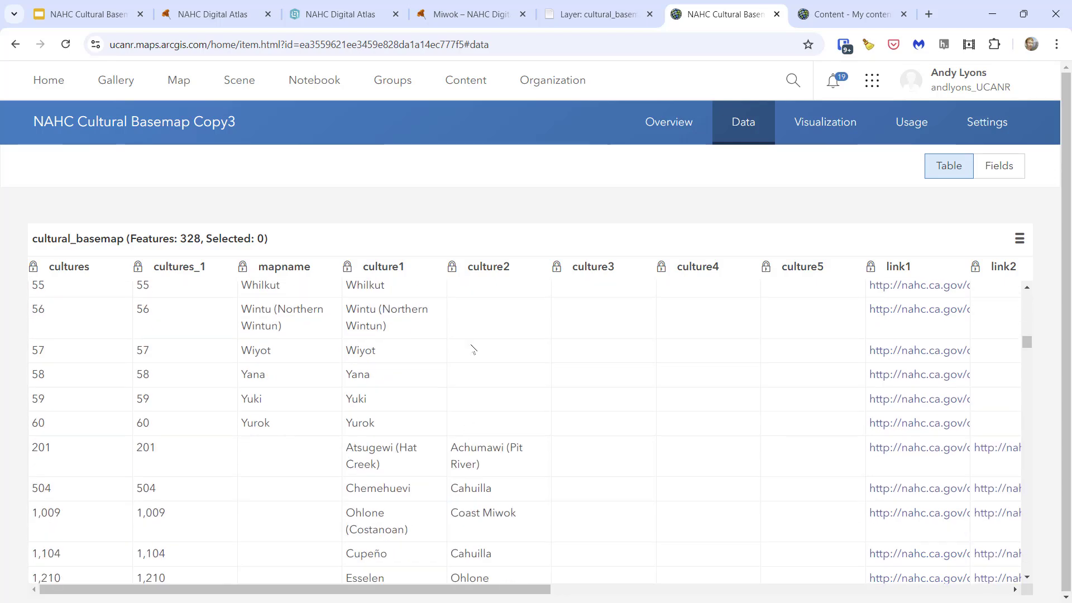
scroll(158, 293, up, 5)
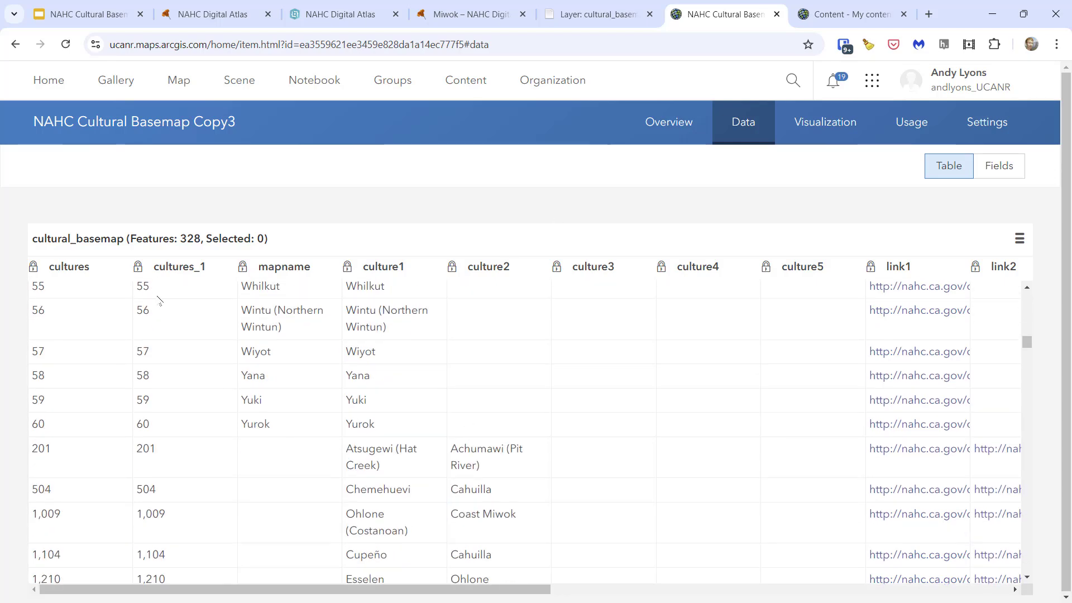
- Check the feature count of the cultural_basemap table and the item's entry in the content list
drag(180, 239, 201, 239)
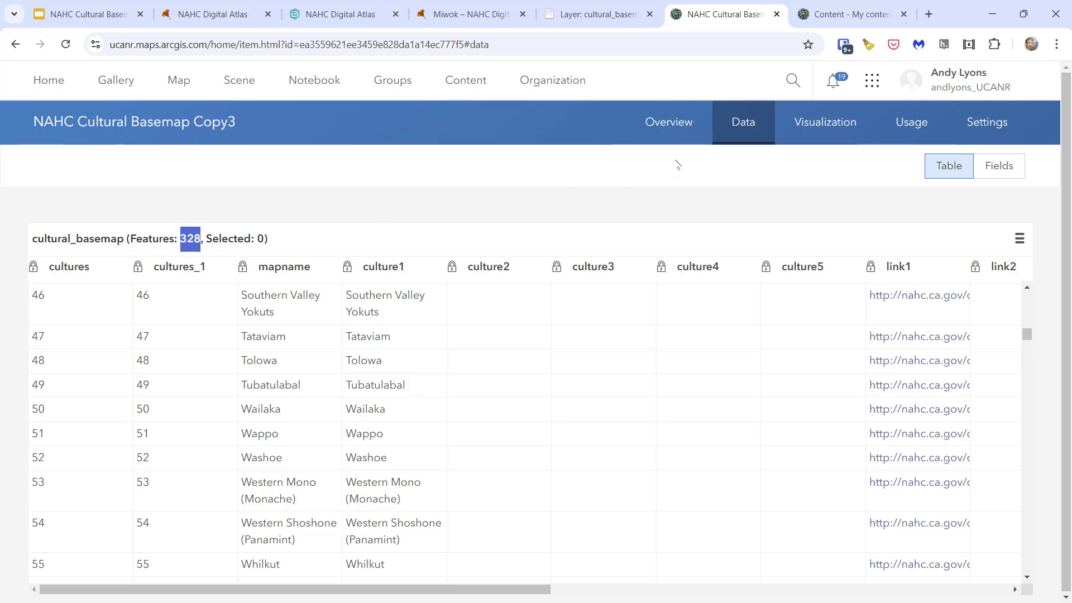
click(832, 15)
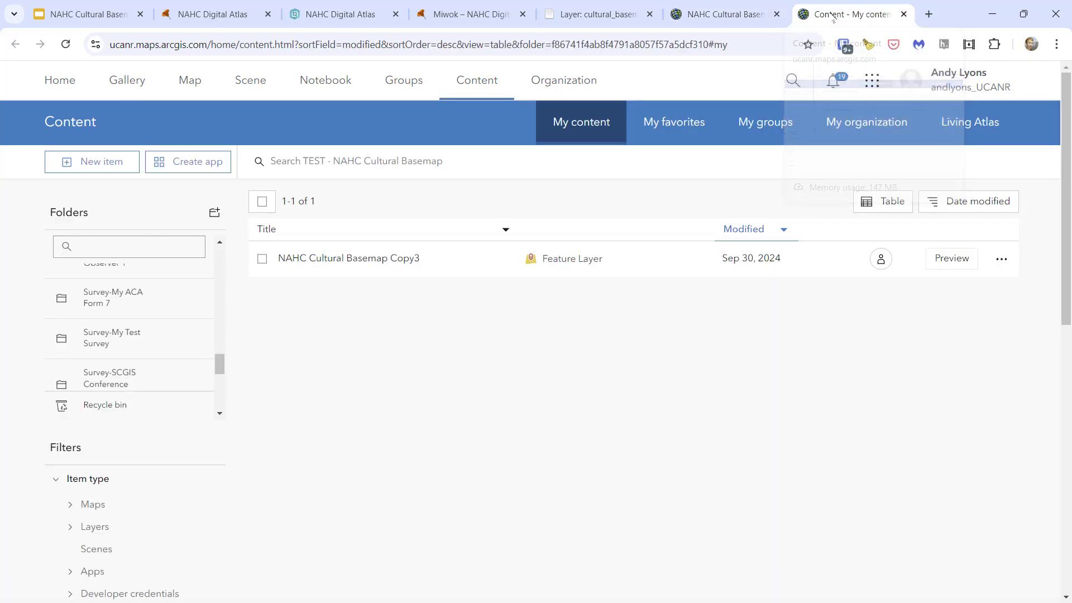
click(721, 15)
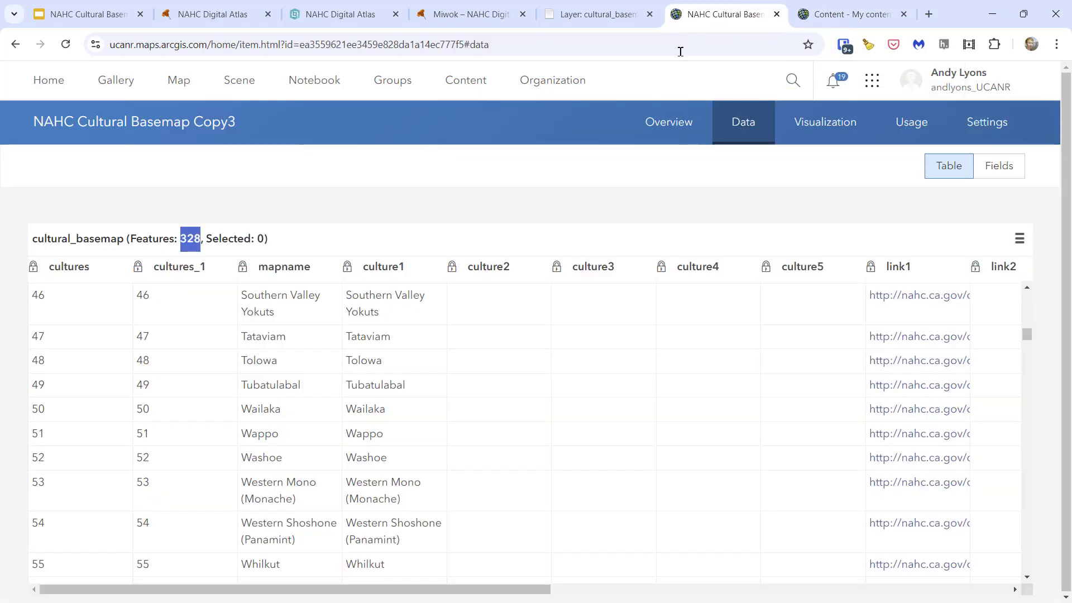
- Open the NAHC Cultural Basemap Copy3 layer in Map Viewer from its item overview
click(676, 124)
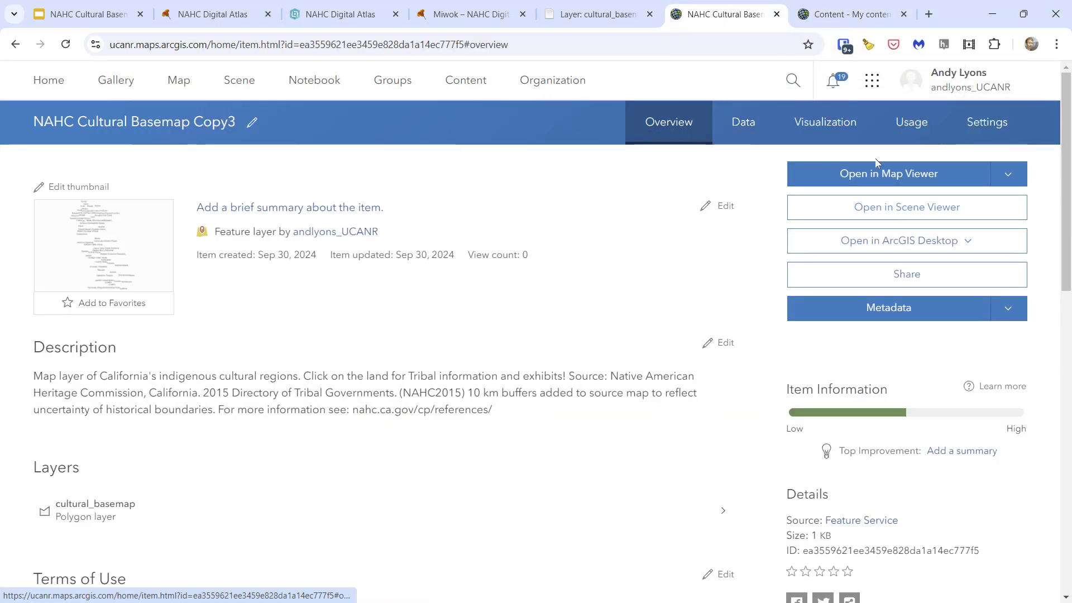
click(877, 173)
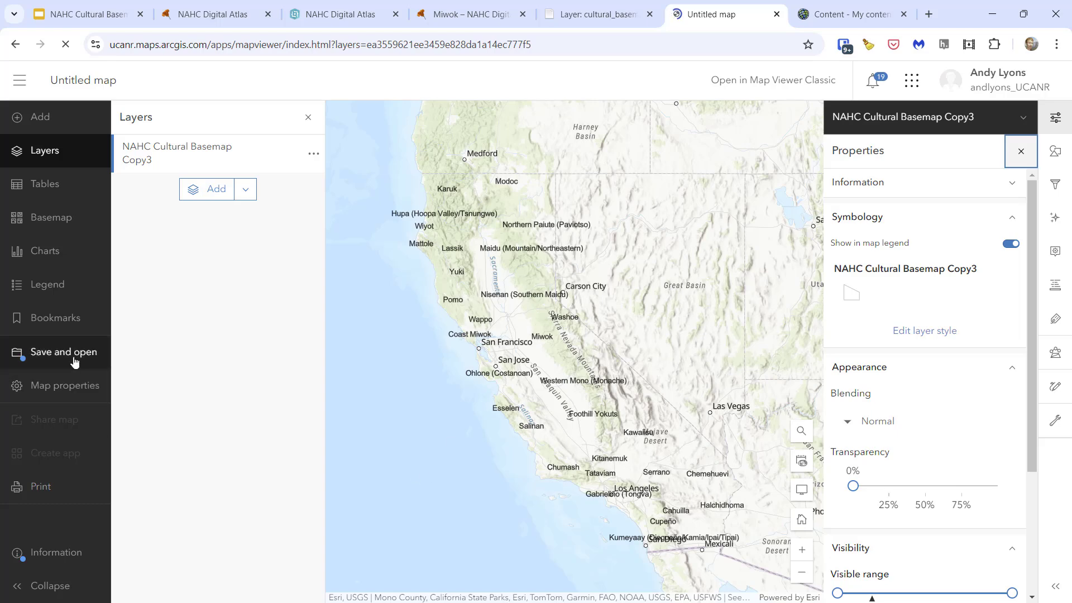
- Start saving the untitled map and title it "NACH Cultural Basemap Copy3"
click(17, 357)
click(154, 354)
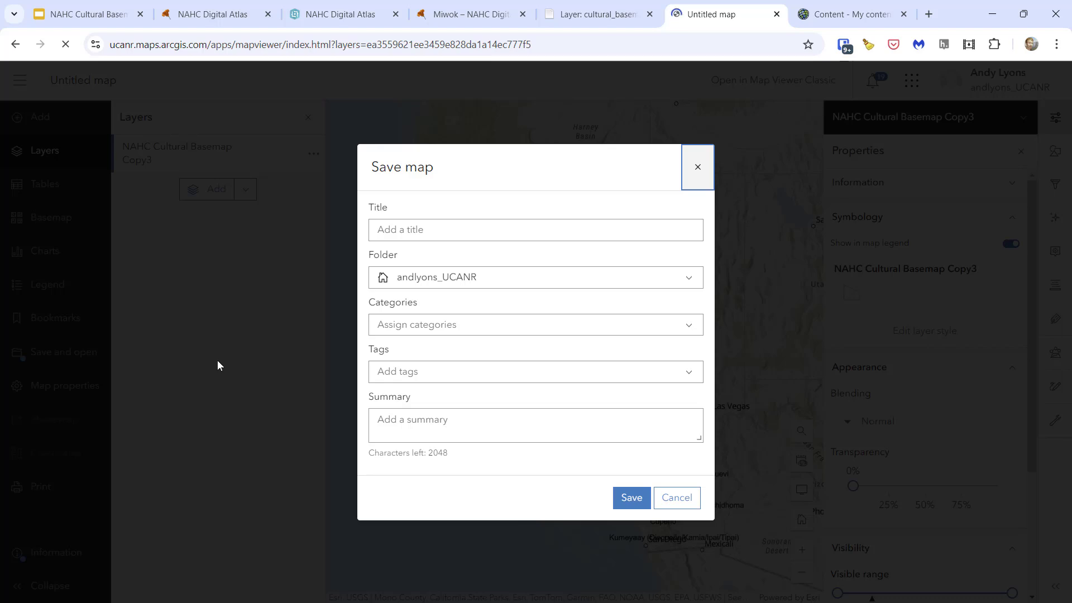
click(411, 235)
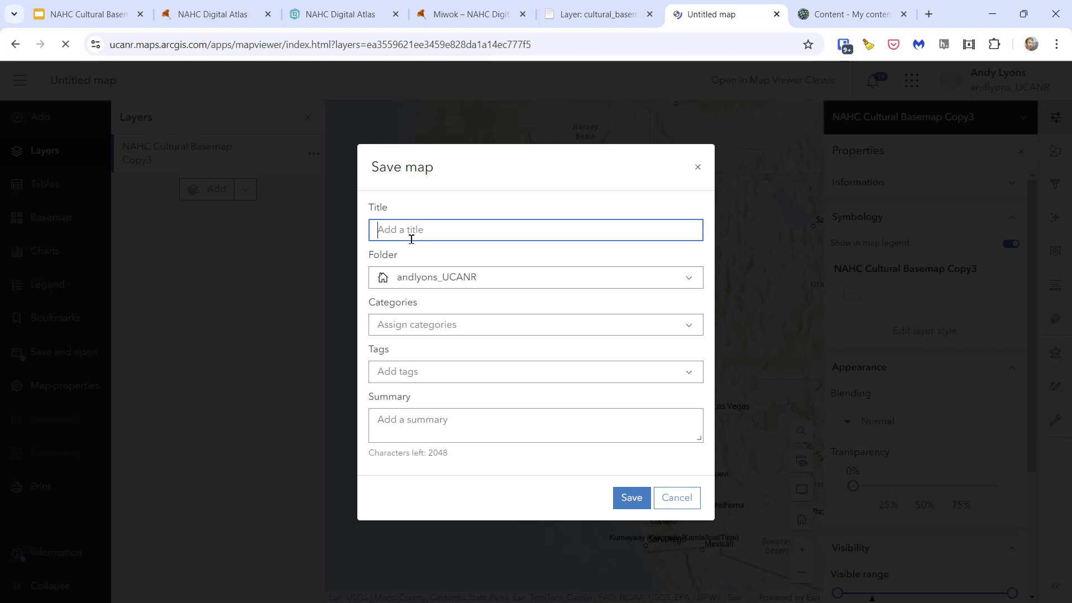
text(NACH CUultural Basemap Copy3)
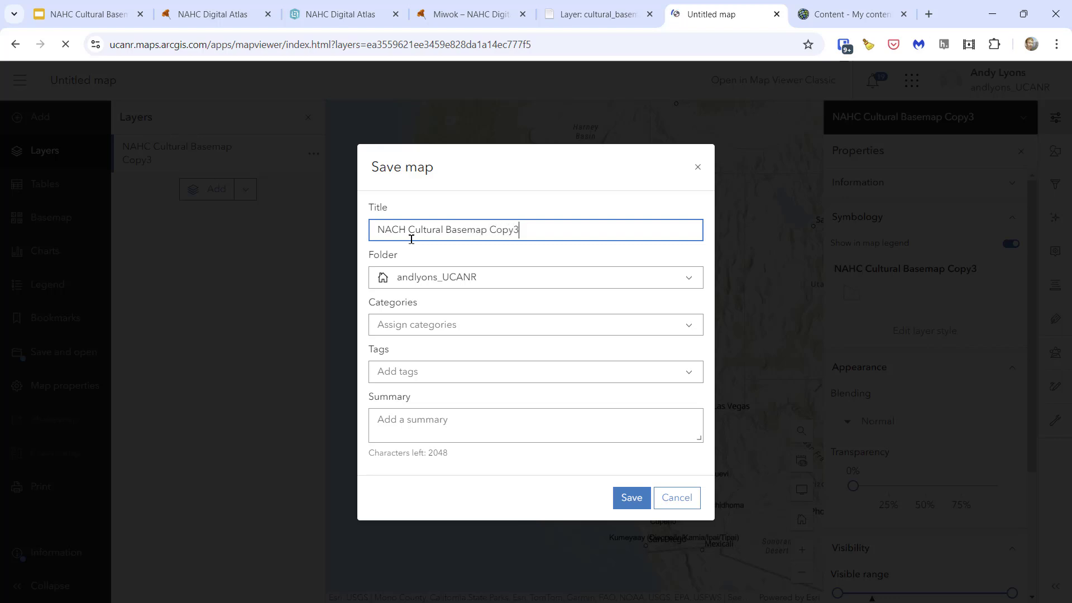
- Choose the TEST - NAHC Cultural Basemap folder for the map and save it
click(511, 278)
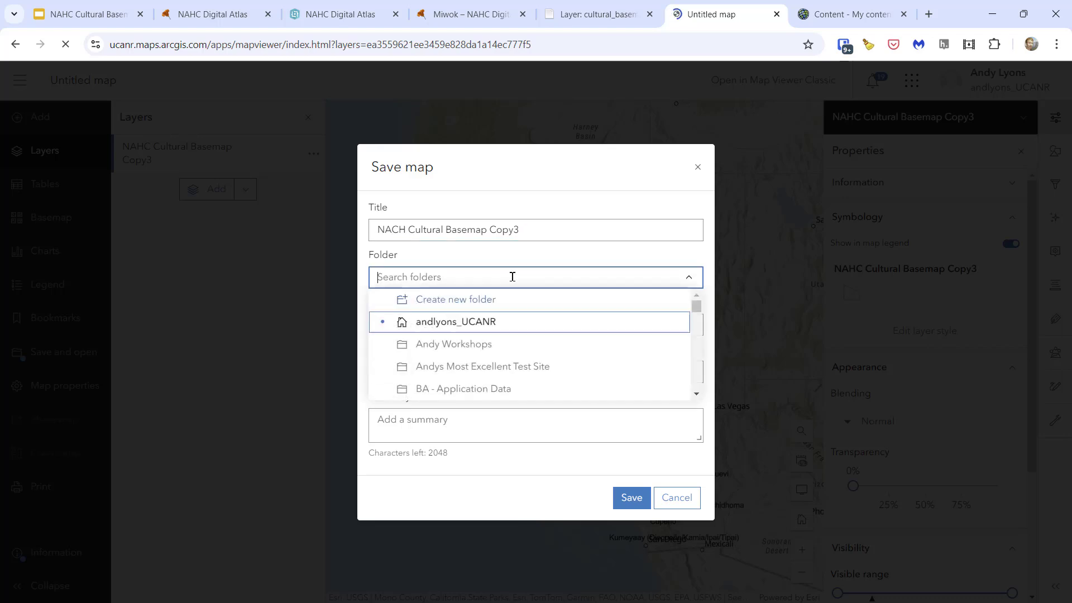
scroll(487, 325, down, 15)
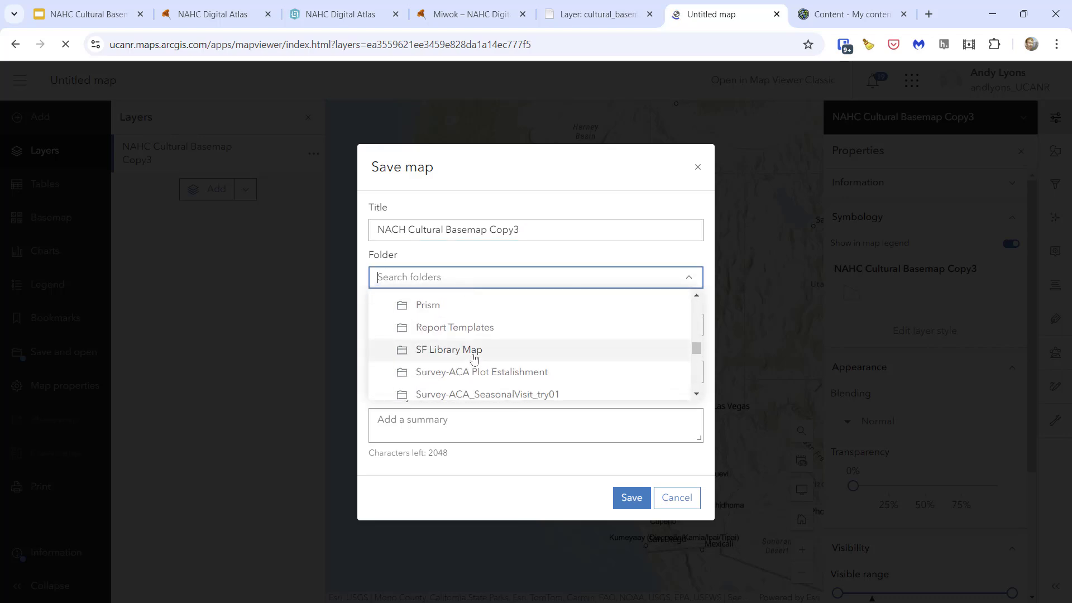
scroll(474, 353, down, 3)
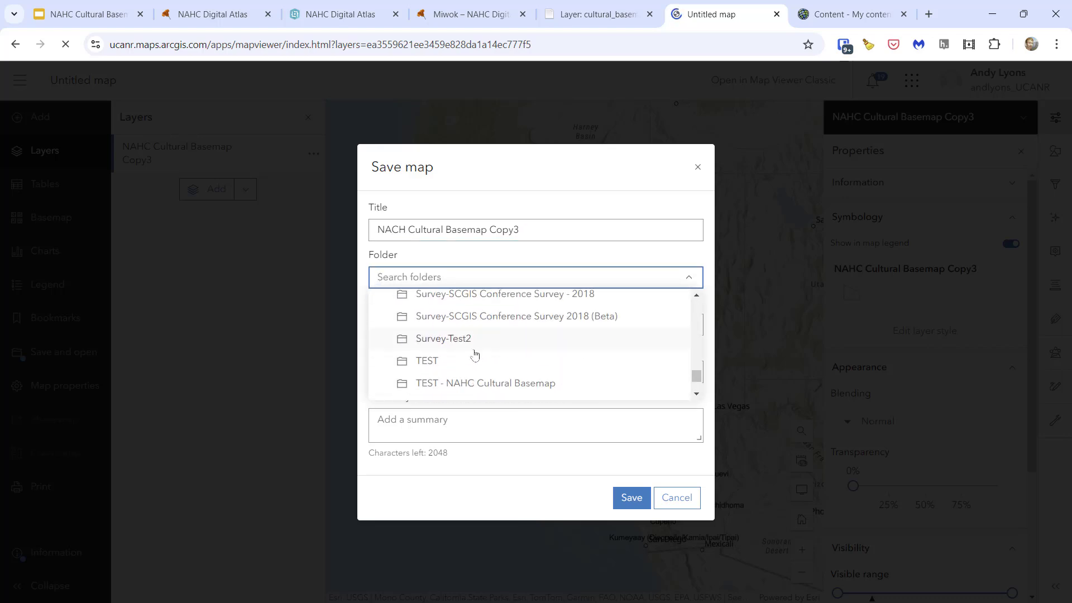
click(474, 383)
click(626, 503)
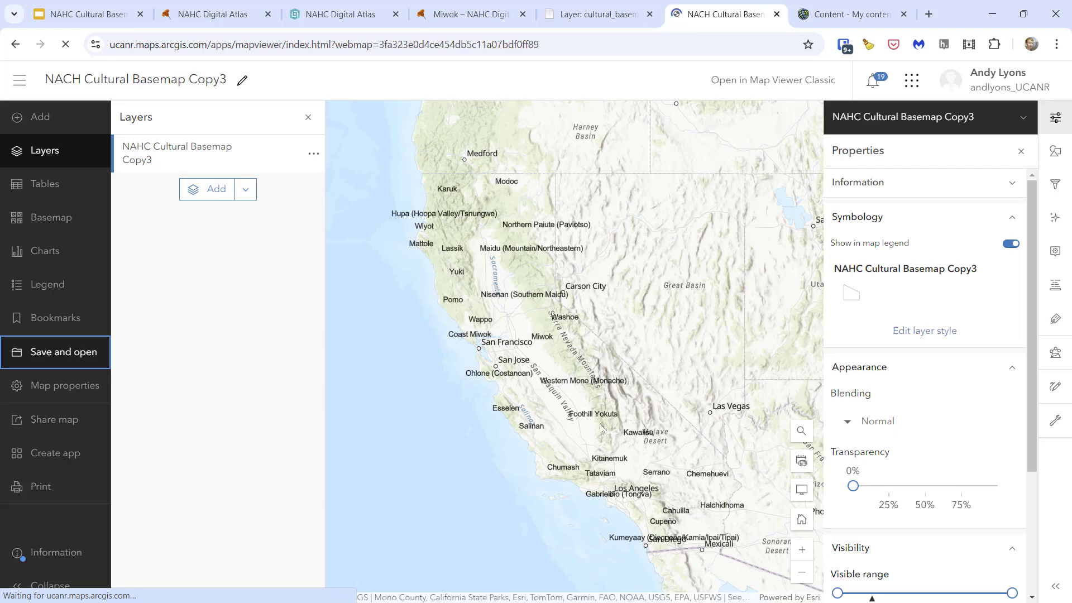
- Change the map's basemap to Light Gray Canvas
scroll(602, 428, up, 1)
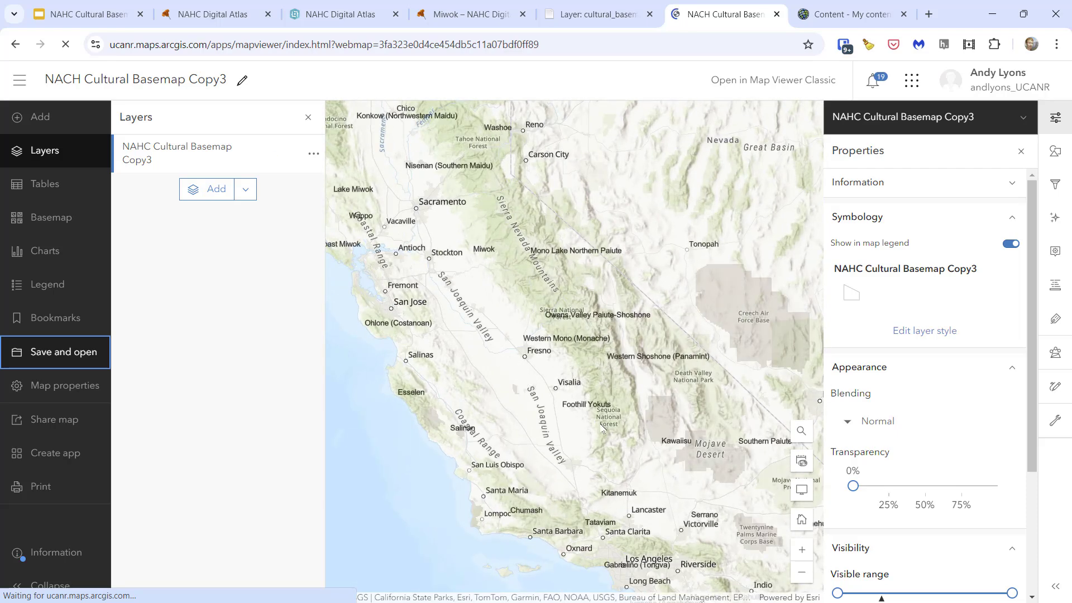
scroll(602, 429, up, 1)
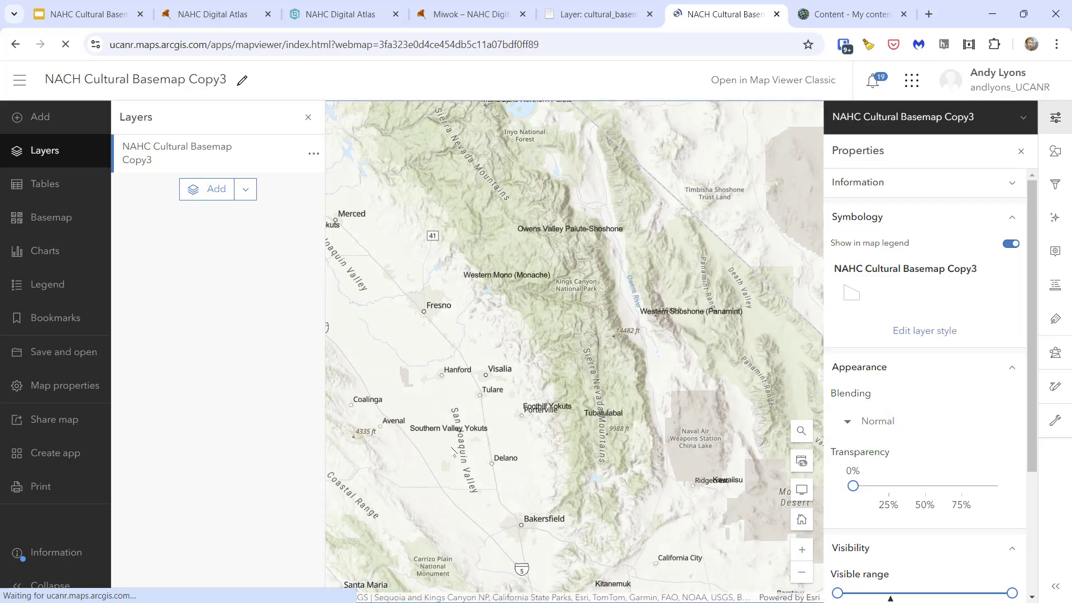
drag(453, 451, 618, 352)
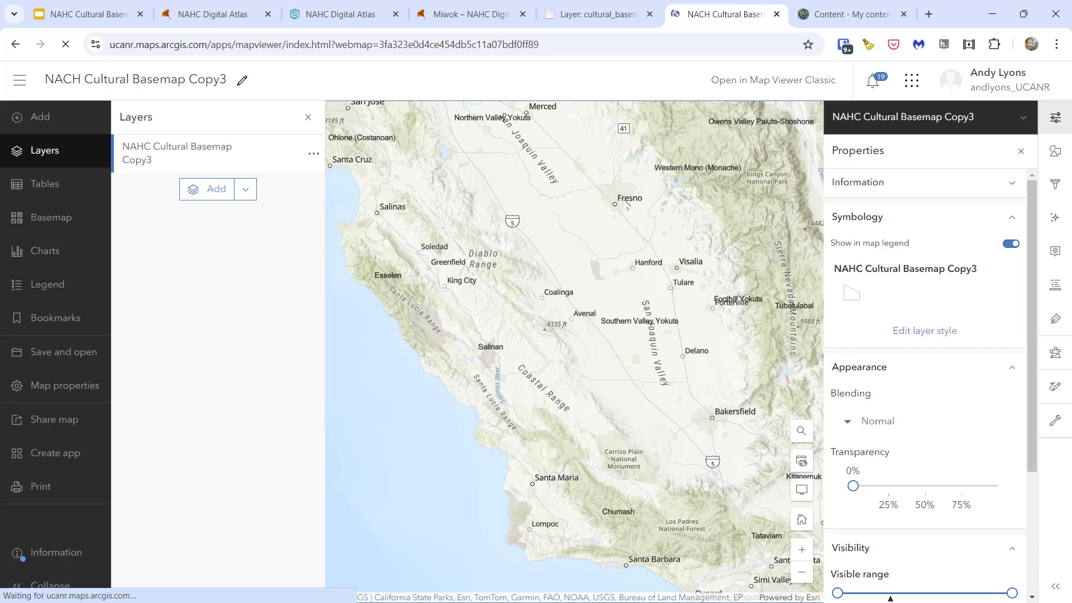
drag(664, 207, 585, 312)
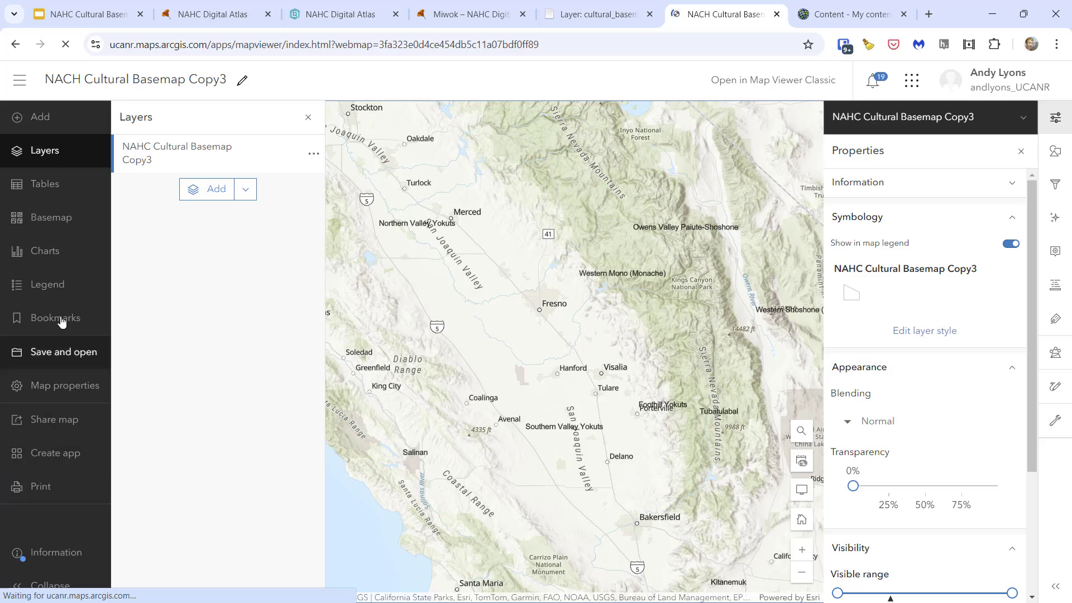
click(33, 221)
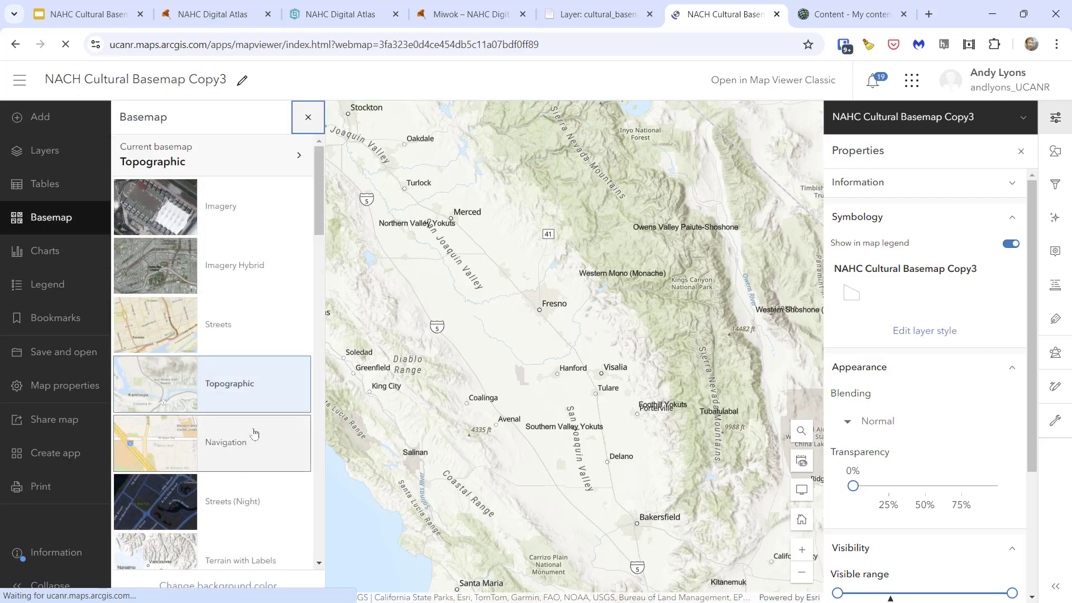
scroll(223, 436, down, 5)
click(148, 343)
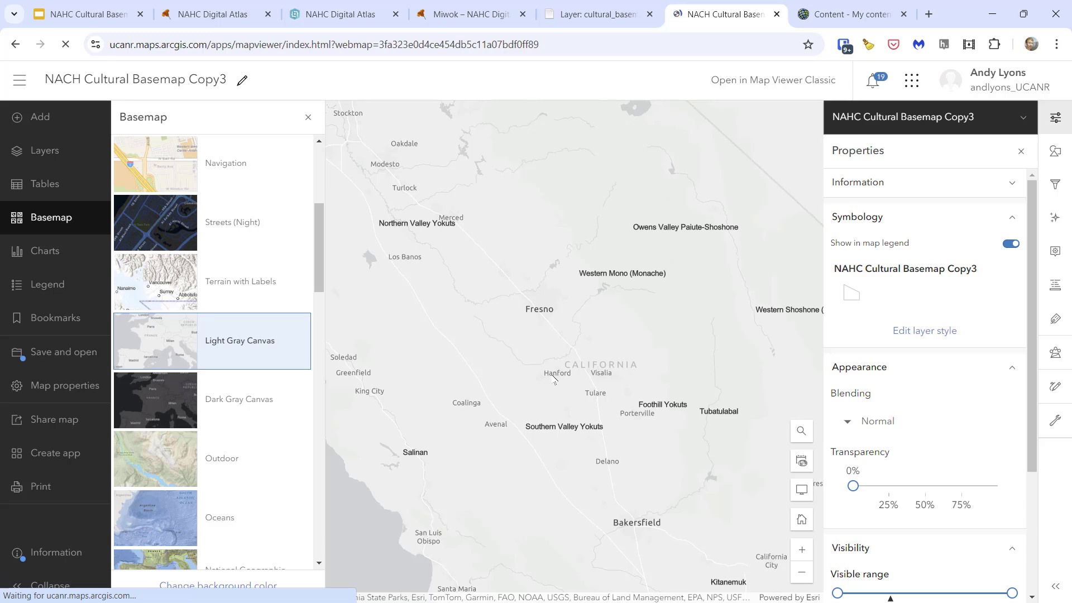
- Give the NAHC Cultural Basemap Copy3 layer's single-symbol style a light pink fill and a light pink outline
click(28, 152)
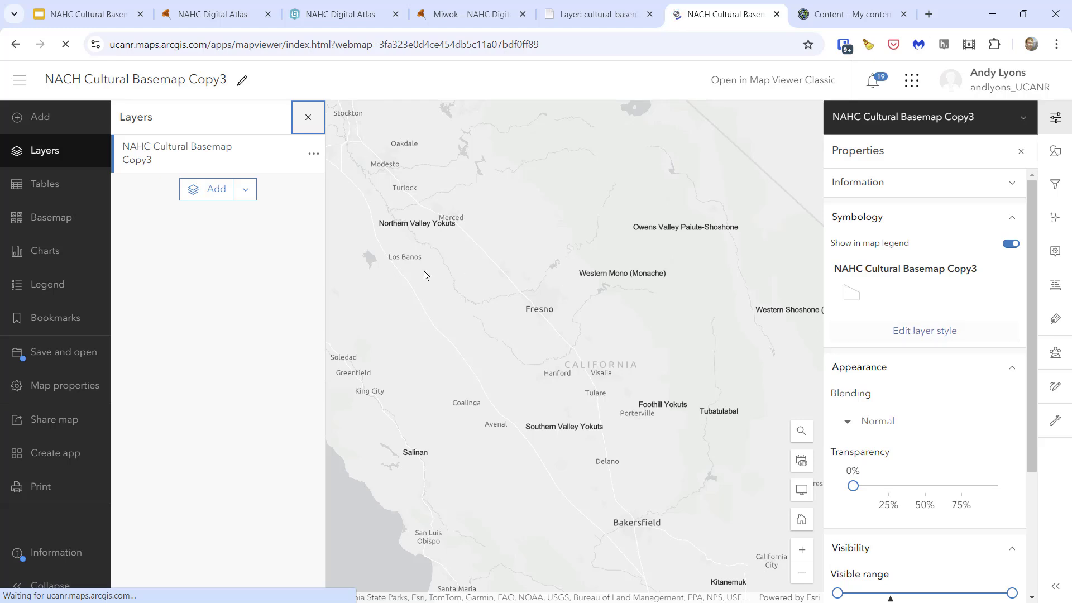
click(188, 163)
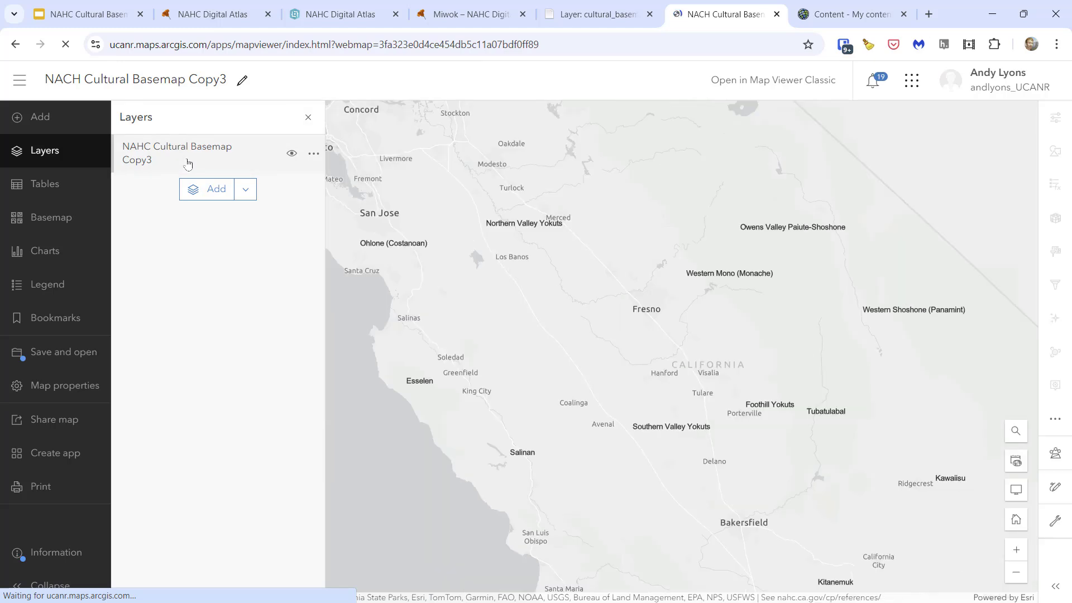
click(188, 163)
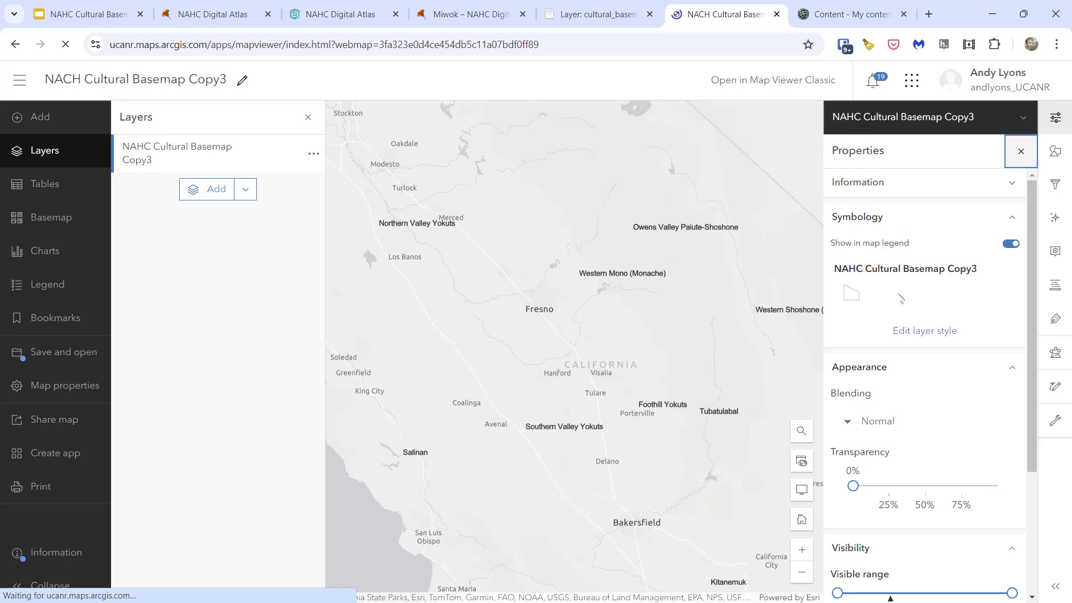
click(913, 331)
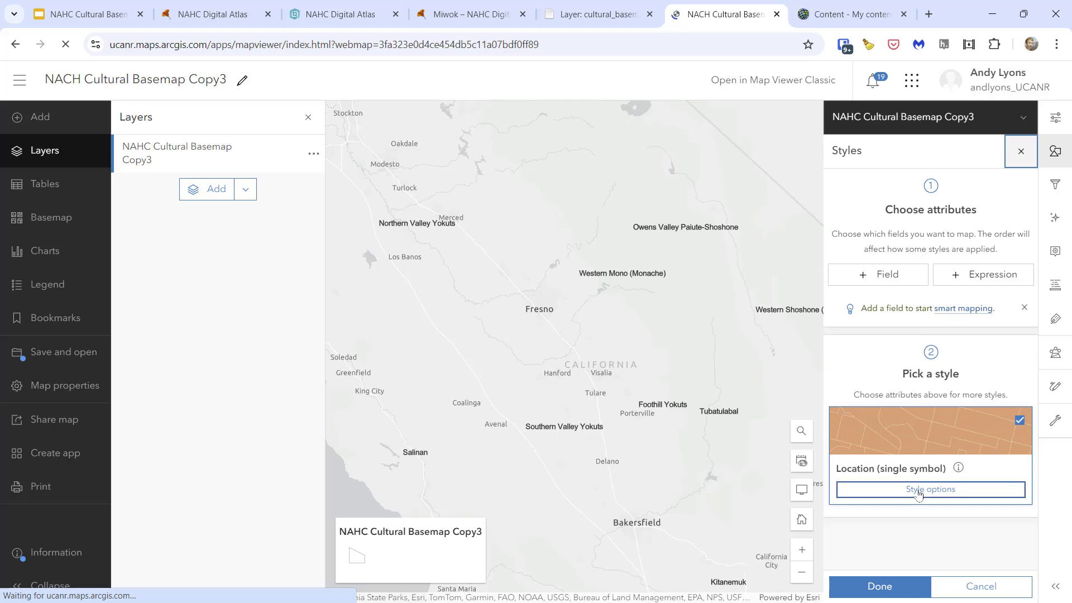
click(917, 493)
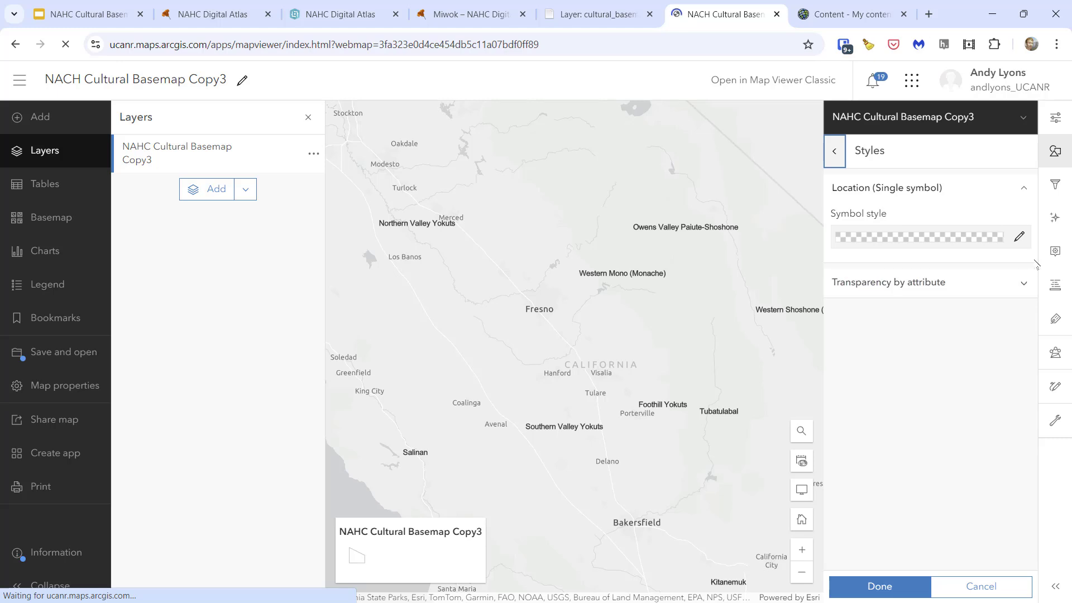
click(1019, 236)
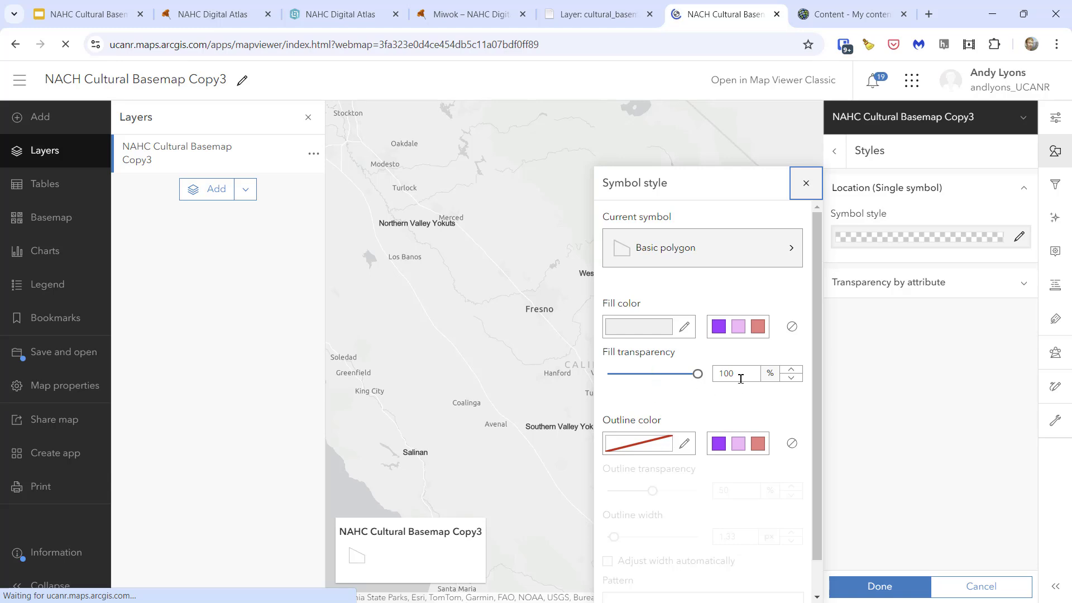
click(738, 326)
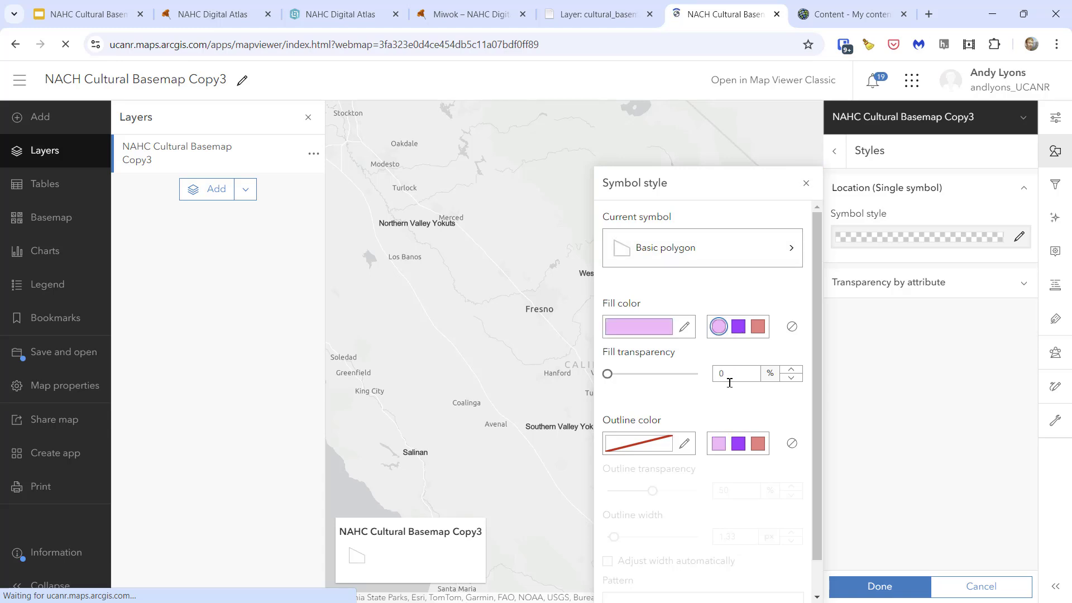
click(719, 443)
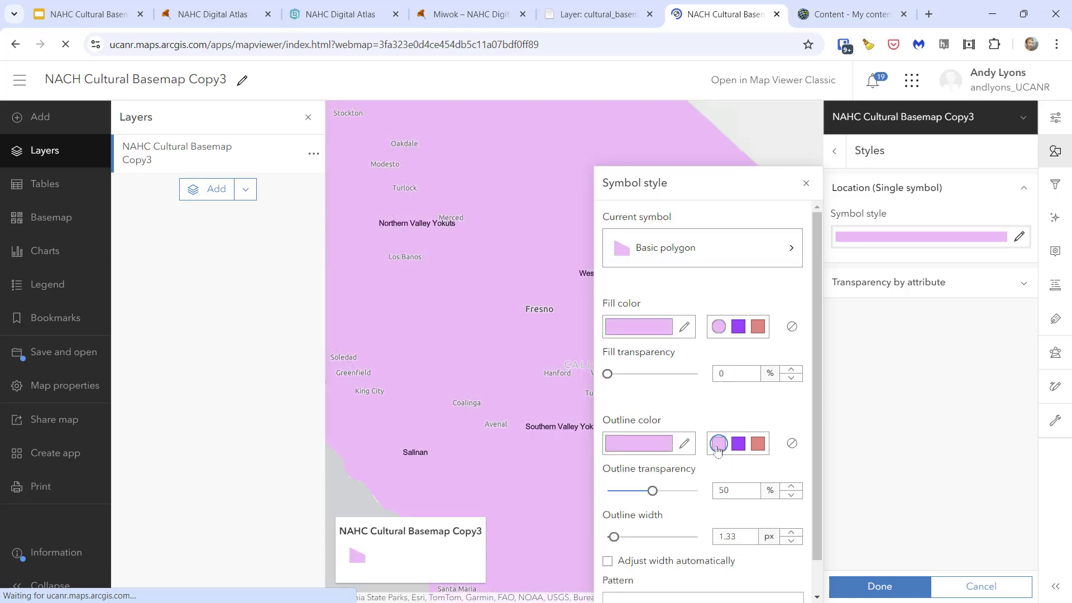
click(890, 592)
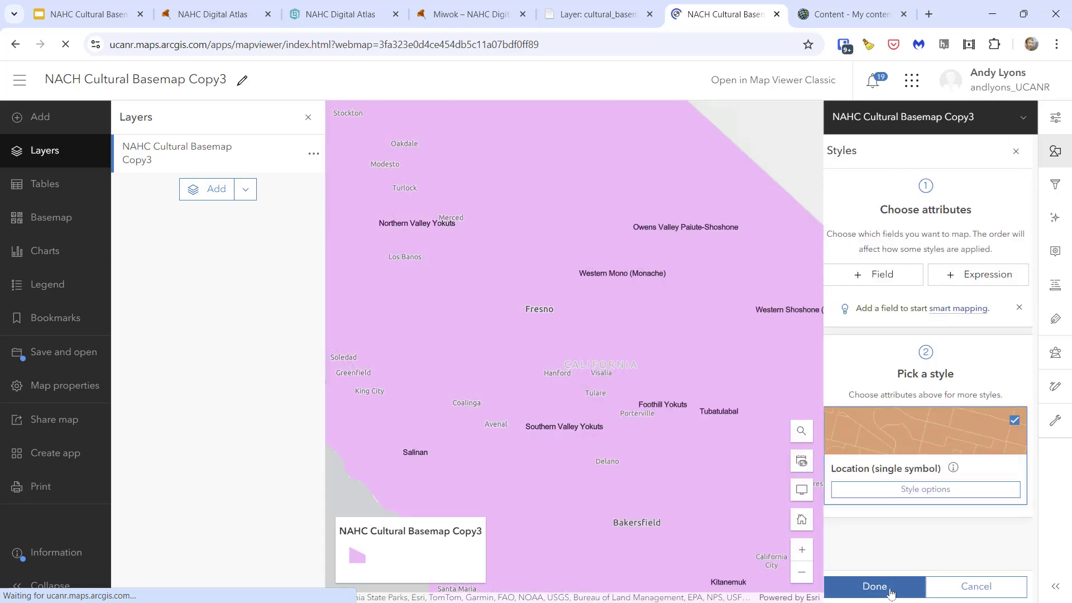
- Change the outline color of the layer's polygon symbol to purple
click(932, 489)
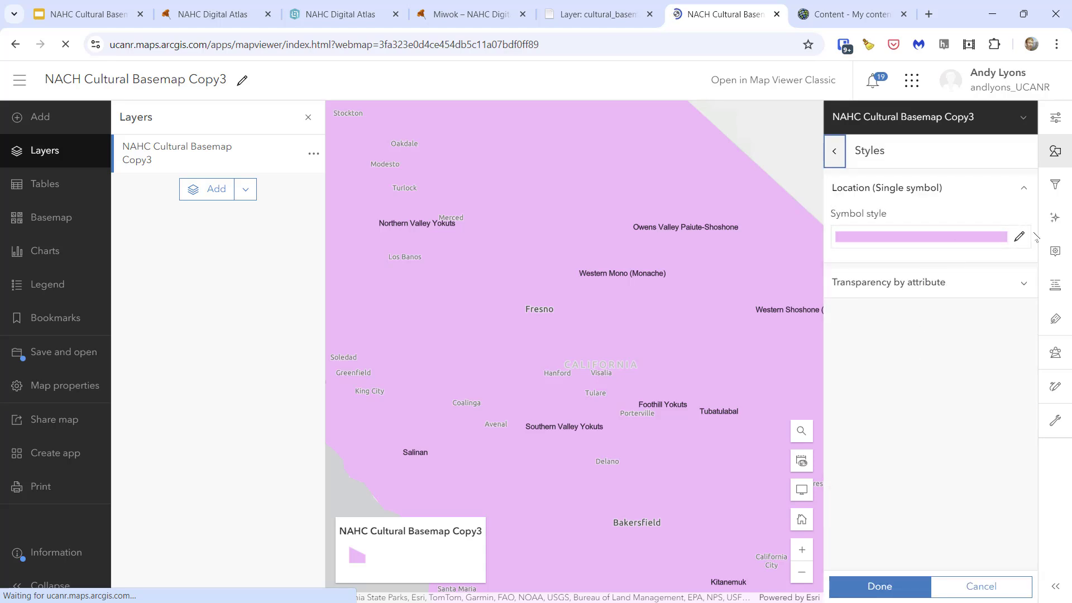
click(1019, 236)
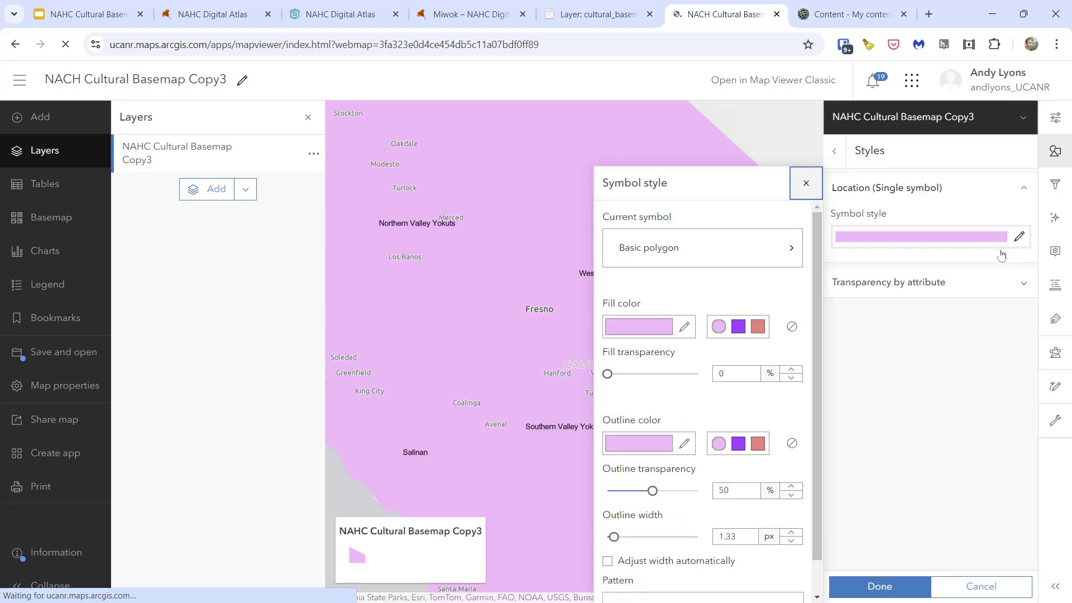
click(739, 444)
click(859, 594)
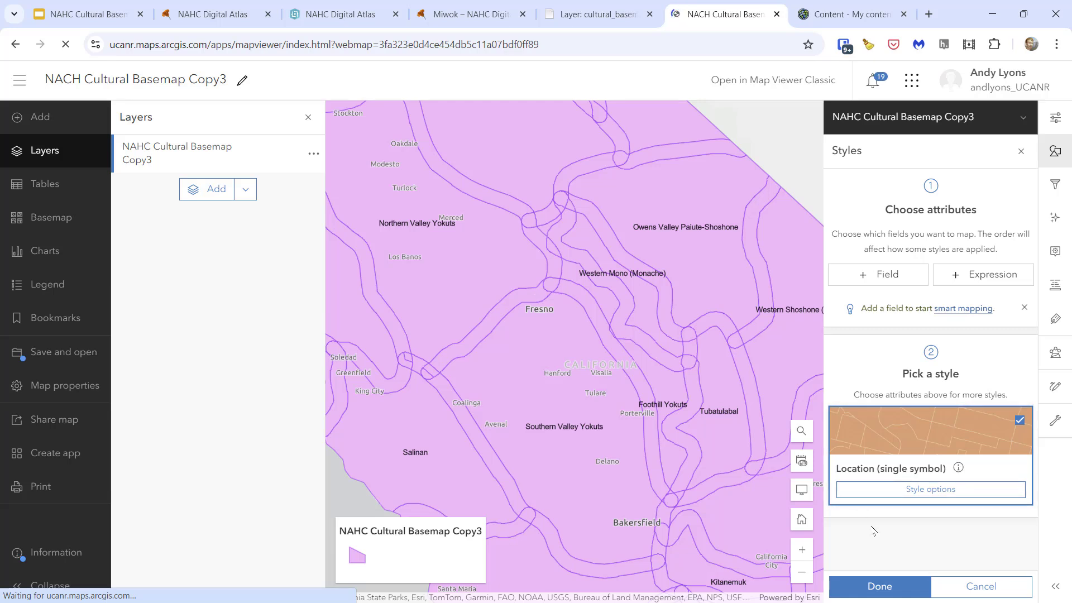
- Set both the fill and the outline of the layer's polygon symbol to no color
click(941, 490)
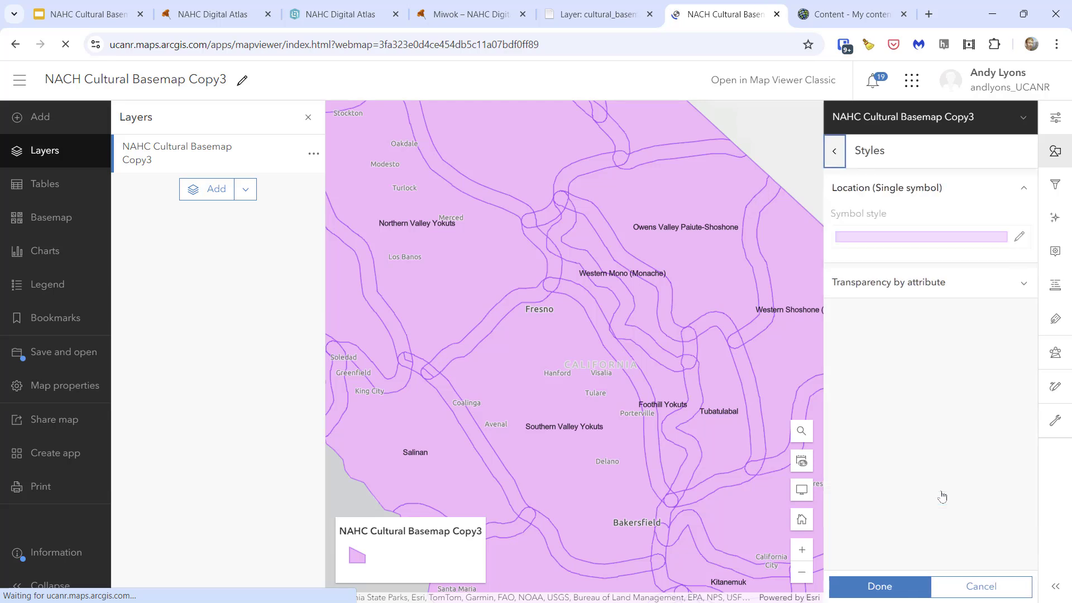
click(1019, 237)
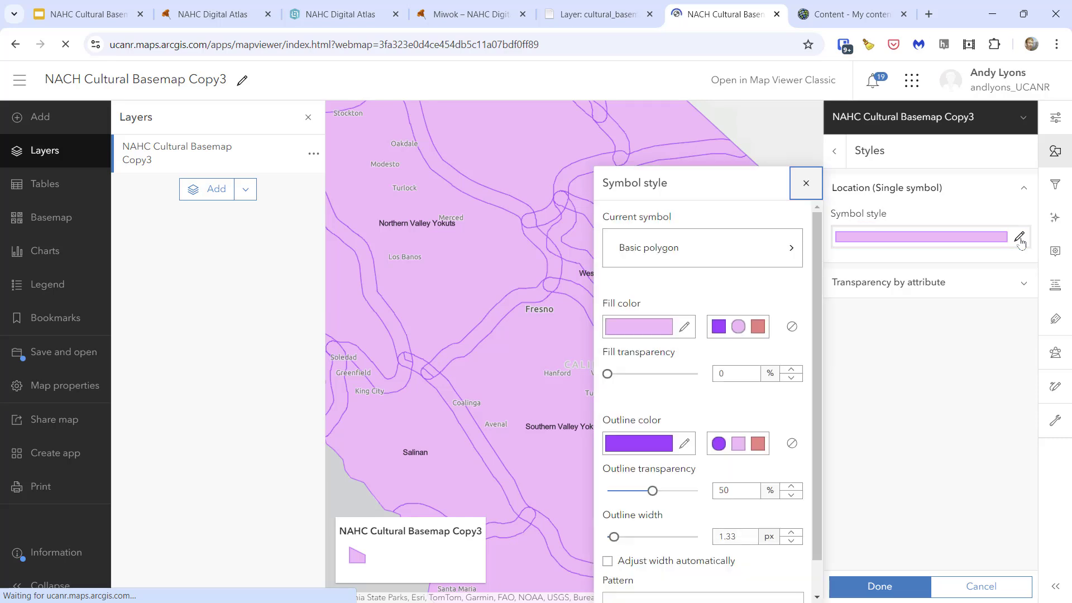
click(792, 328)
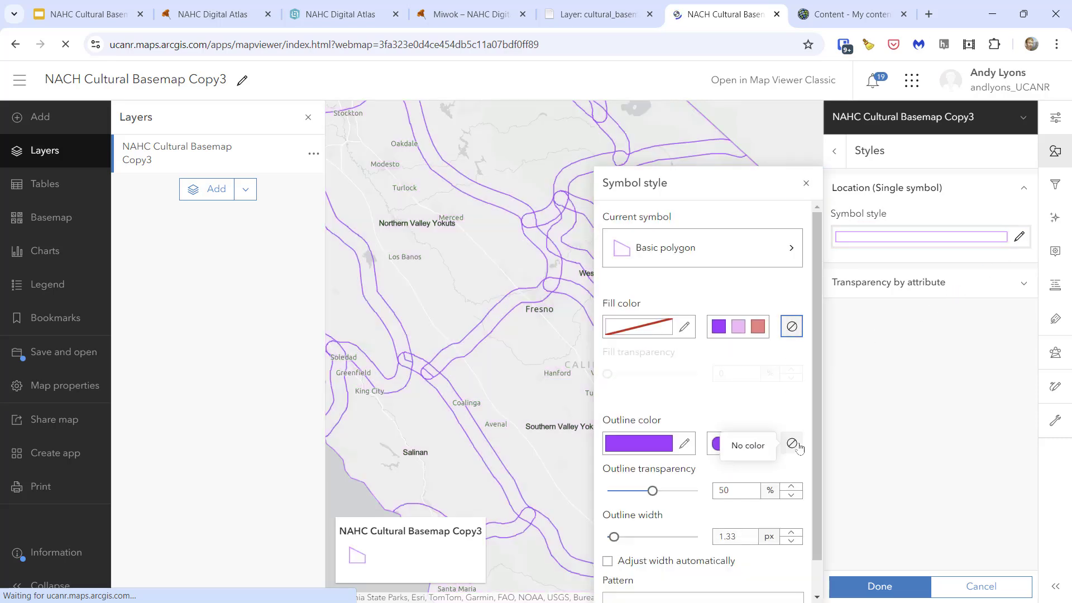
click(792, 442)
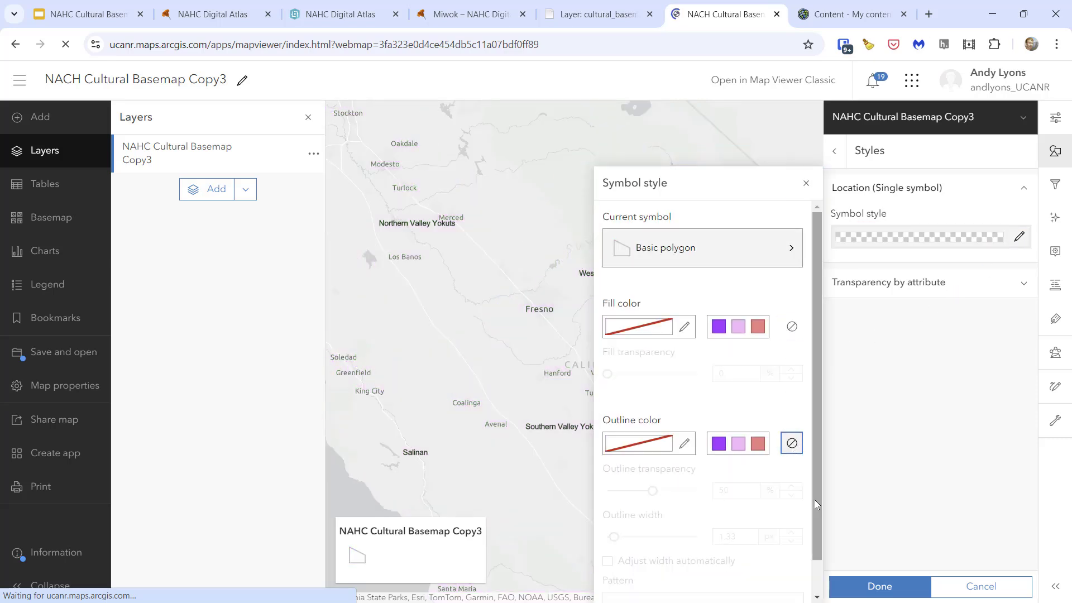
click(865, 590)
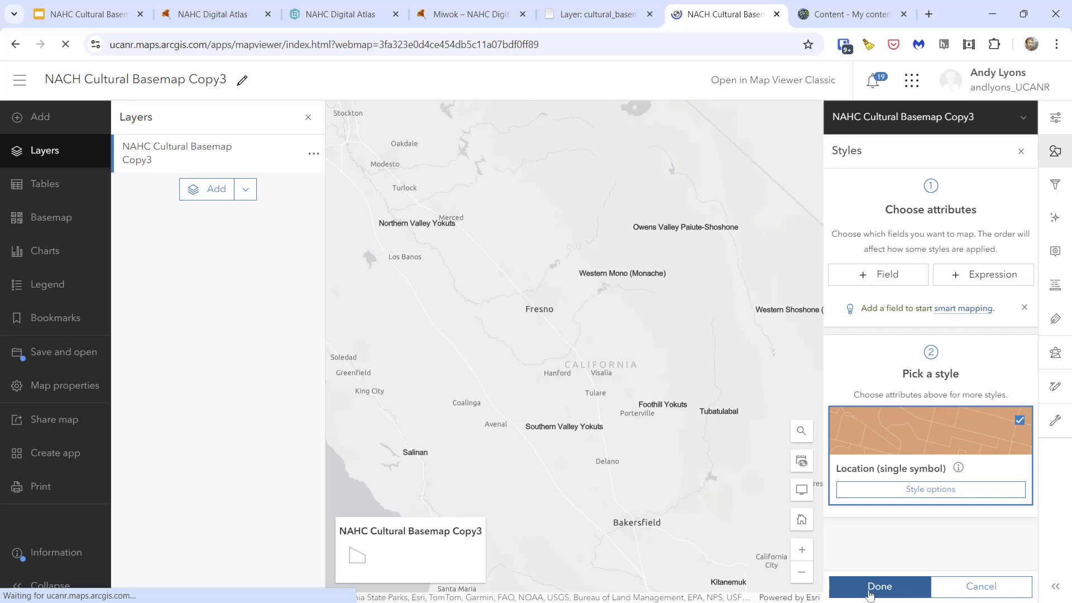
- Set the font of the NAHC Cultural Basemap Copy3 layer's labels to Arial Bold at size 12
click(1056, 319)
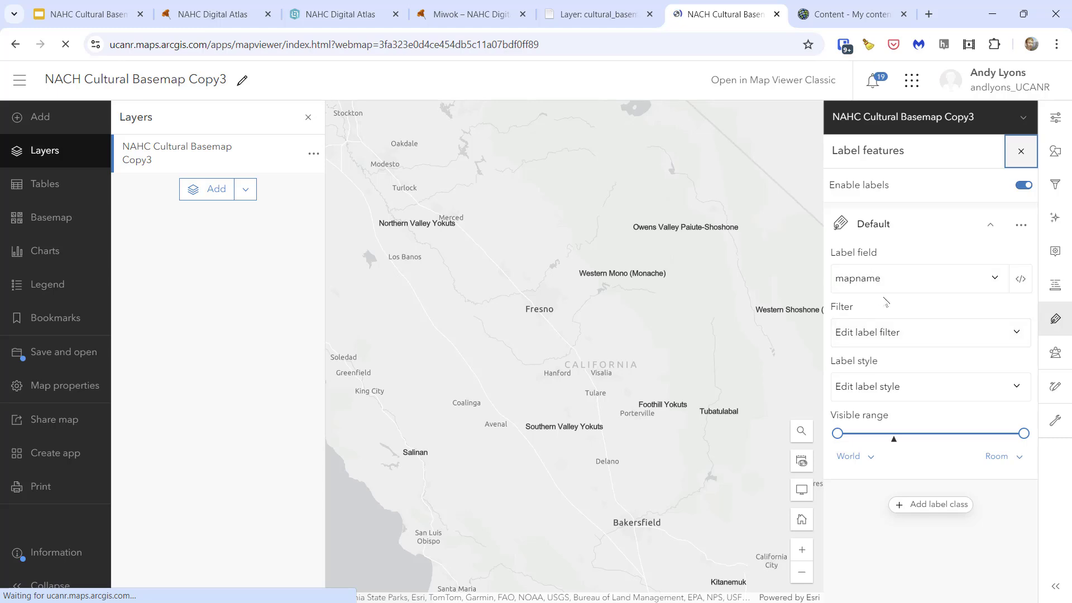
click(893, 397)
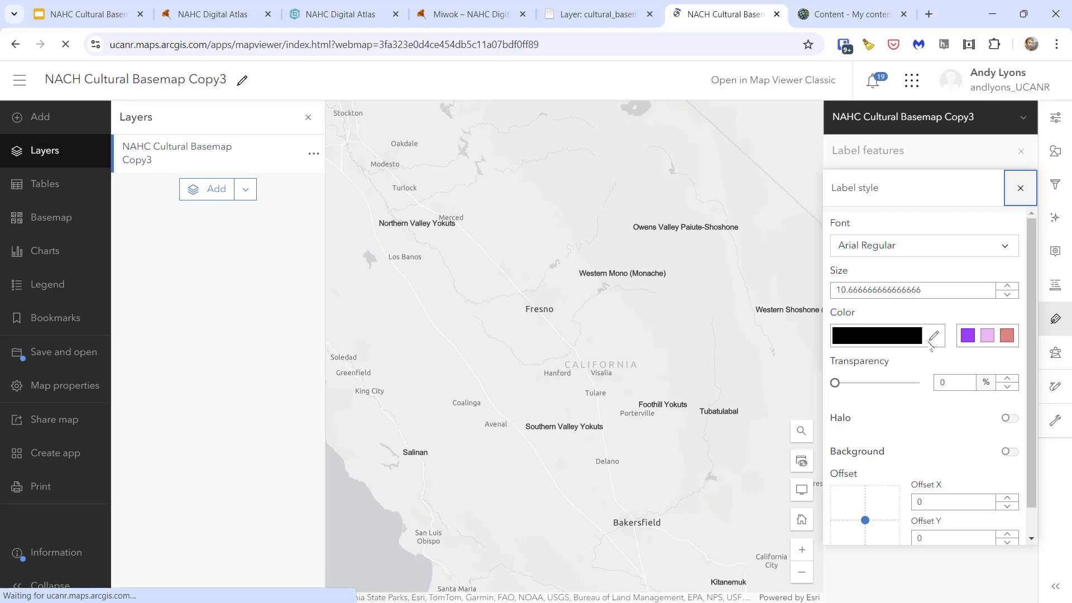
drag(934, 290, 830, 290)
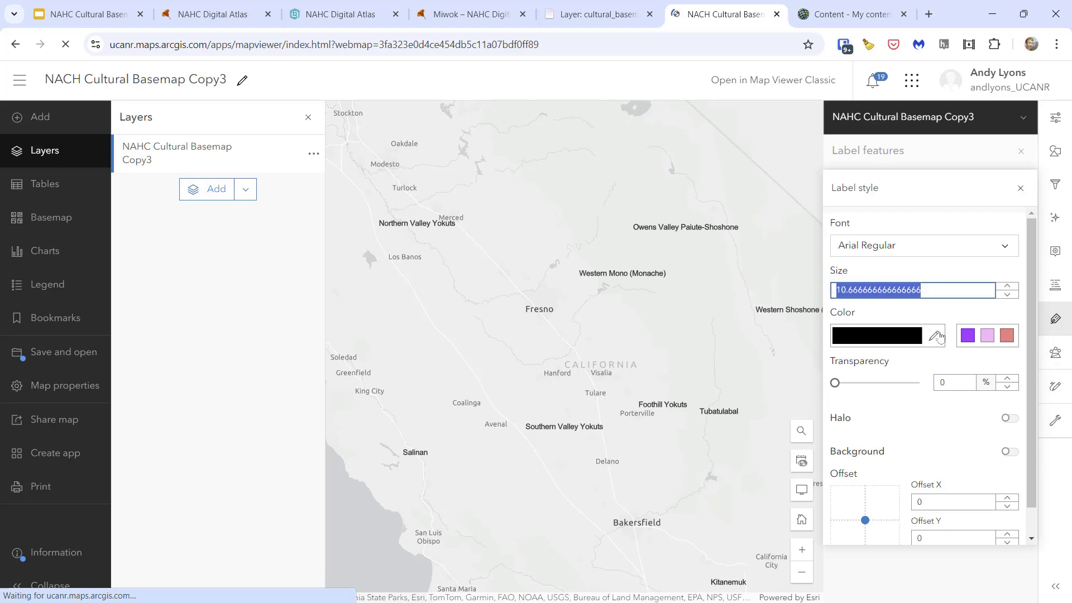
text(12)
click(934, 248)
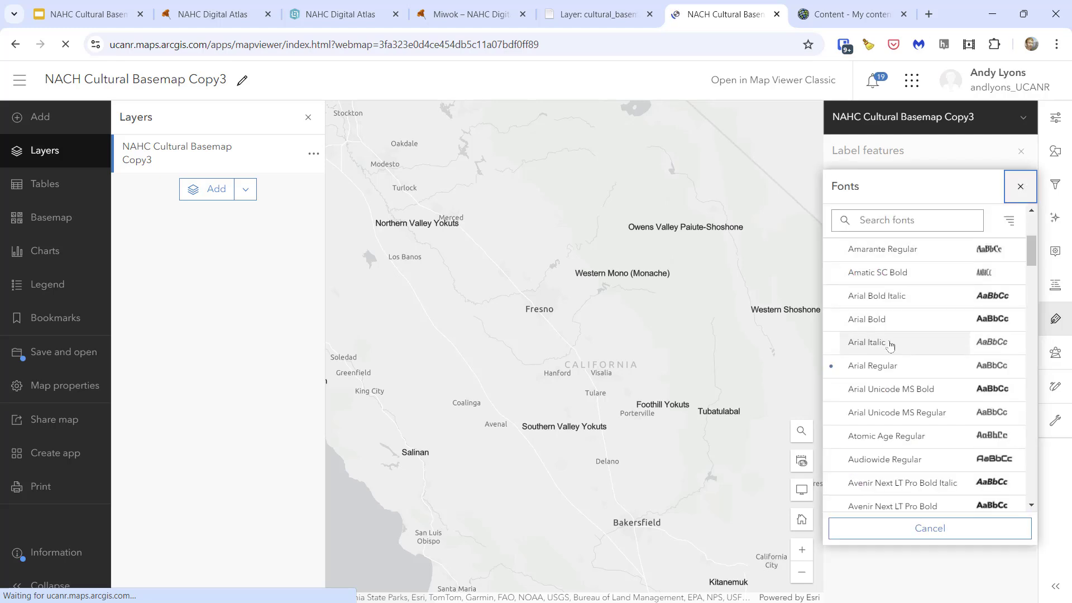
click(884, 326)
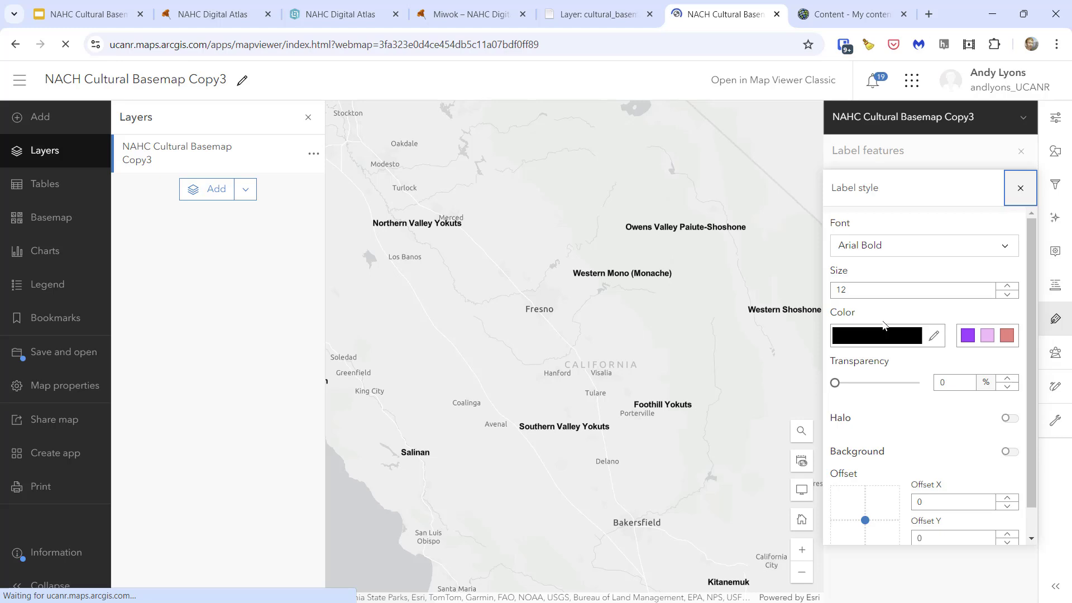
- Change the label text color to salmon red, turn on the label halo and close the label style settings
click(1005, 337)
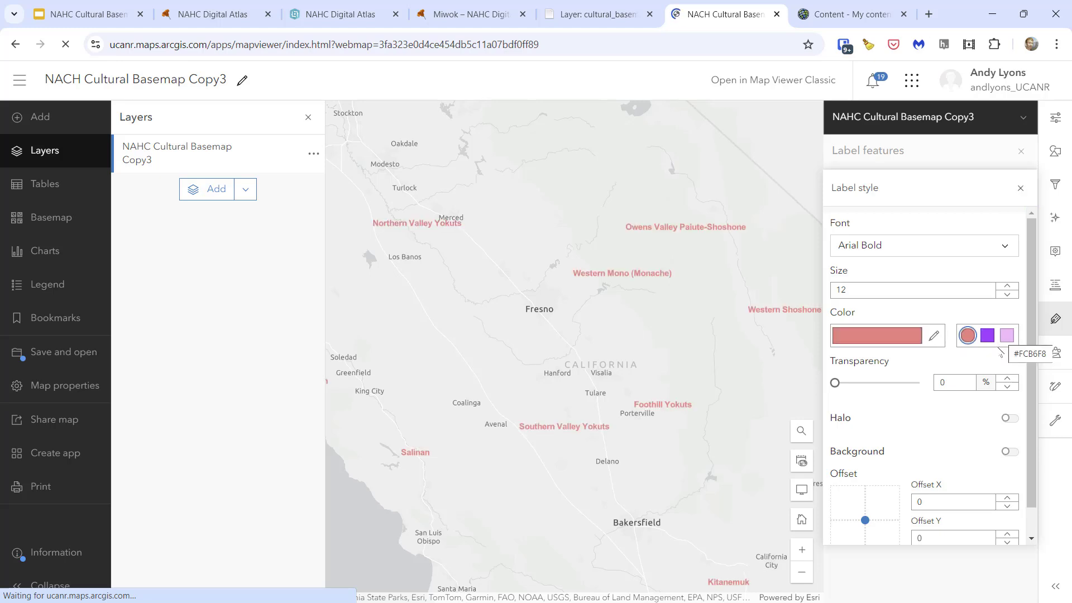
click(1012, 425)
click(1012, 424)
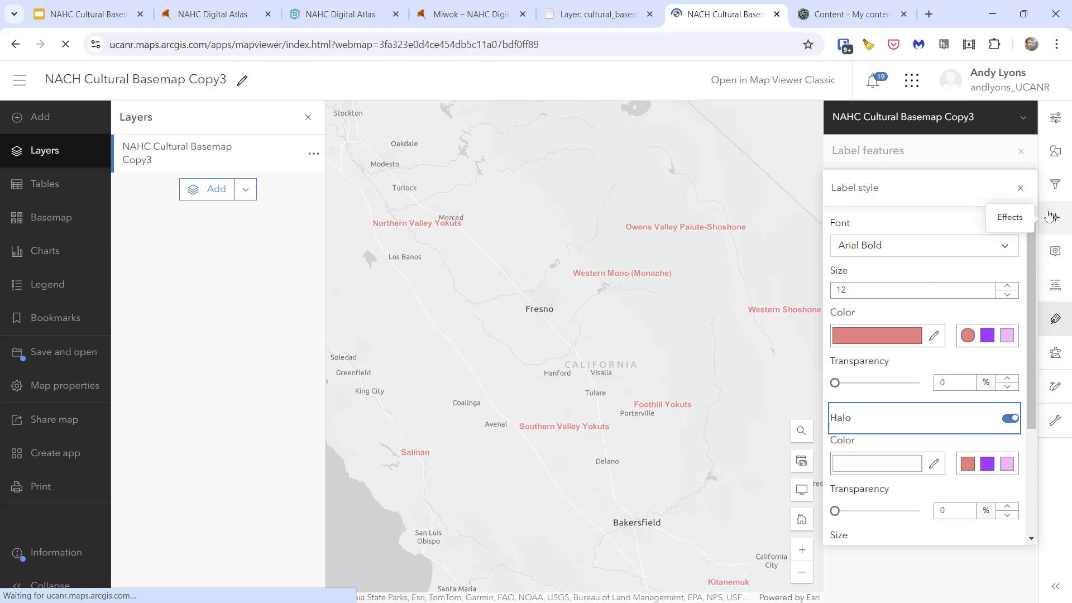
click(1021, 188)
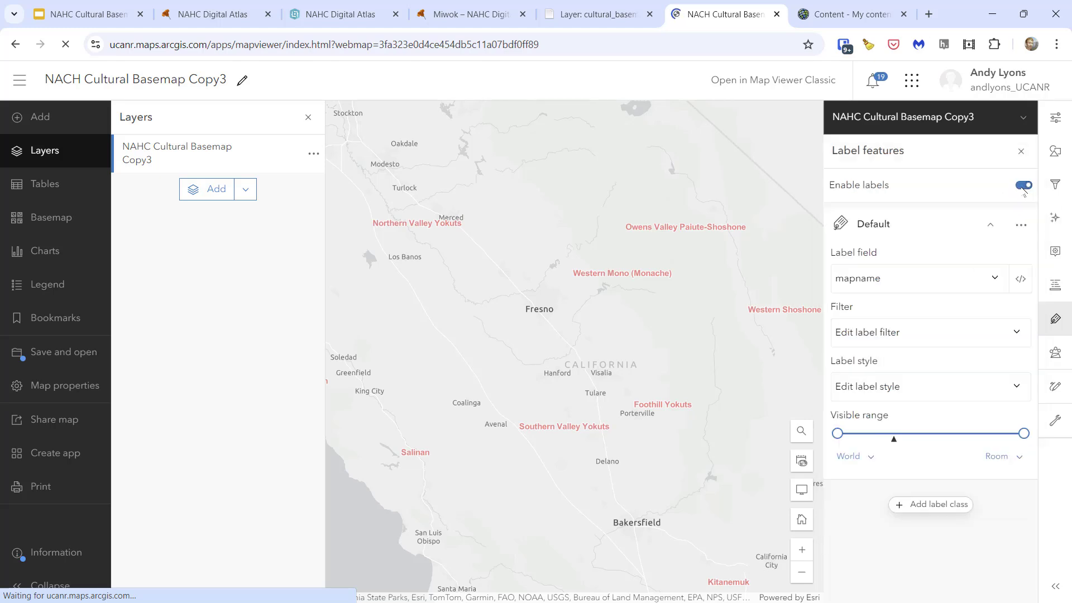
- Examine how the tribal territory labels display across northern California at different zoom levels
drag(467, 300, 740, 588)
drag(442, 202, 579, 541)
drag(557, 257, 518, 279)
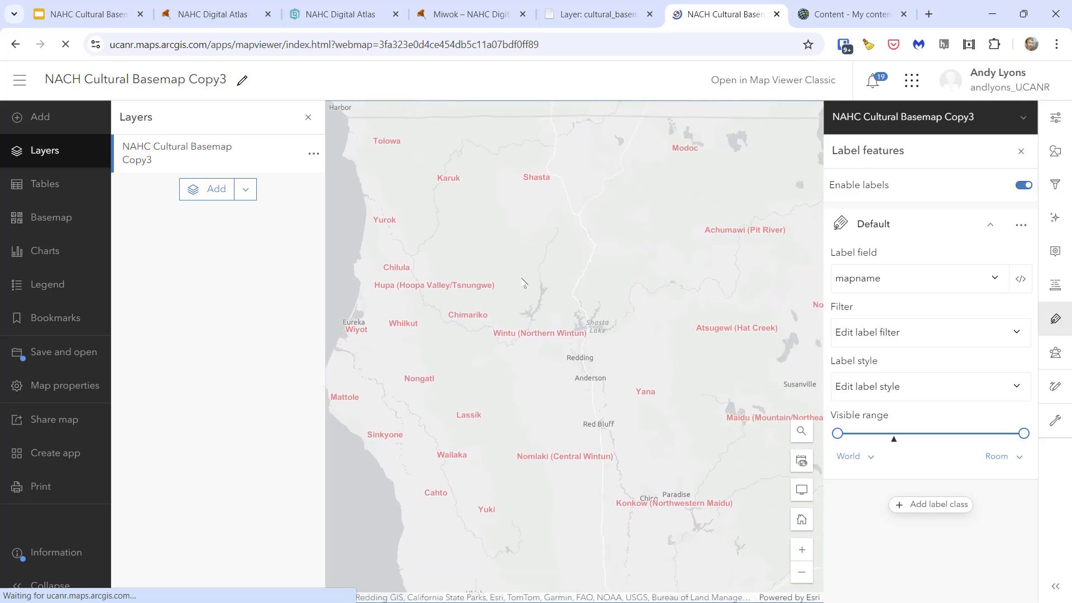
scroll(517, 281, down, 1)
scroll(517, 281, down, 1)
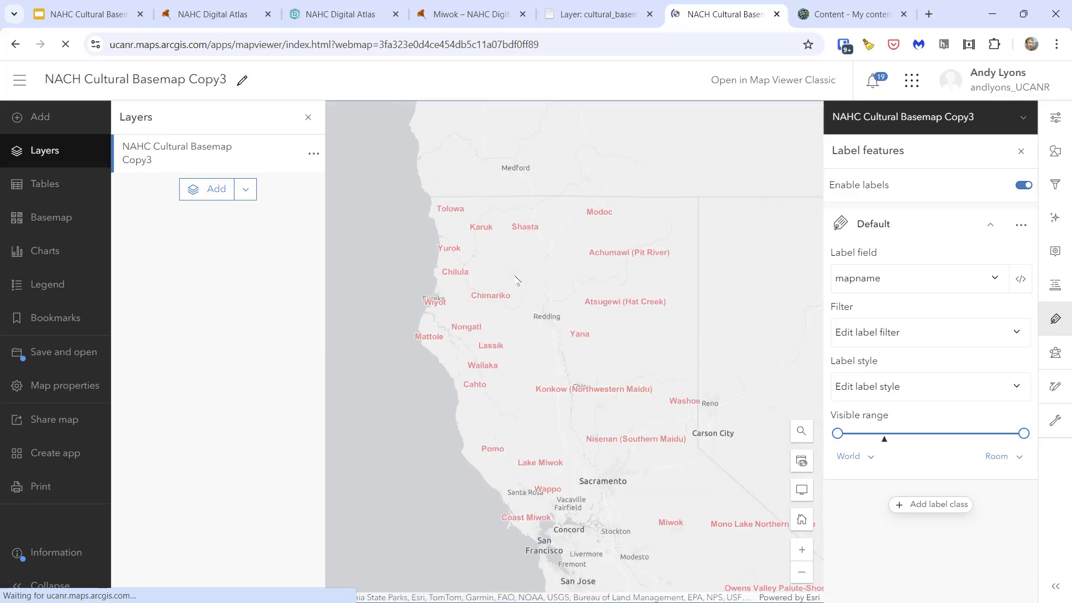
drag(517, 340, 485, 290)
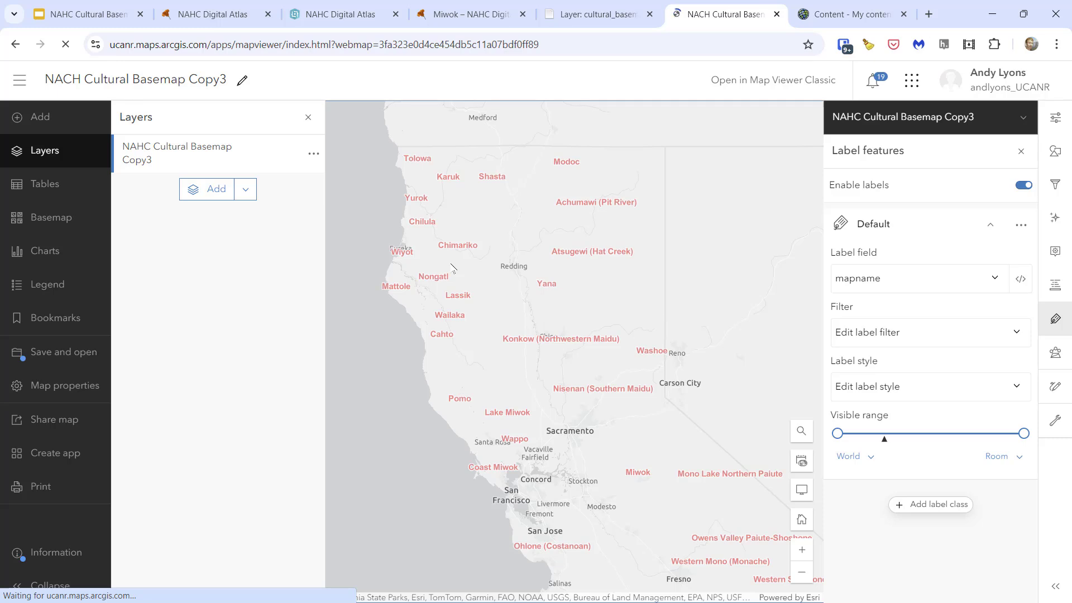
scroll(451, 264, up, 2)
drag(456, 296, 470, 381)
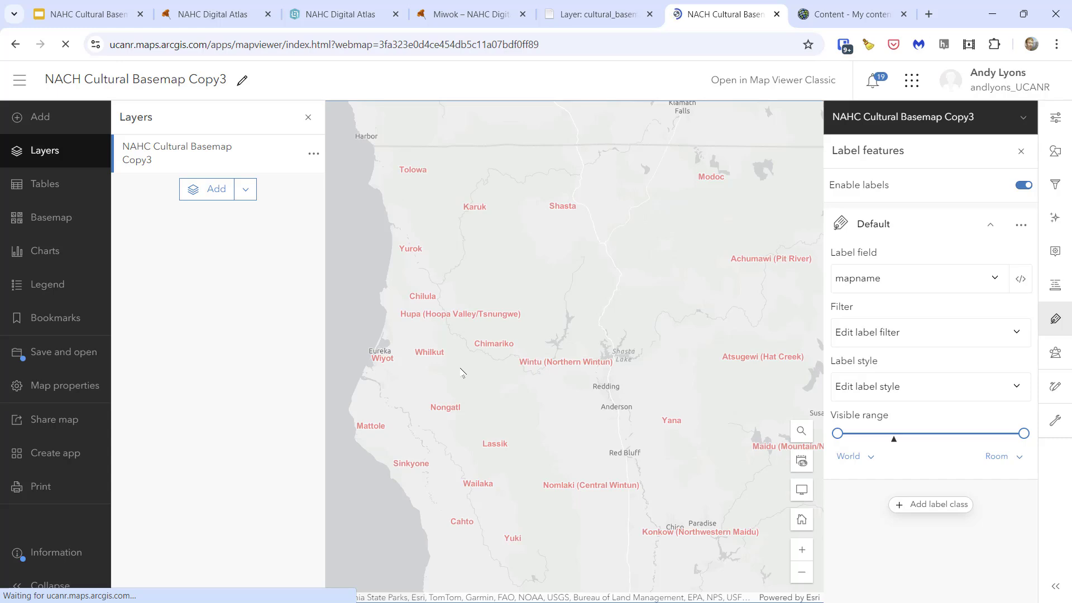
scroll(462, 373, down, 3)
click(460, 360)
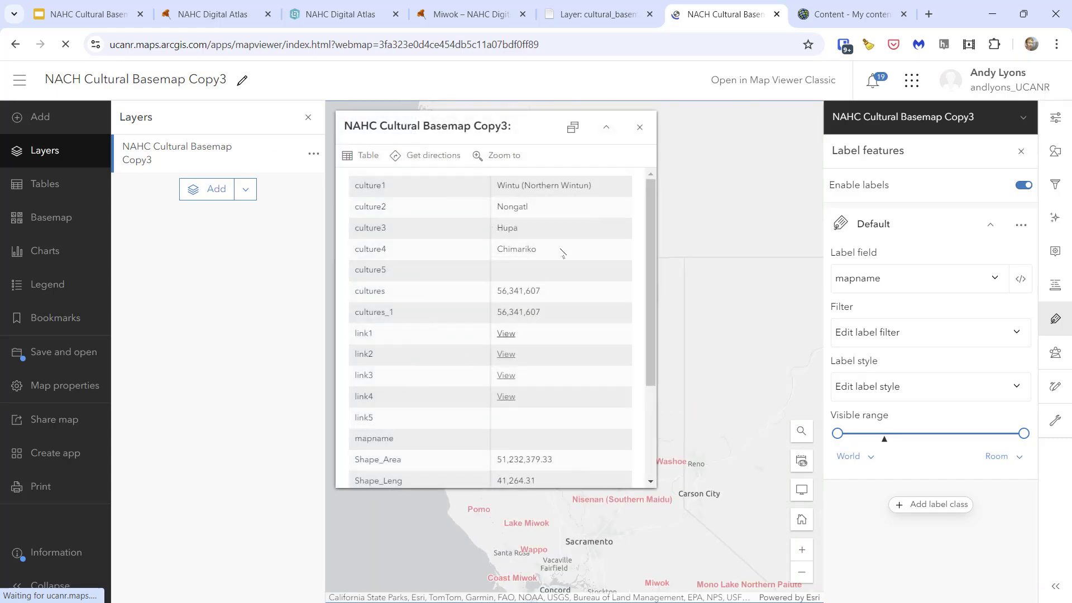
click(640, 127)
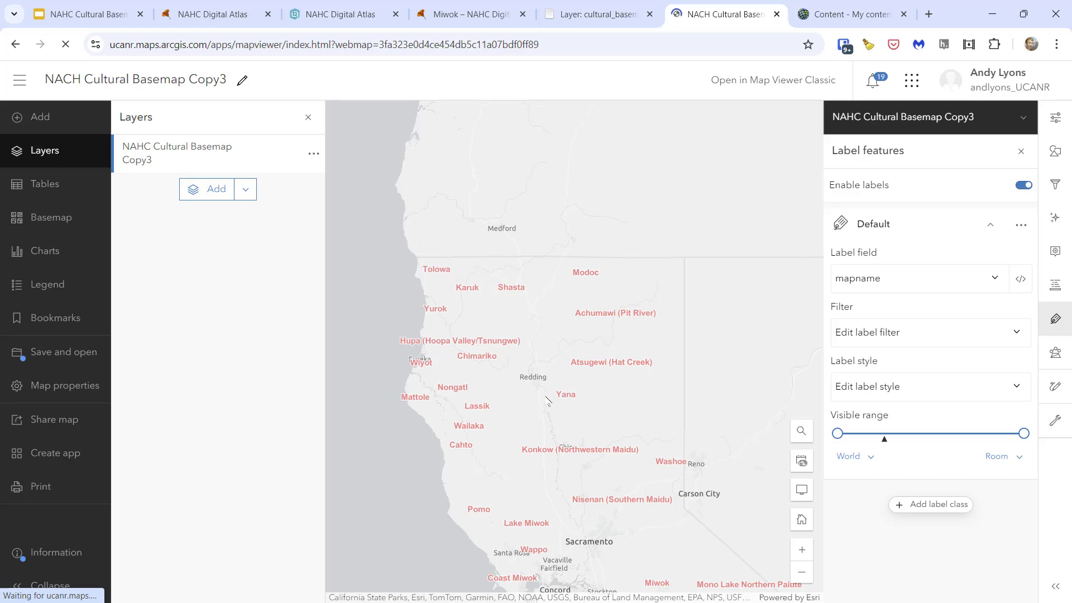
drag(548, 400, 525, 320)
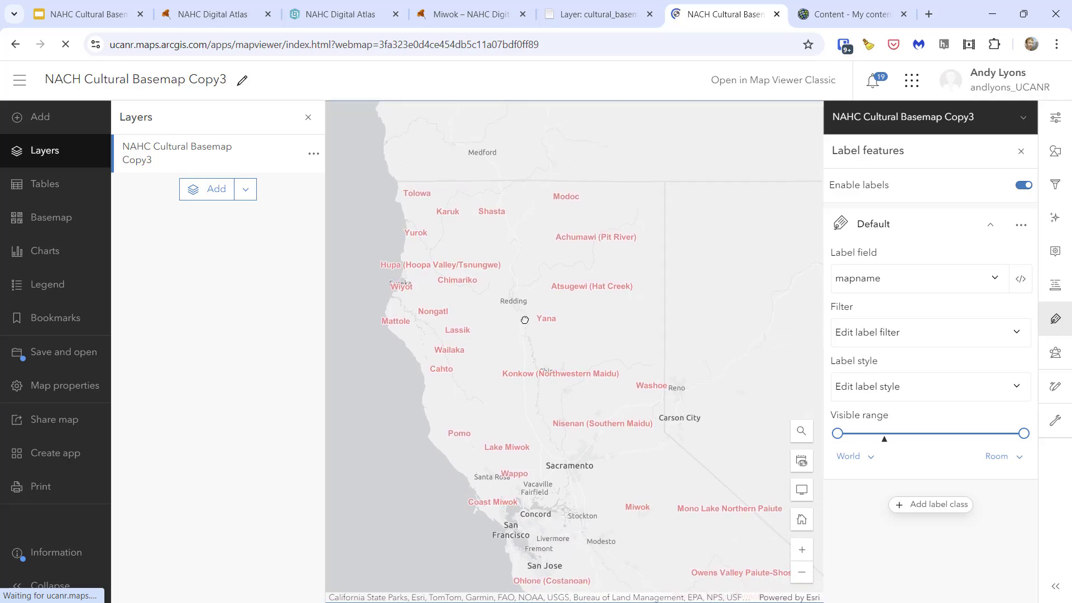
scroll(478, 304, up, 2)
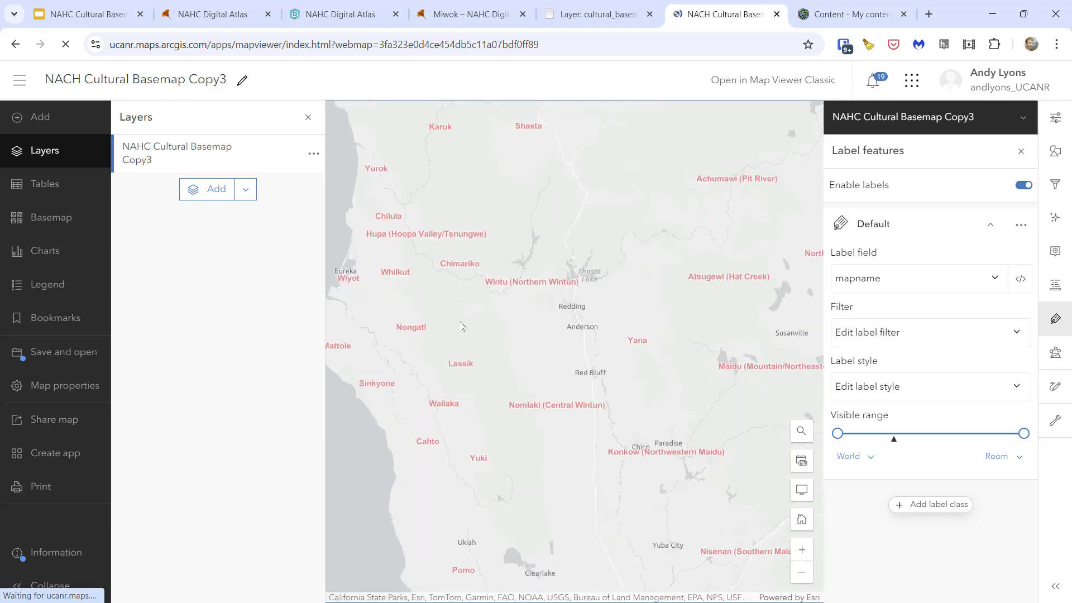
drag(469, 364, 512, 434)
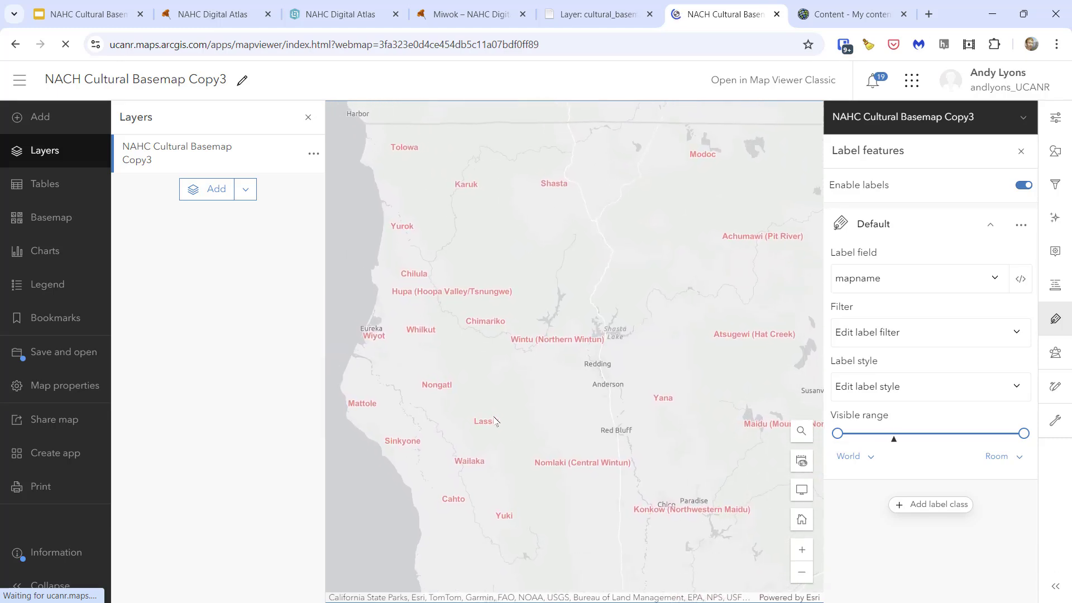
scroll(497, 411, down, 2)
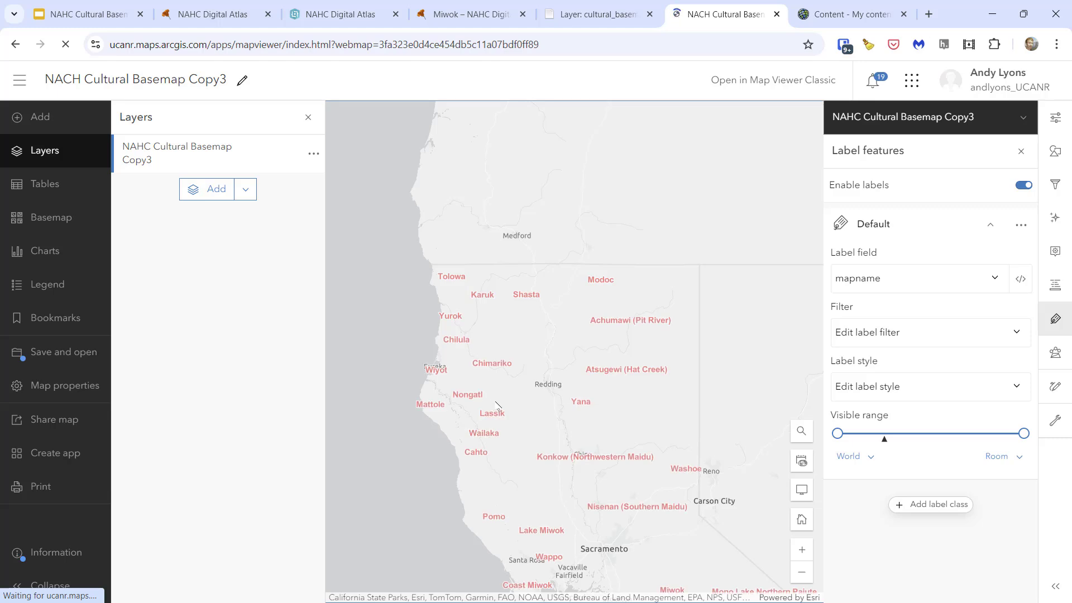
drag(544, 416, 508, 349)
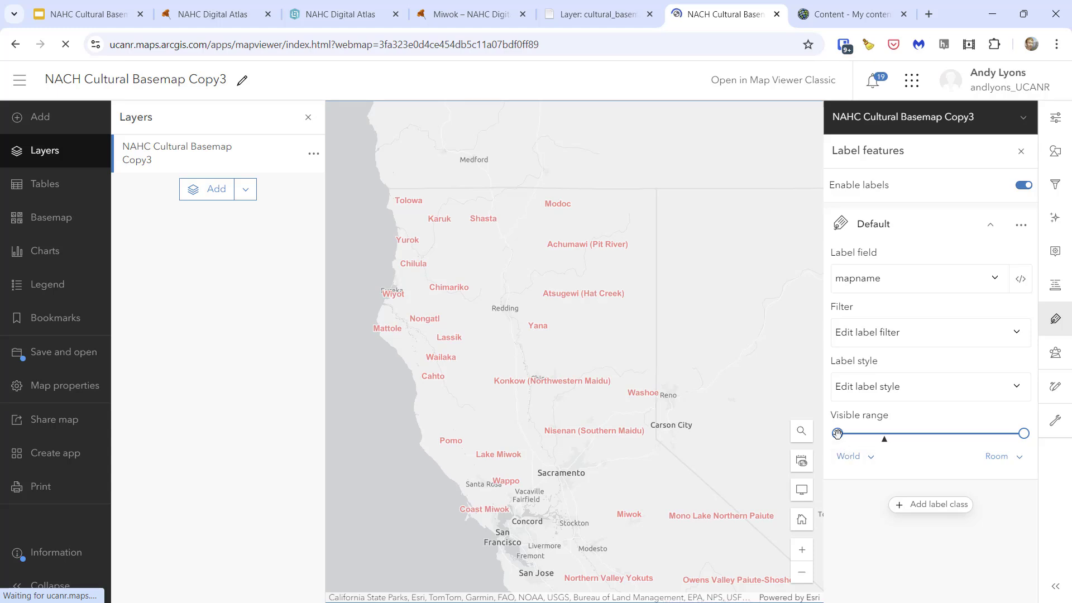
- Limit the labels' visible range so it starts at State level, and check their display at closer zoom
mouse_move(838, 434)
click(499, 346)
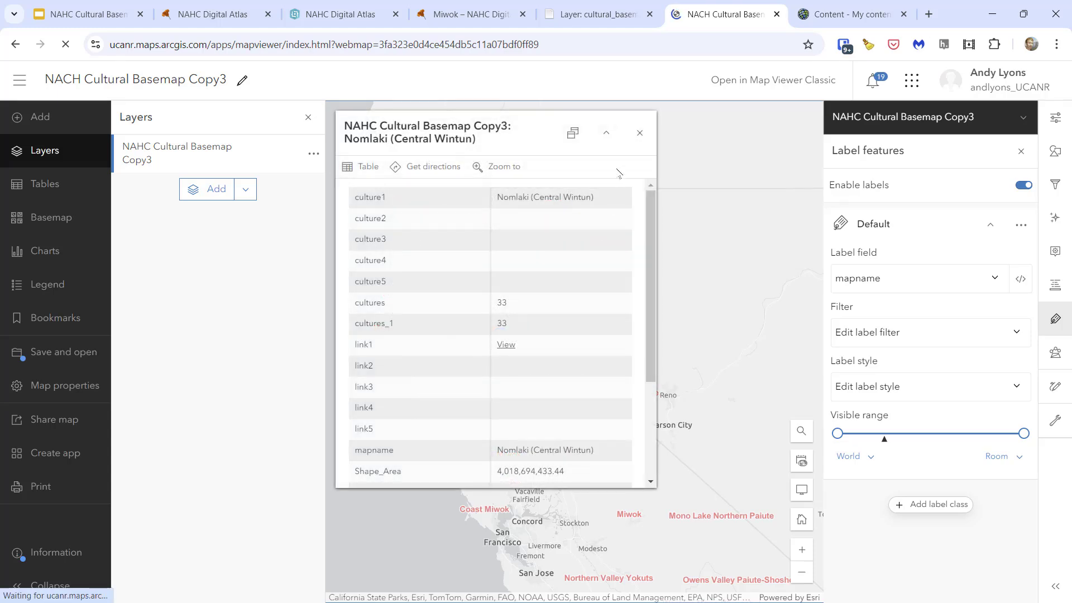
click(641, 132)
scroll(658, 340, up, 1)
drag(344, 309, 580, 399)
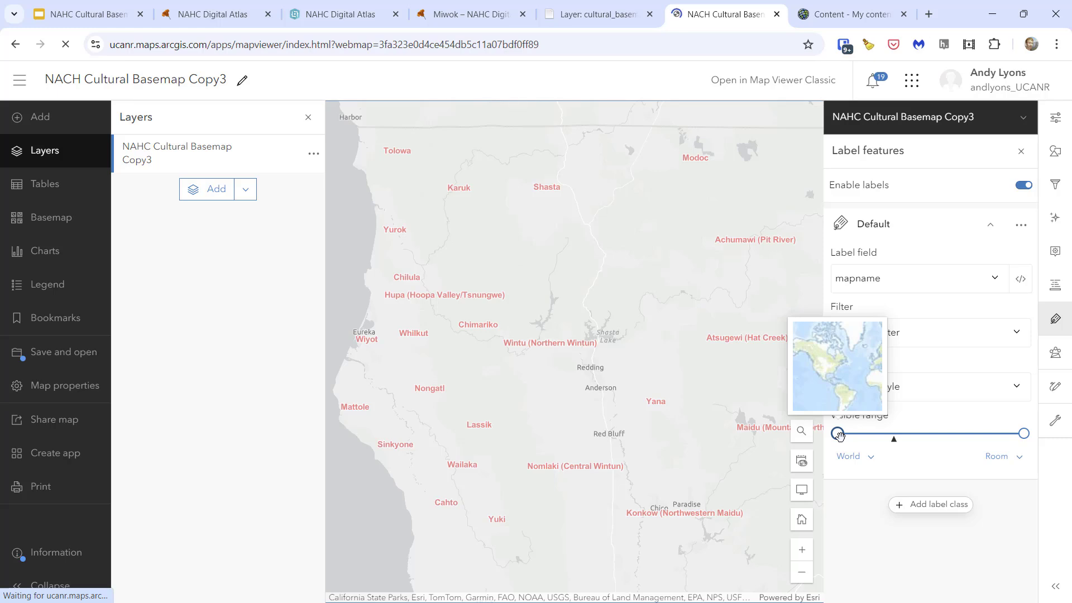
drag(839, 434, 880, 434)
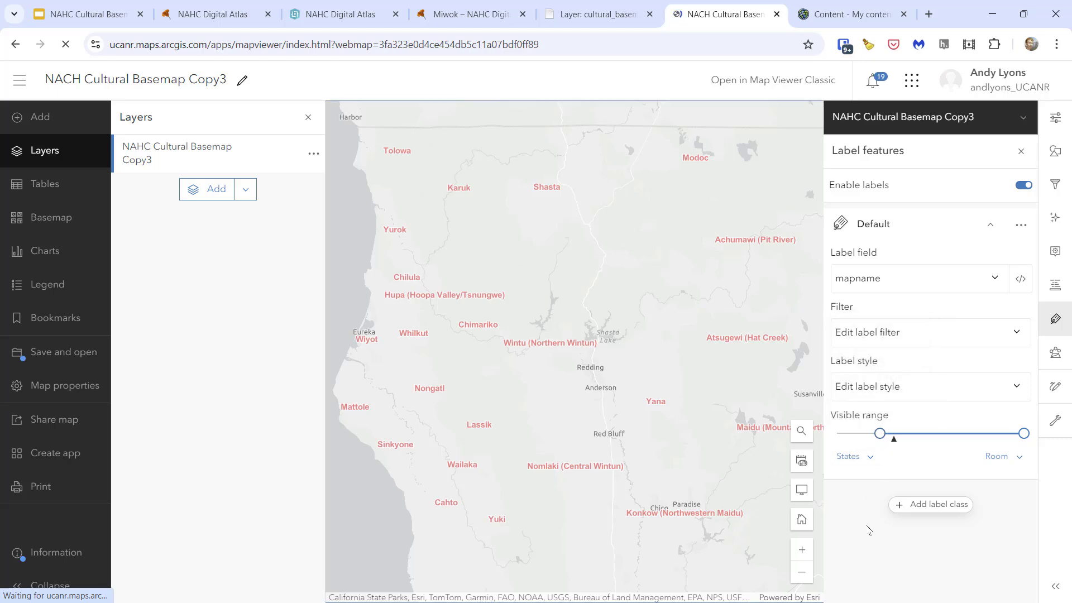
click(531, 262)
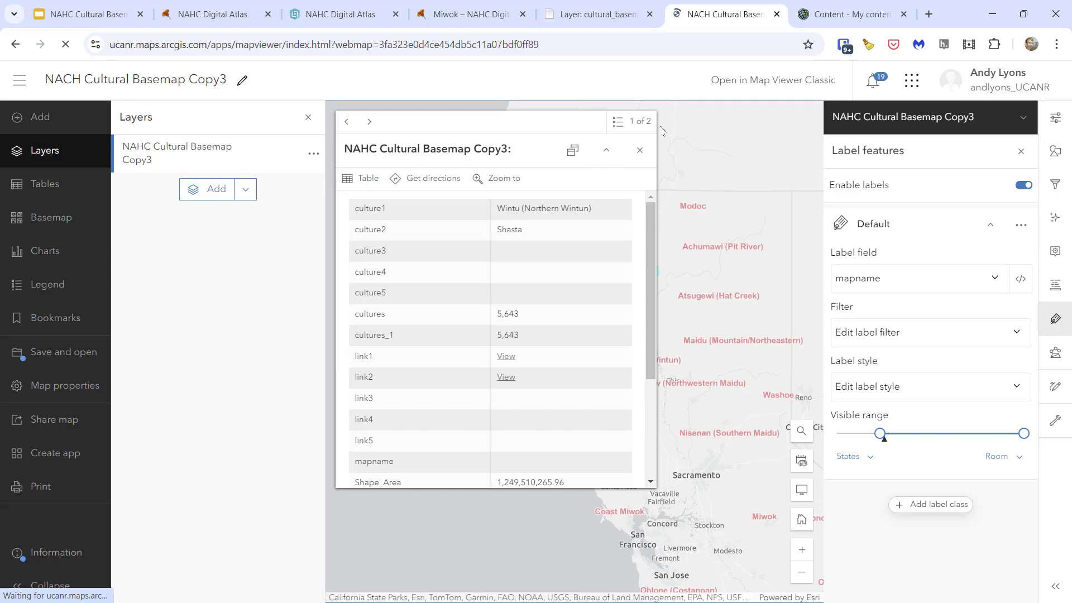
click(639, 150)
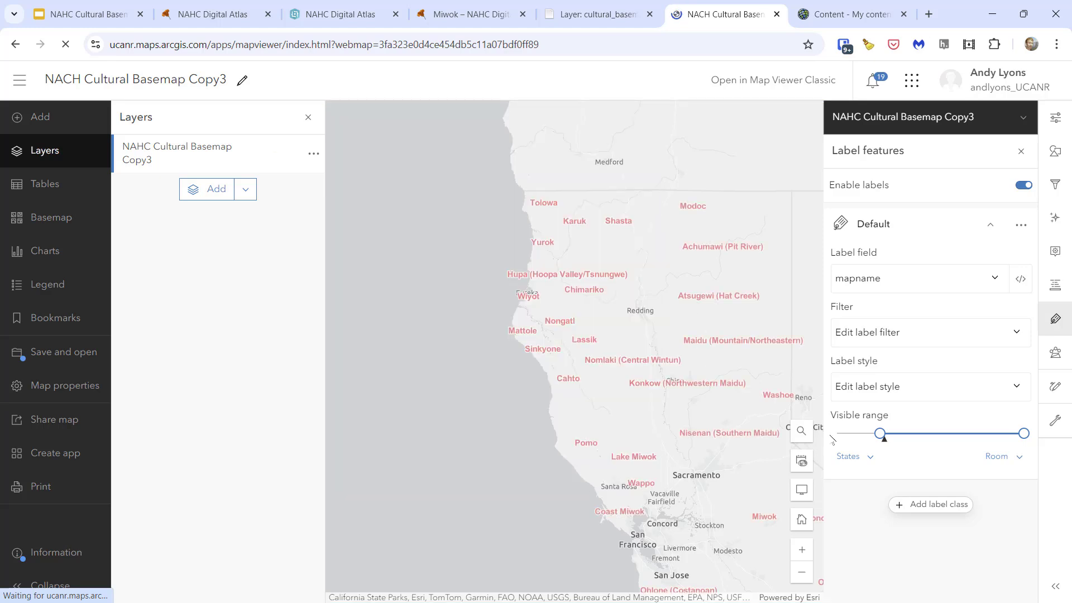
drag(883, 435, 888, 436)
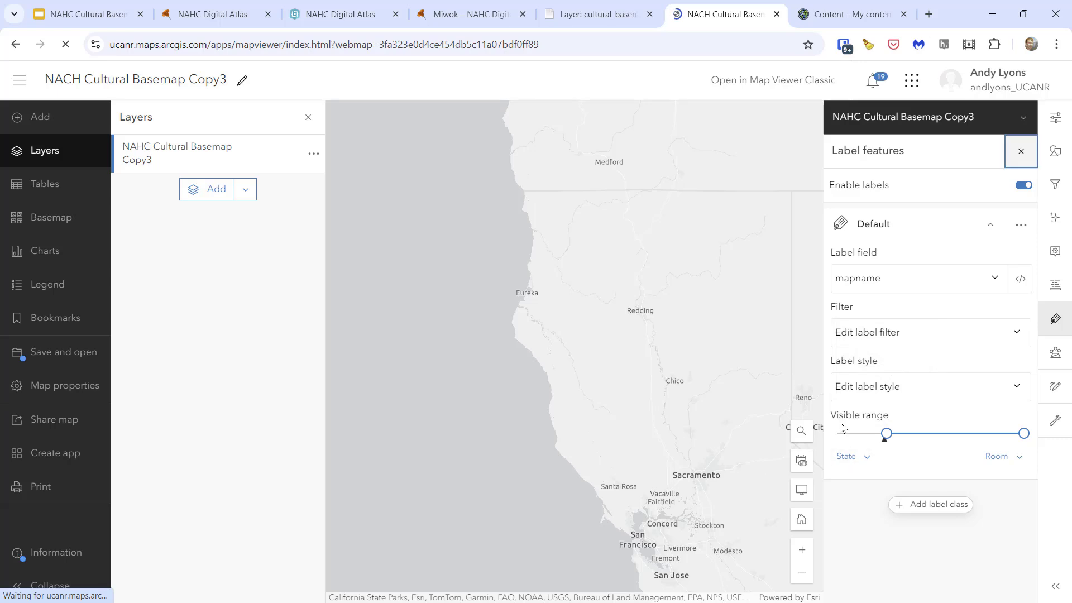
scroll(649, 338, up, 2)
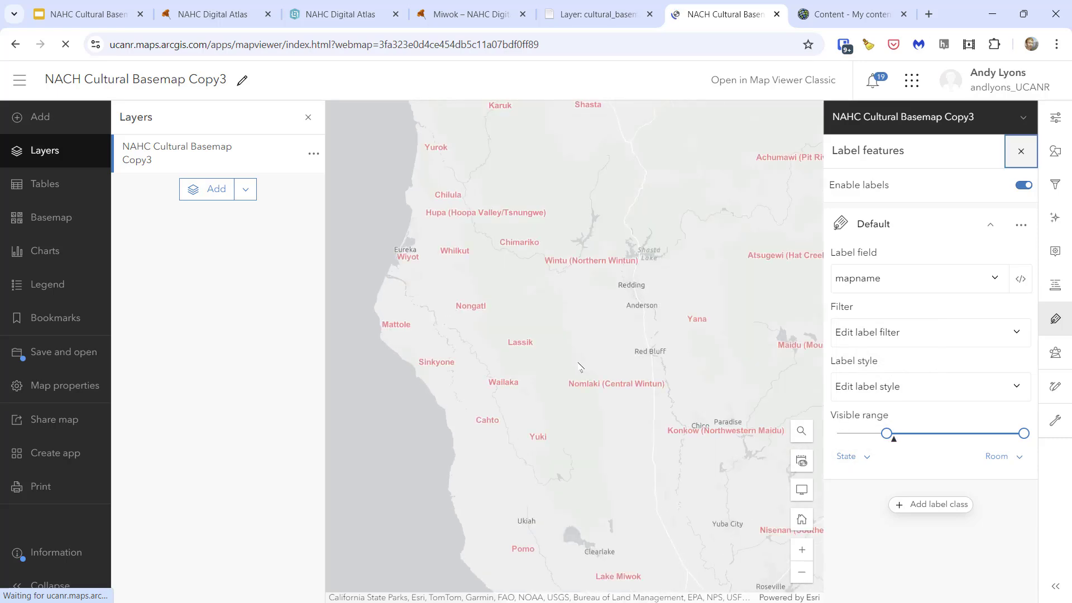
drag(580, 366, 490, 452)
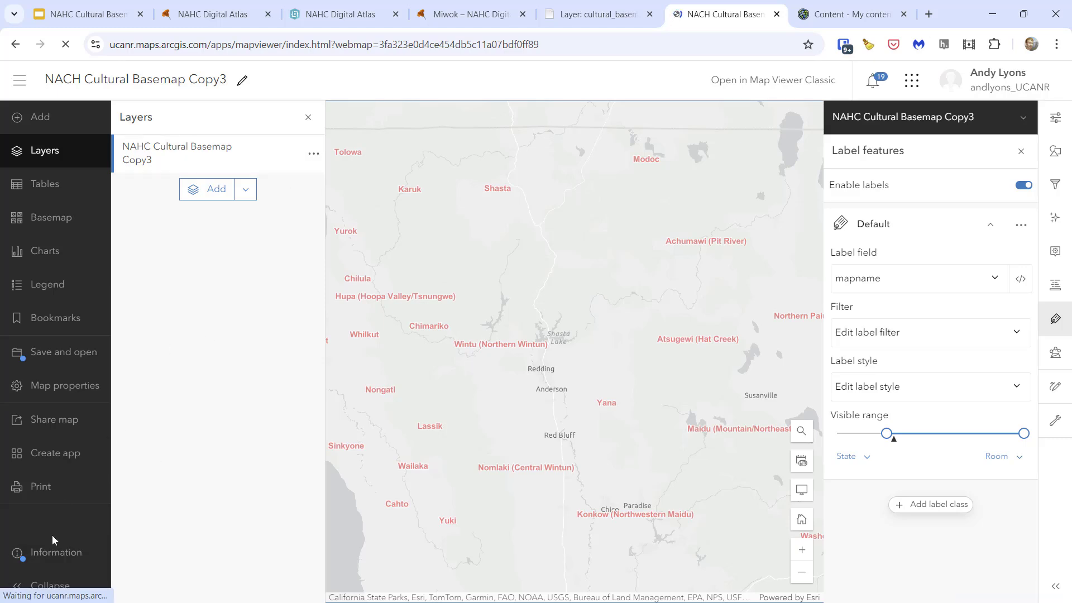
- Collapse the map viewer's main toolbar to icons and examine the labels across central California
click(28, 587)
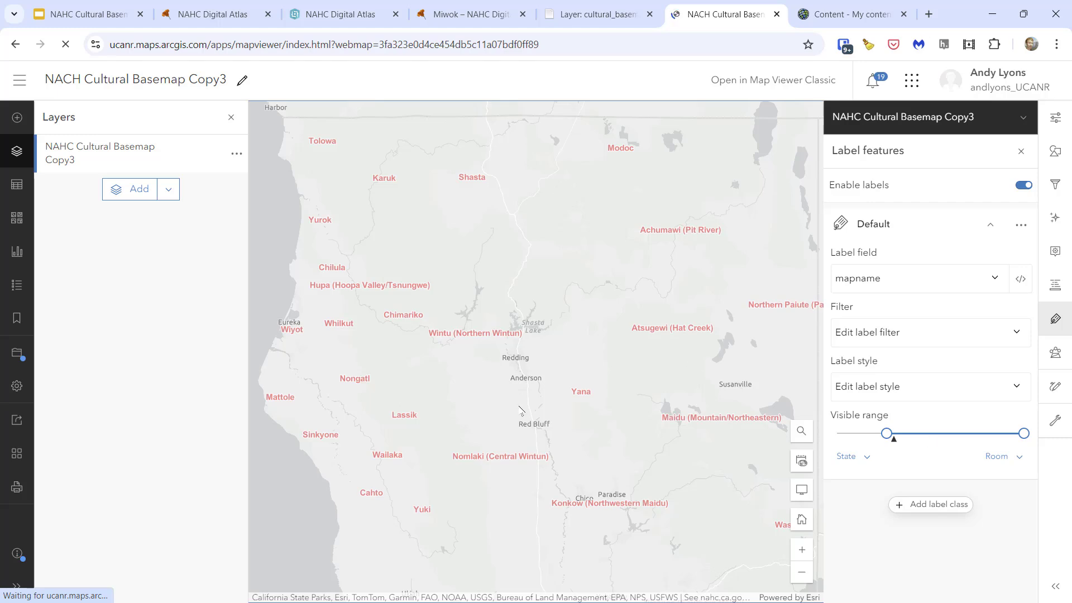
drag(519, 427, 406, 195)
drag(447, 435, 517, 256)
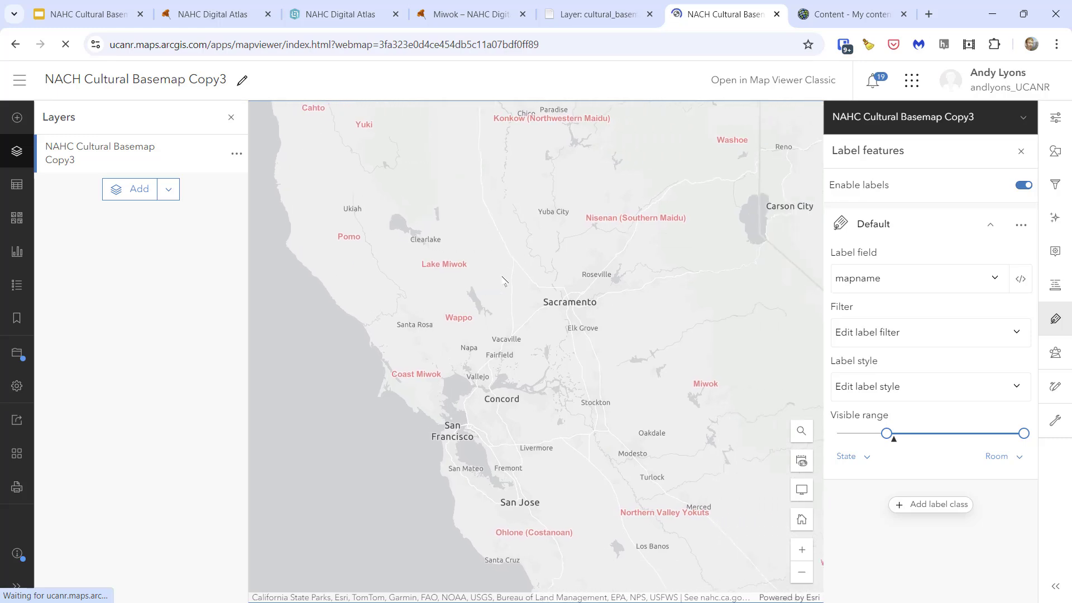
drag(595, 394, 505, 335)
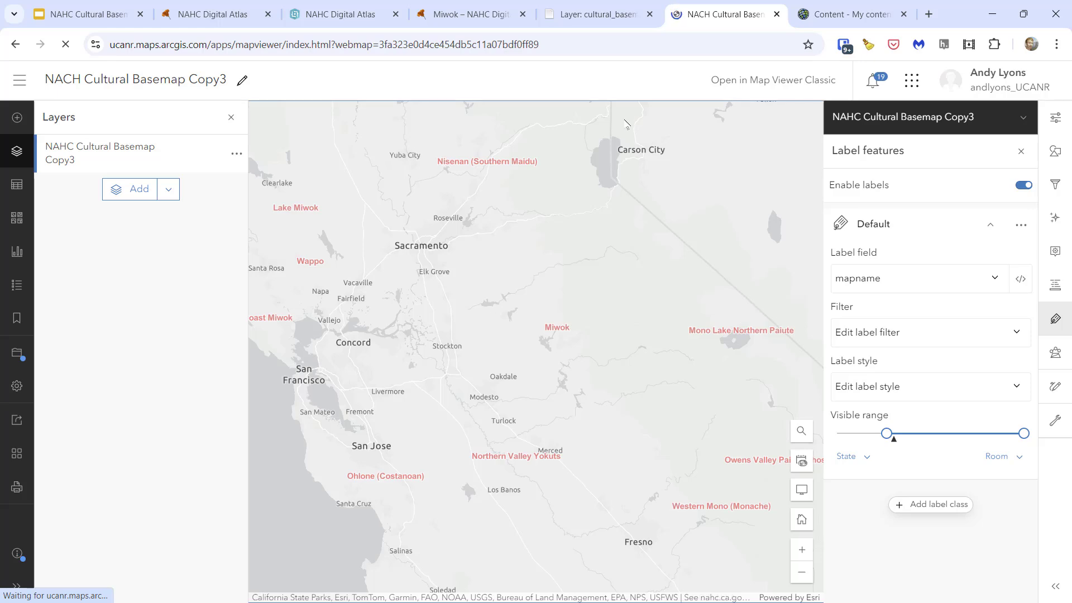
- Open the NAHC Cultural Basemap Copy3 item from My content and examine the records in its data table
click(587, 18)
click(843, 16)
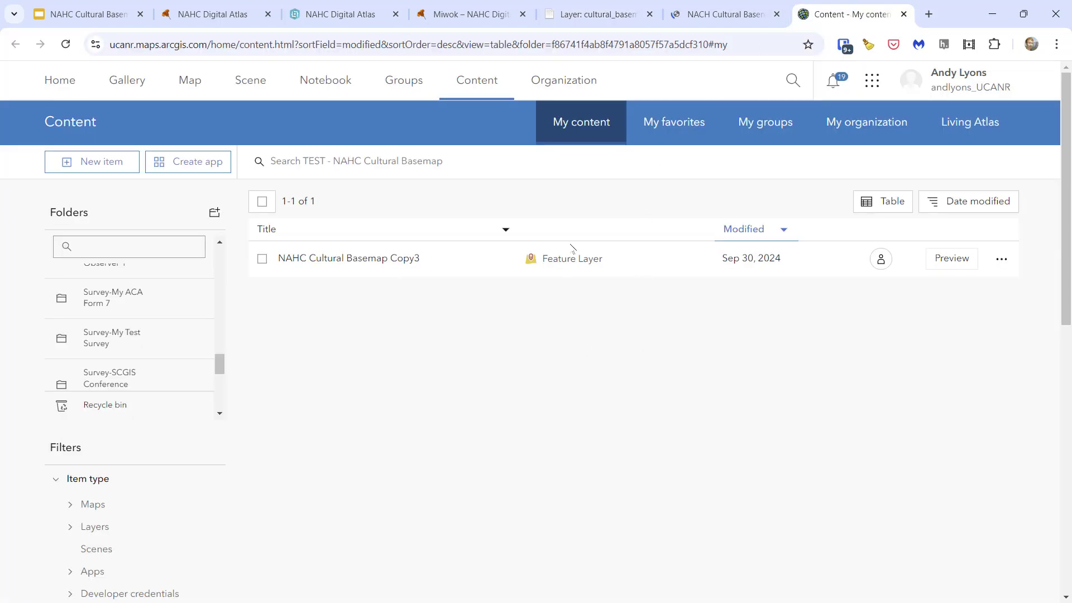
click(350, 264)
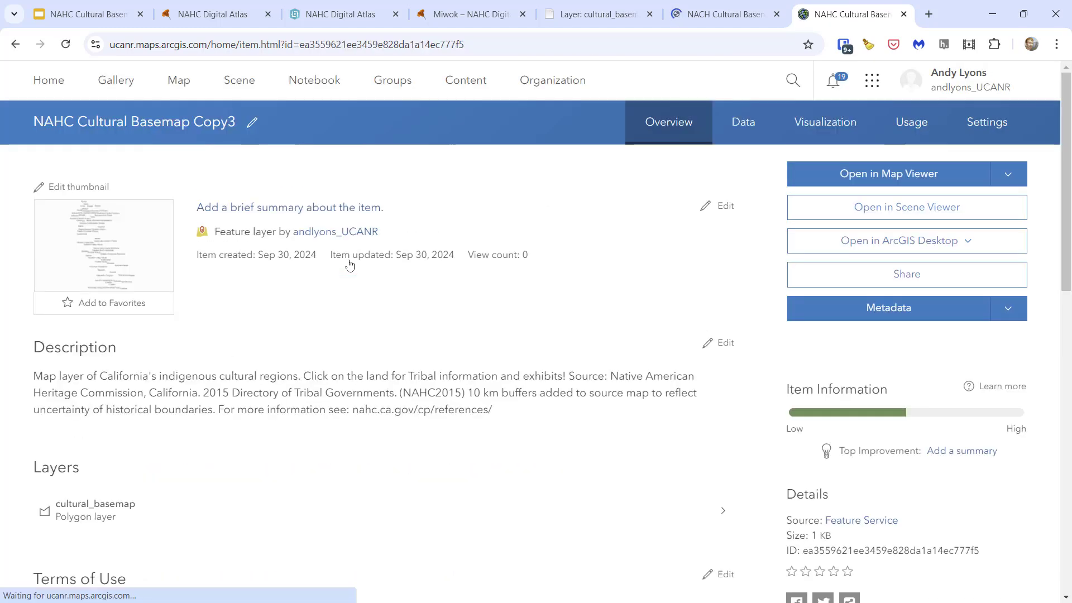
click(740, 123)
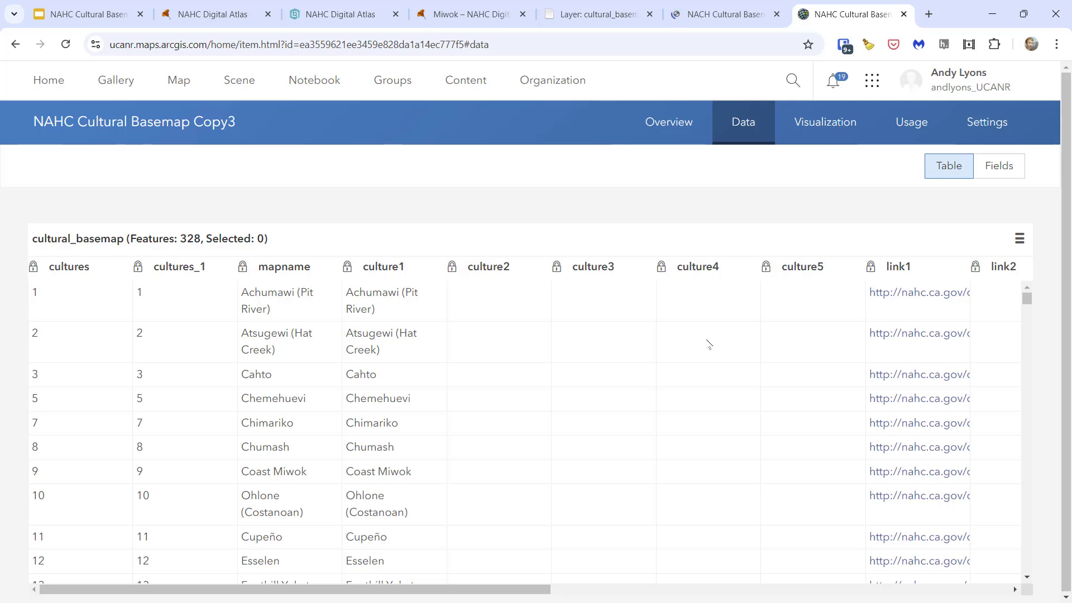
scroll(708, 344, down, 4)
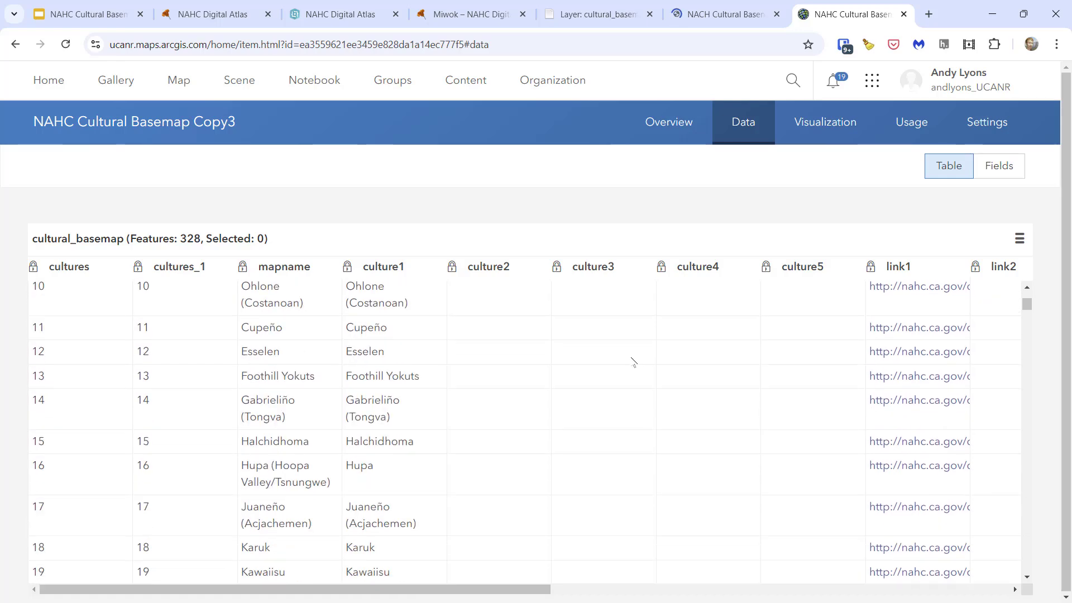
scroll(274, 479, down, 4)
scroll(273, 479, down, 3)
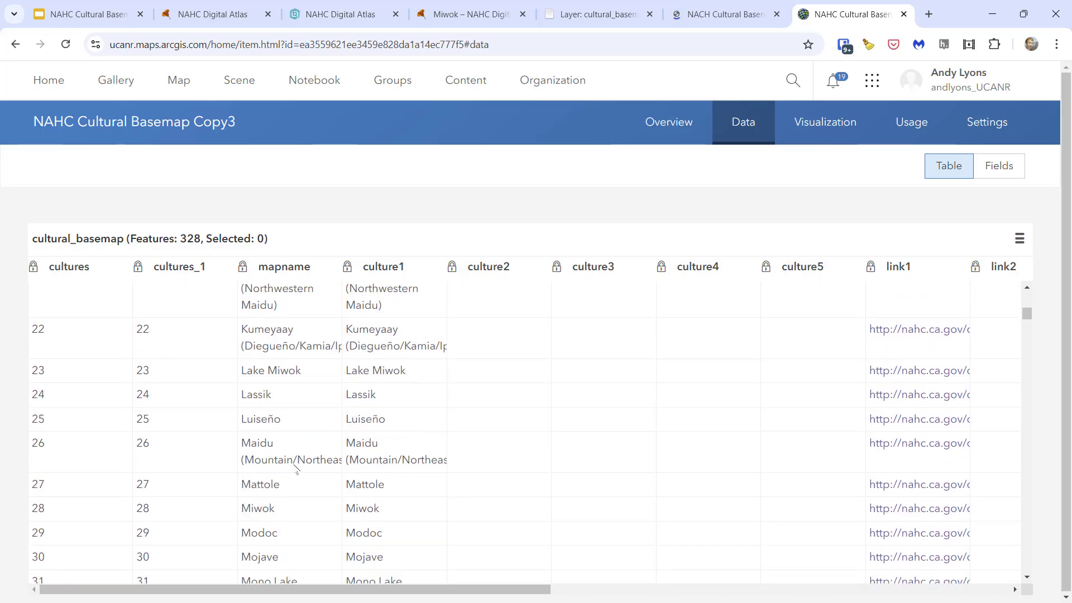
- Examine the mapname and culture columns of the data table, down to the records that list more than one culture
scroll(375, 453, down, 5)
scroll(375, 452, down, 1)
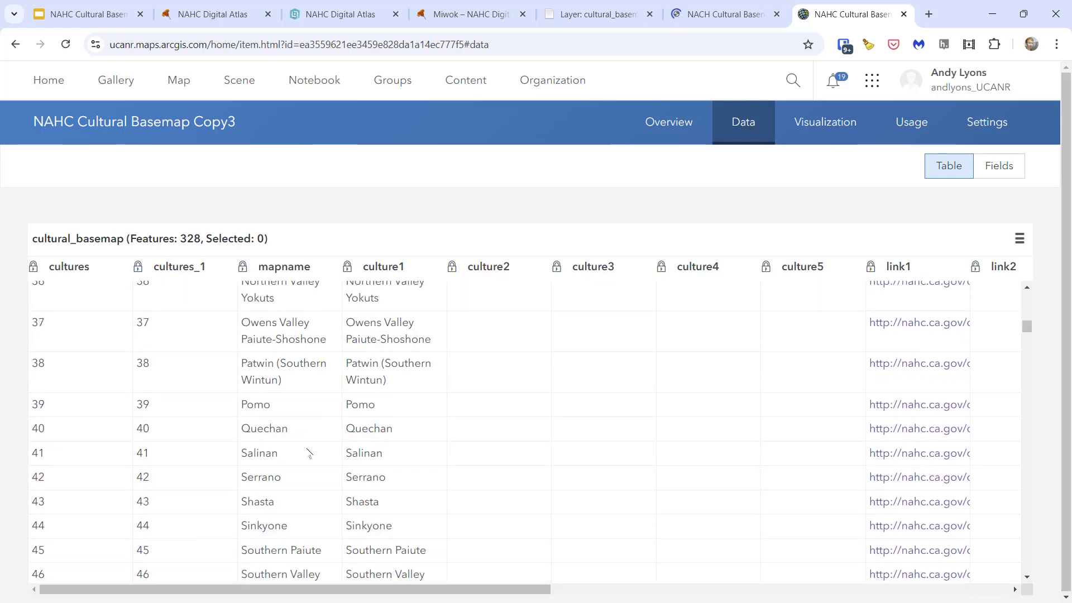
scroll(310, 452, down, 3)
scroll(308, 450, down, 5)
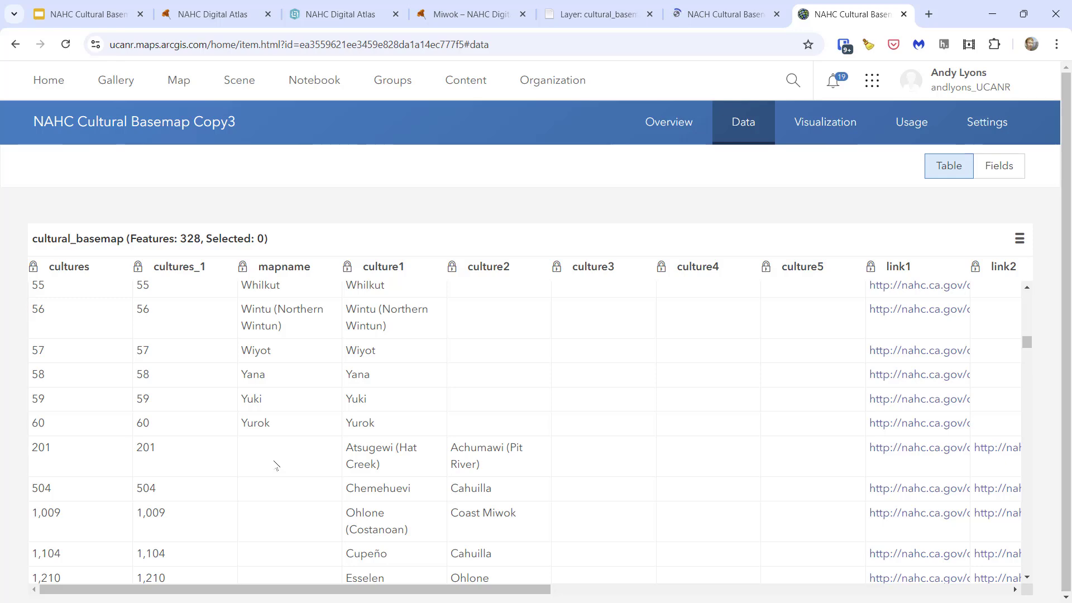
scroll(275, 465, down, 10)
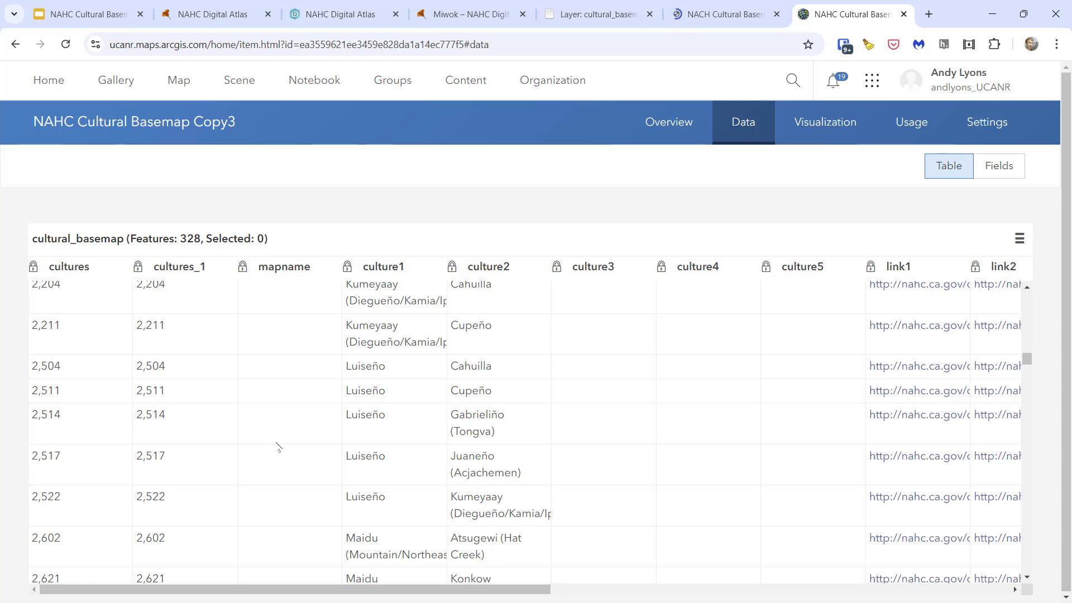
scroll(278, 447, up, 10)
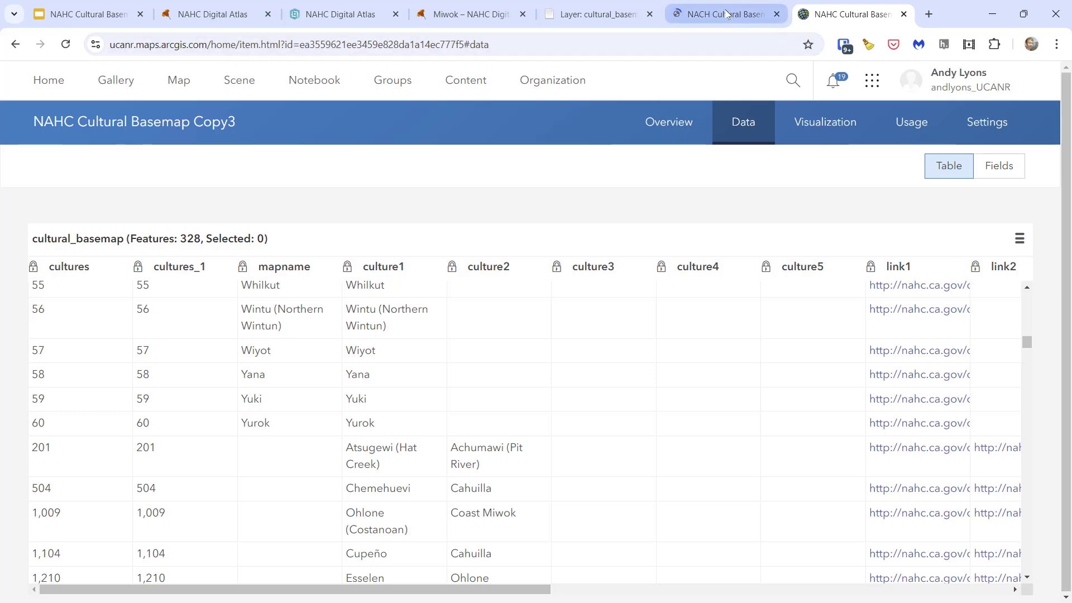
- In the Cultural Basemap web map, filter the layer to features whose mapname is not empty string, and save the filter
mouse_move(727, 13)
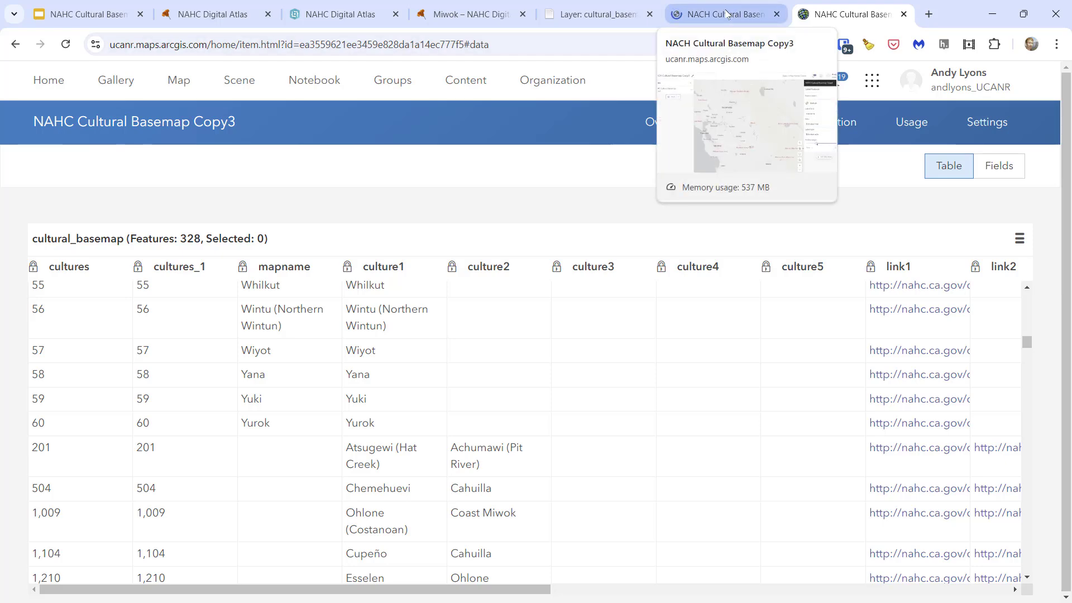
click(727, 13)
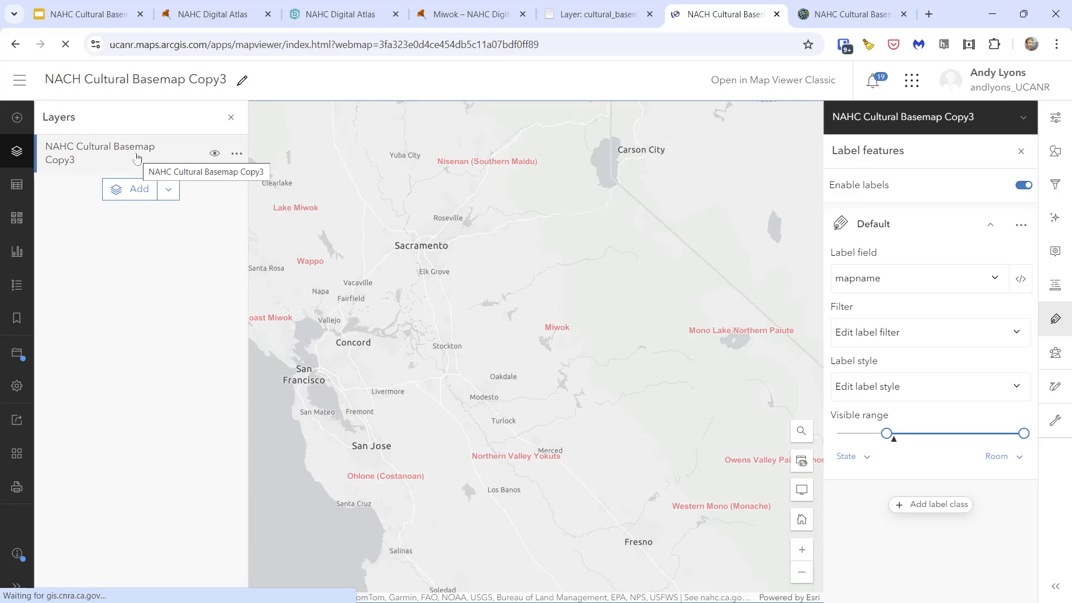
click(1055, 185)
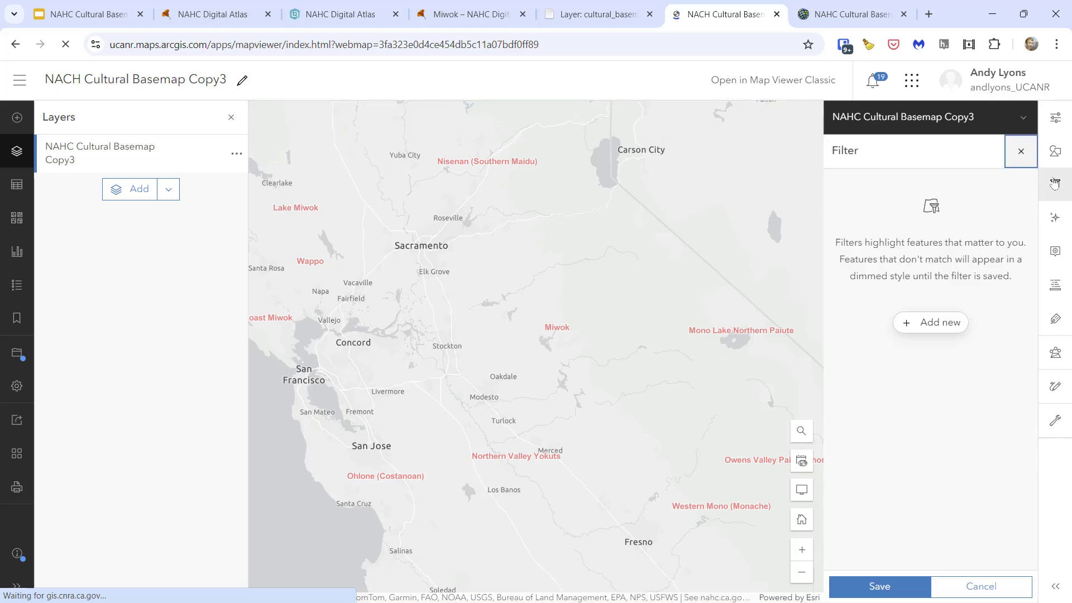
click(927, 322)
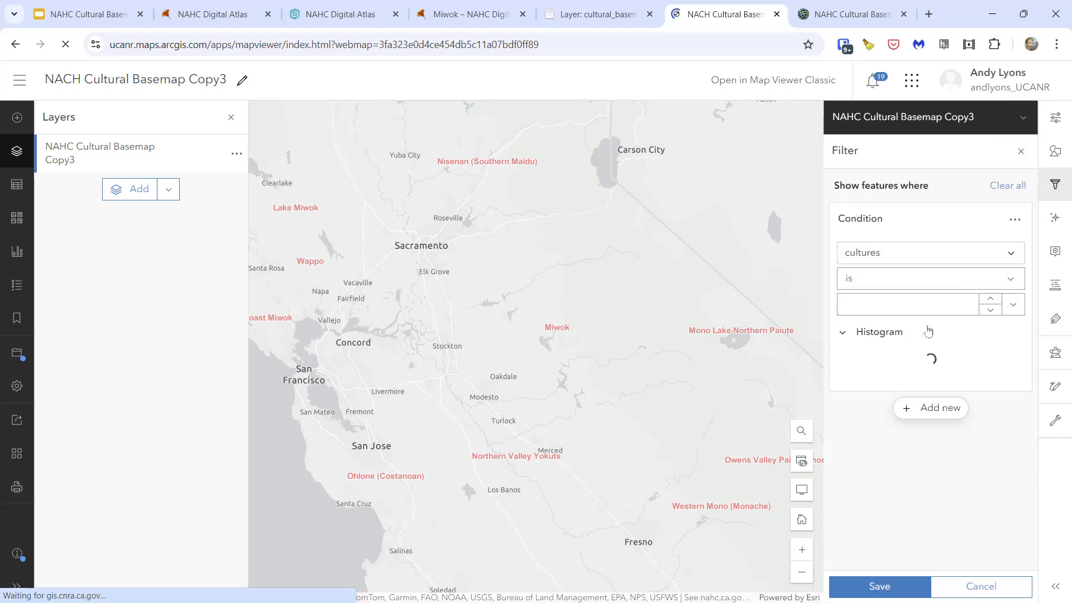
click(989, 255)
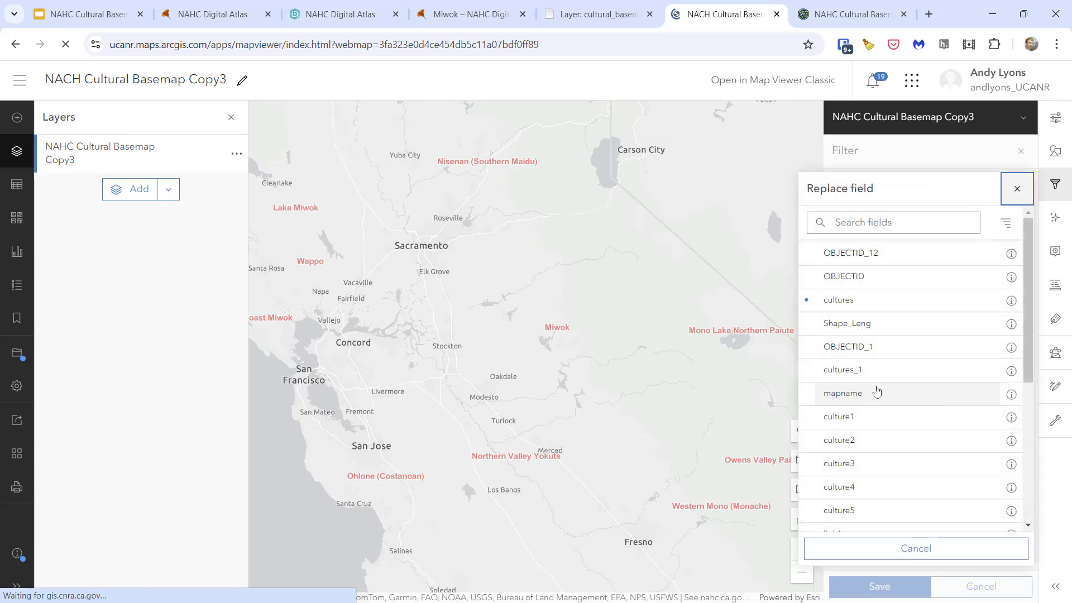
click(844, 394)
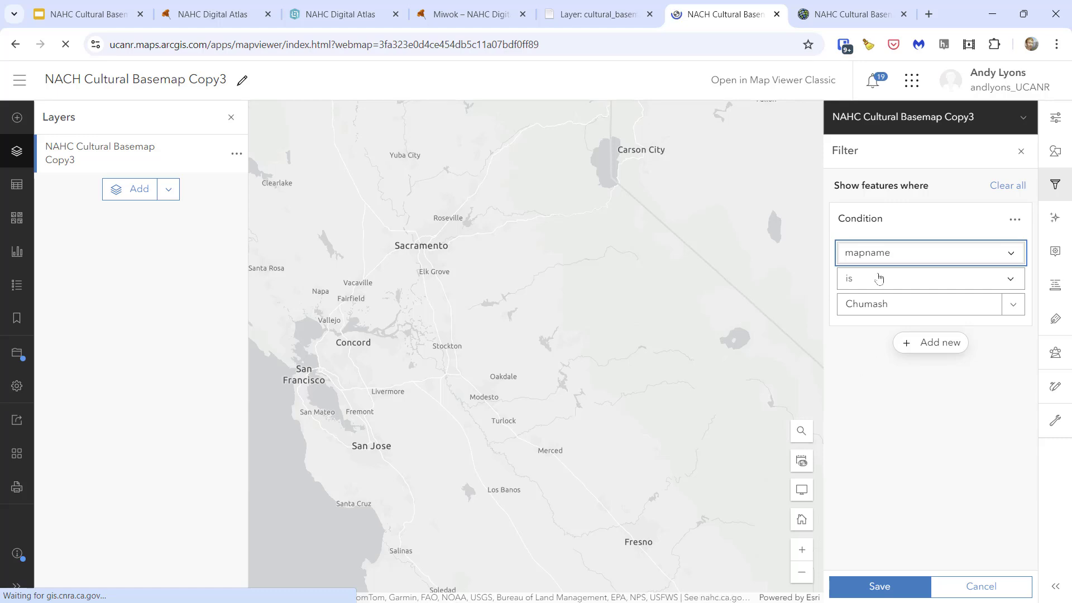
click(875, 279)
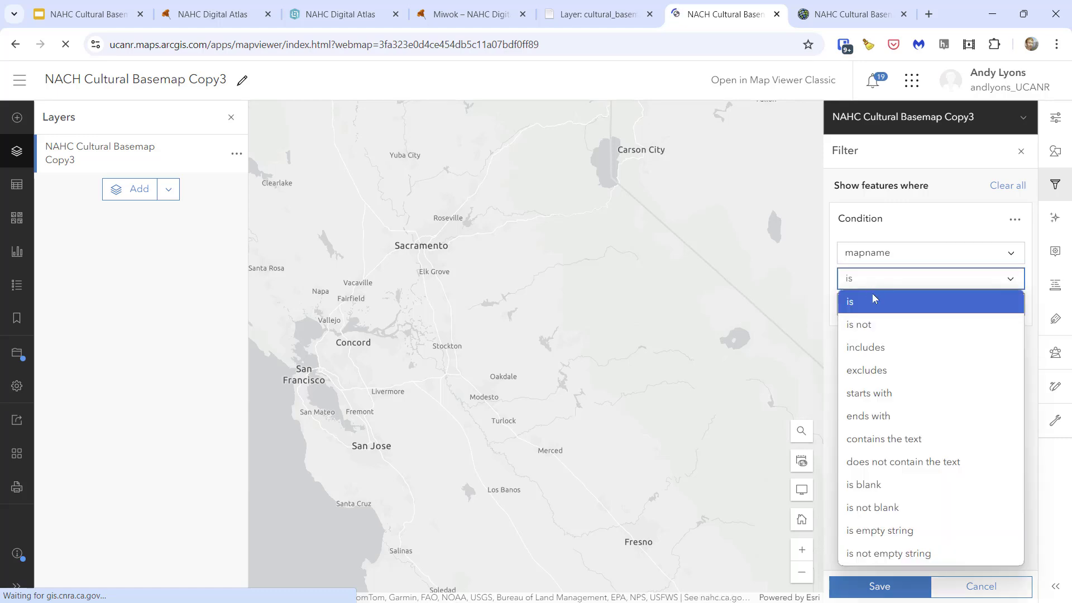
click(907, 553)
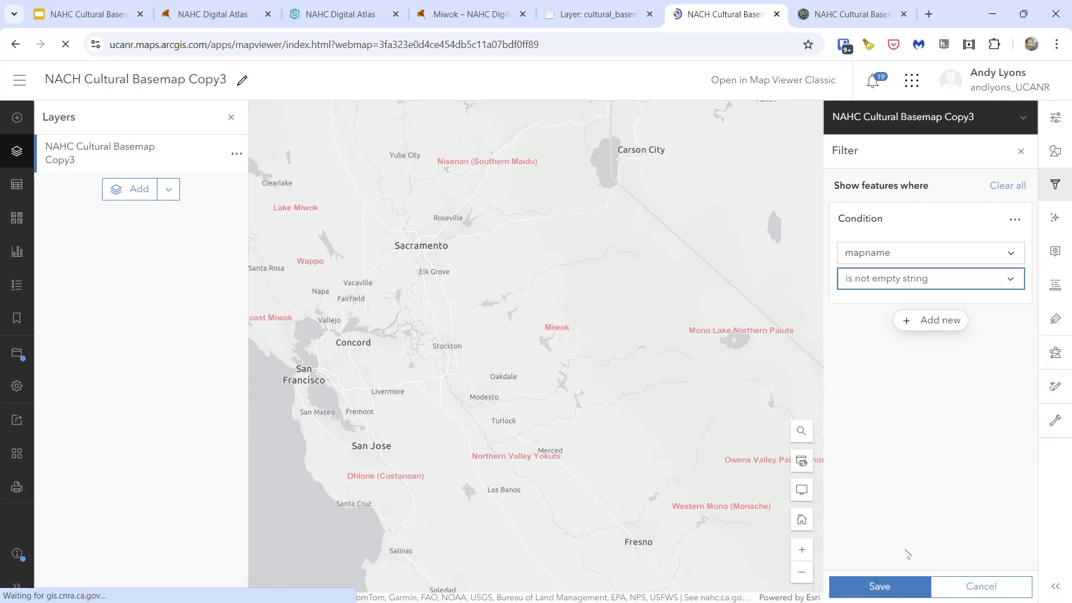
click(880, 586)
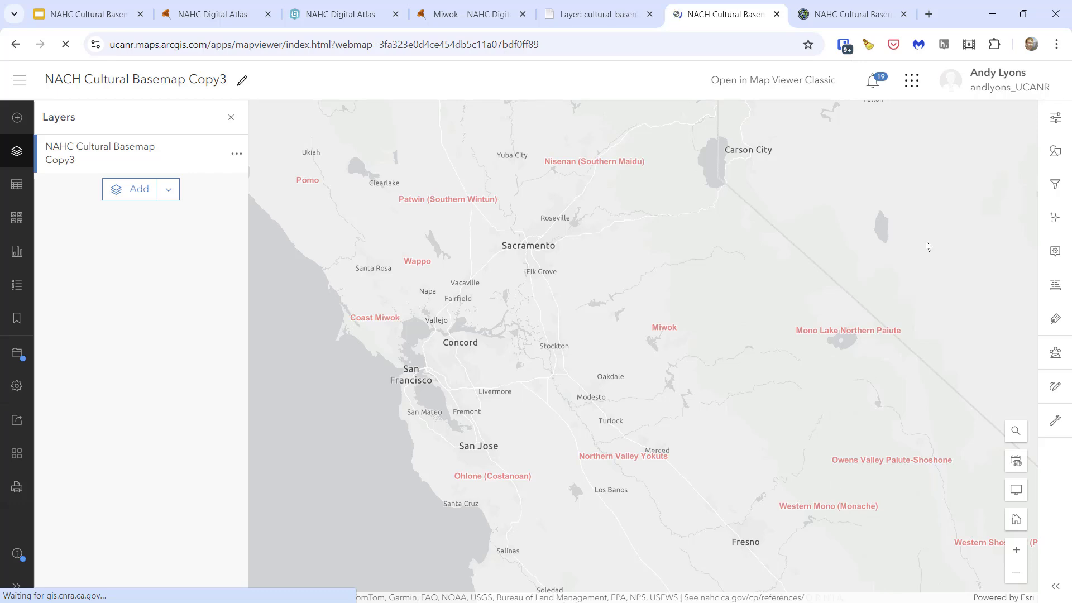
- Style the layer's single-symbol polygons with a light purple fill and a purple outline
click(1056, 152)
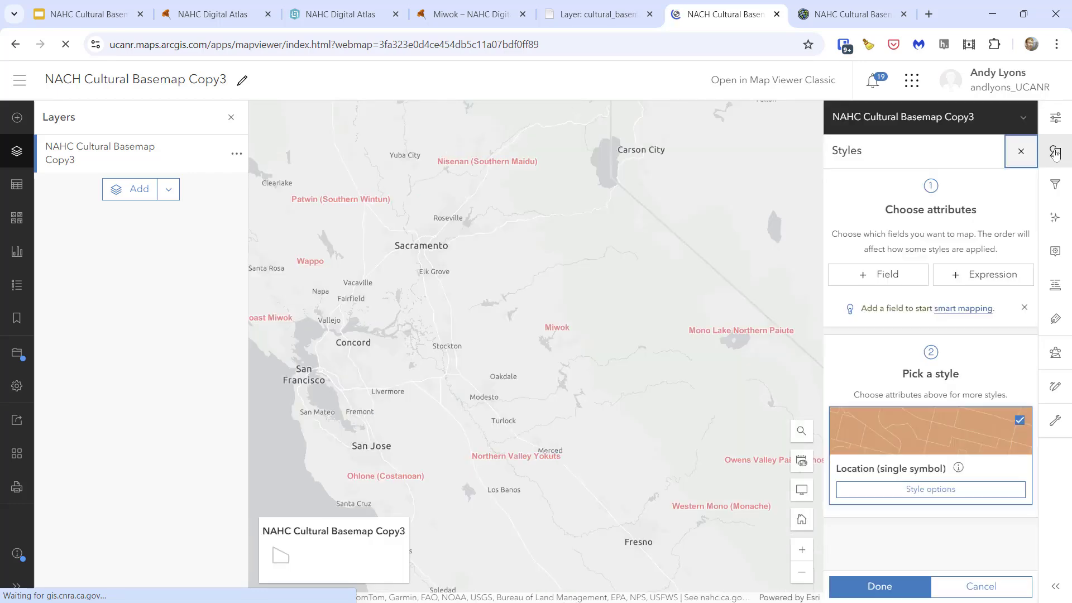
click(928, 494)
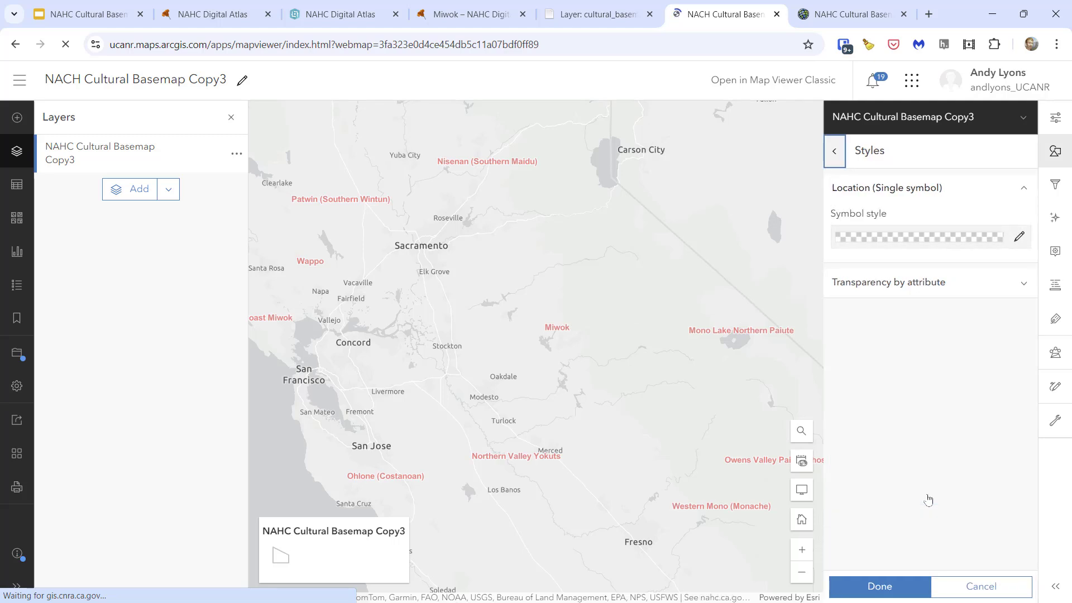
click(1020, 236)
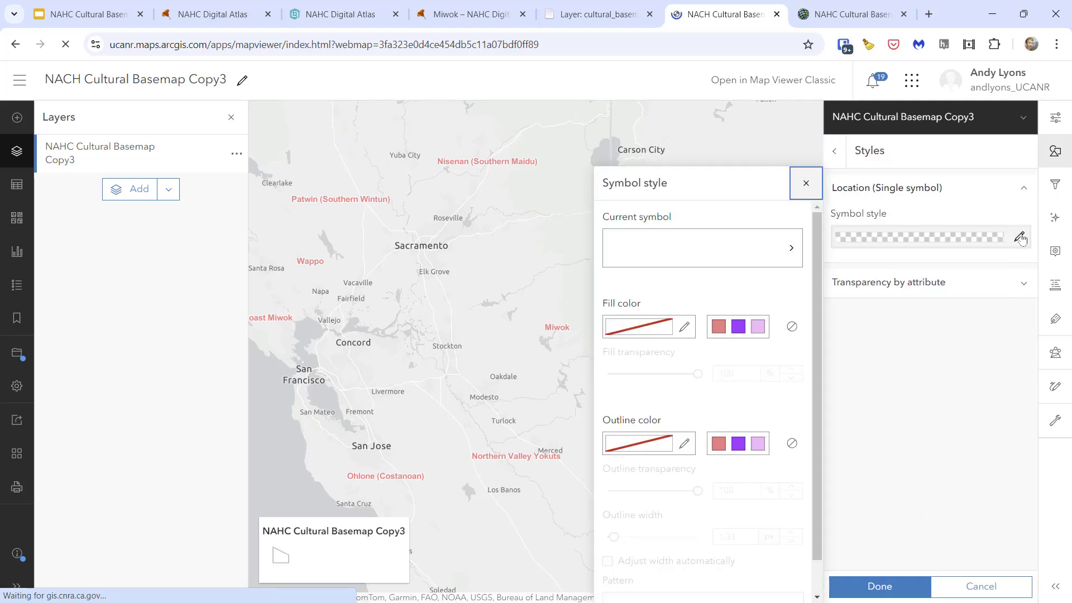
click(758, 326)
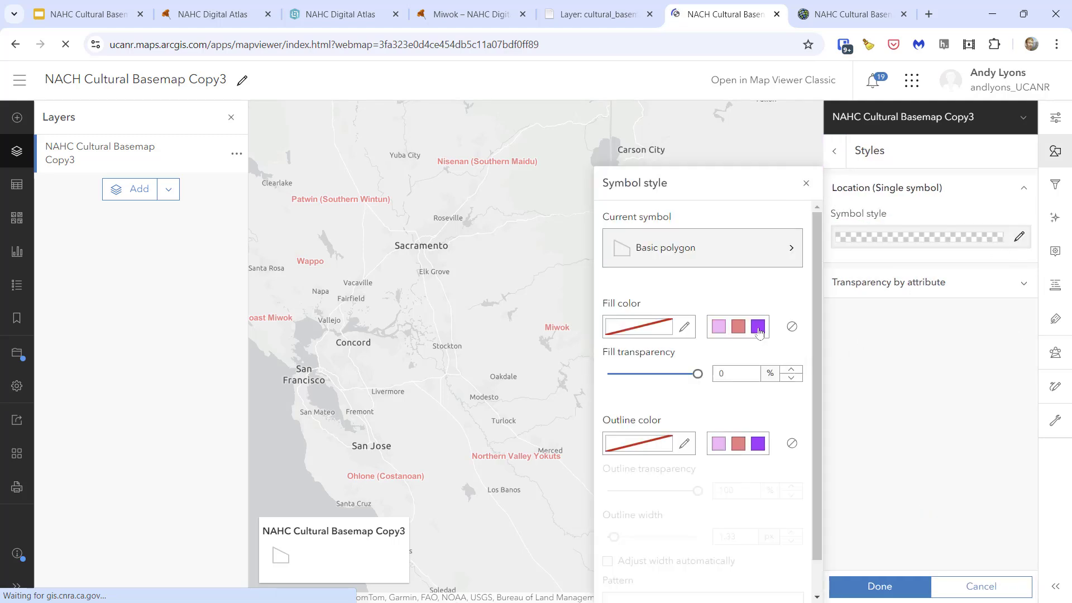
click(757, 443)
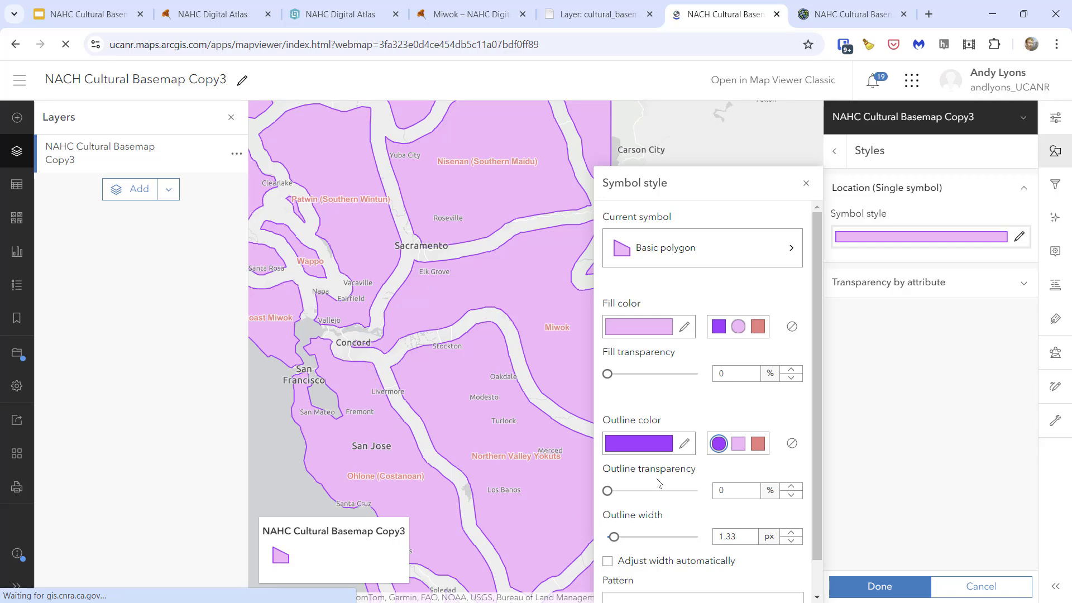
- Set the territory polygons' fill and outline back to no color and finish the symbol styling
click(791, 443)
click(791, 326)
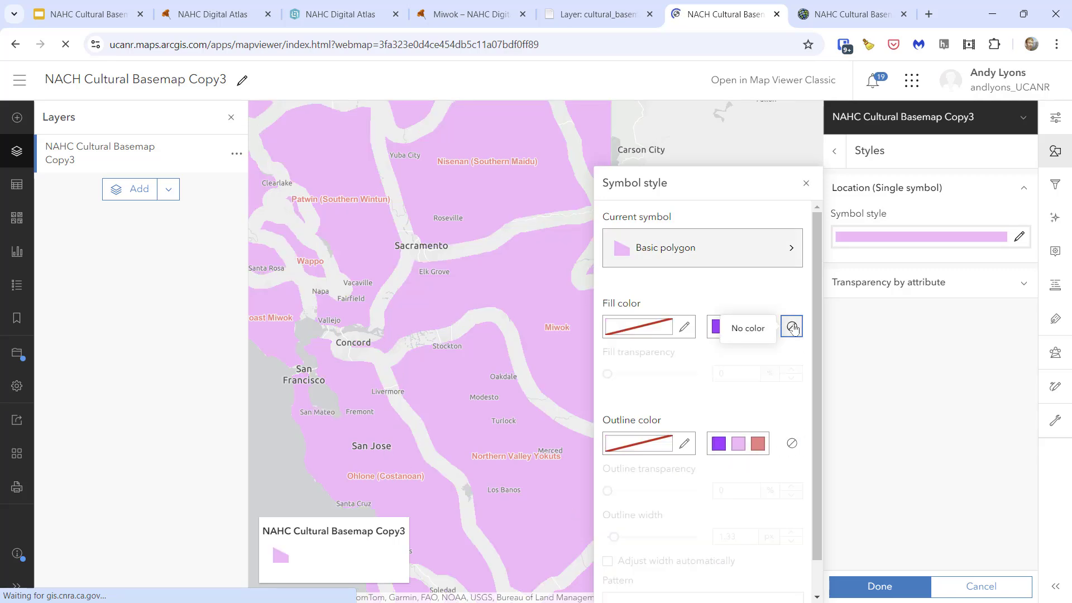
click(869, 585)
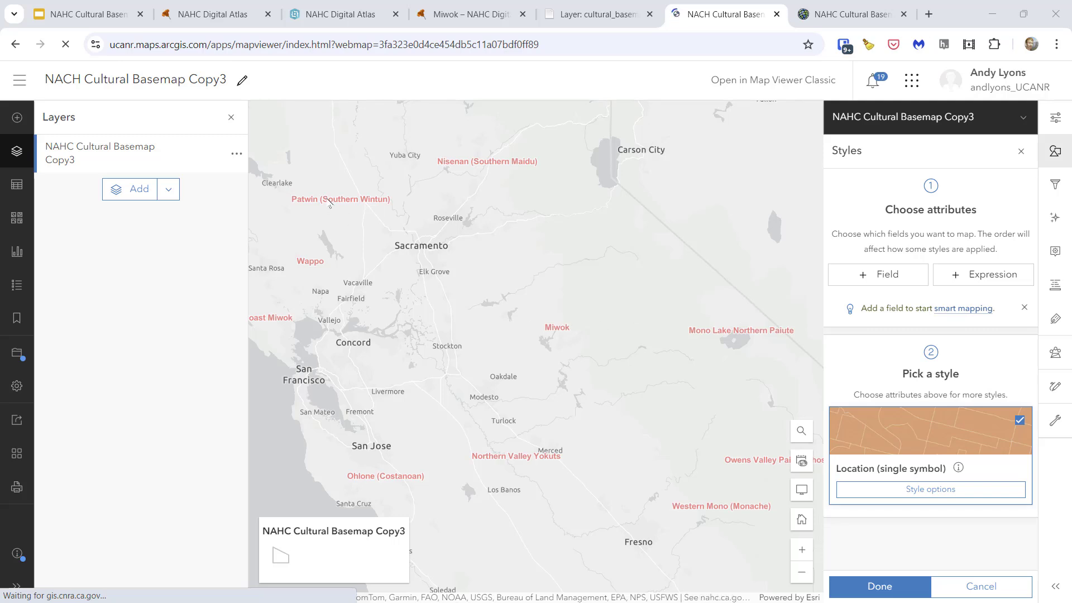
- Open the pop-up of the Patwin (Southern Wintun) territory and review its listed attributes
click(330, 203)
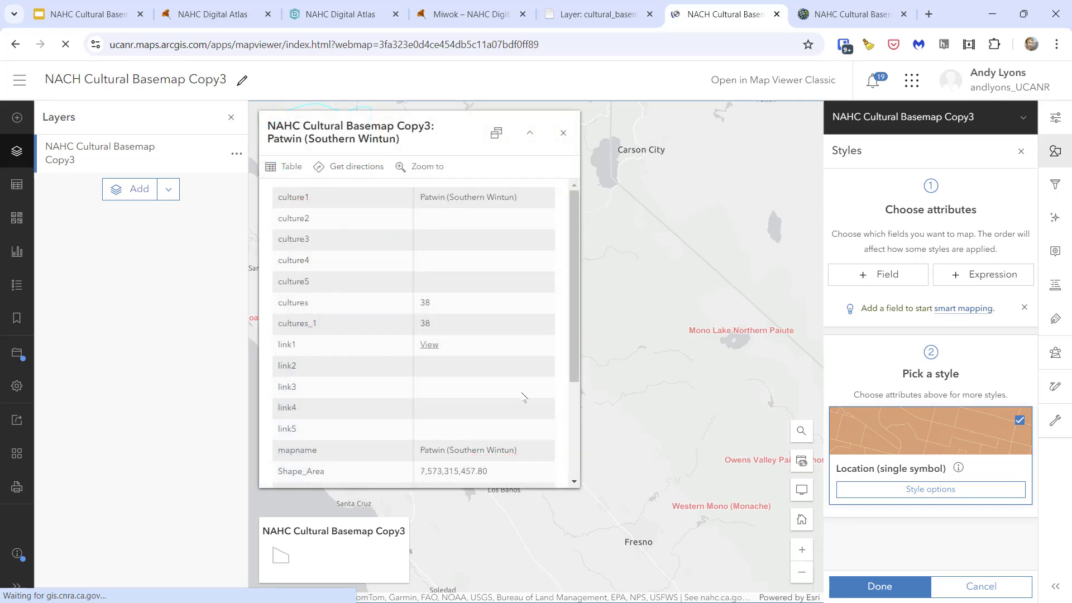
scroll(415, 351, down, 3)
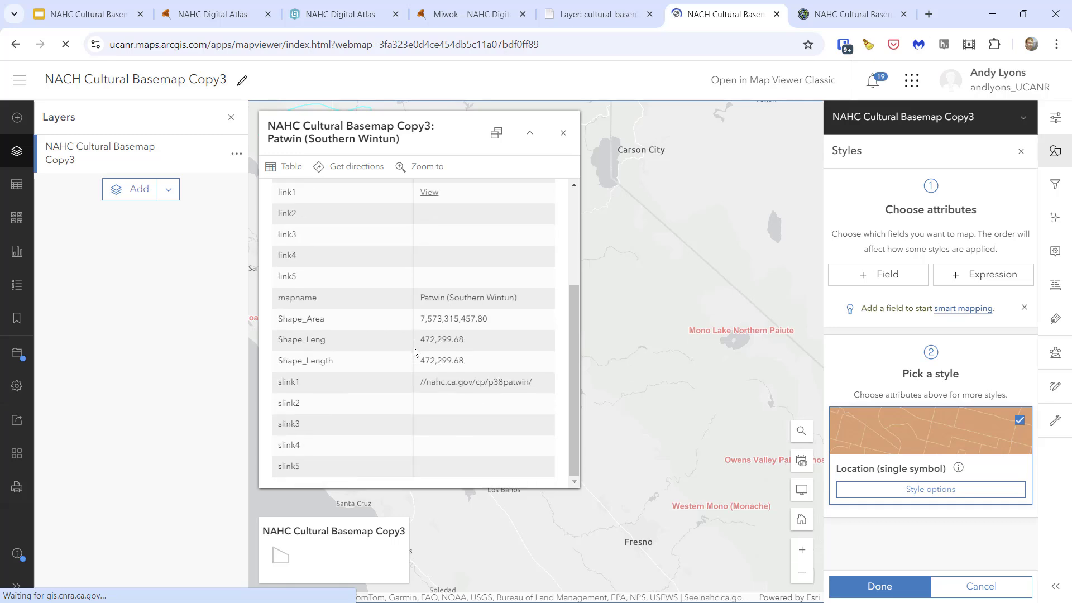
scroll(416, 352, up, 3)
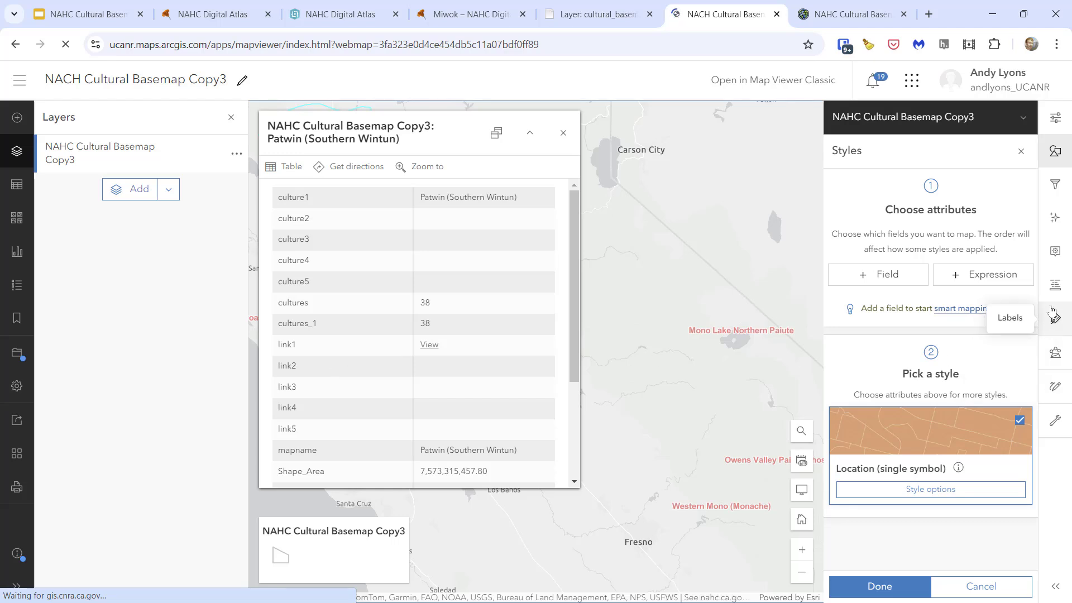
- Change the layer's pop-up title to "Cultural Area: {mapname}"
click(1054, 254)
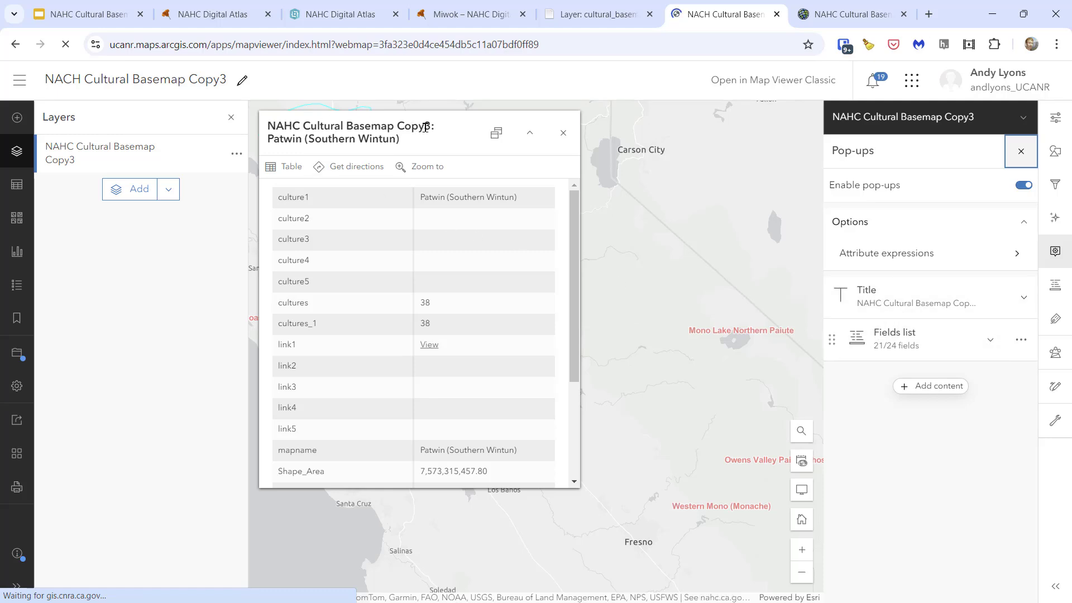
drag(268, 138, 405, 146)
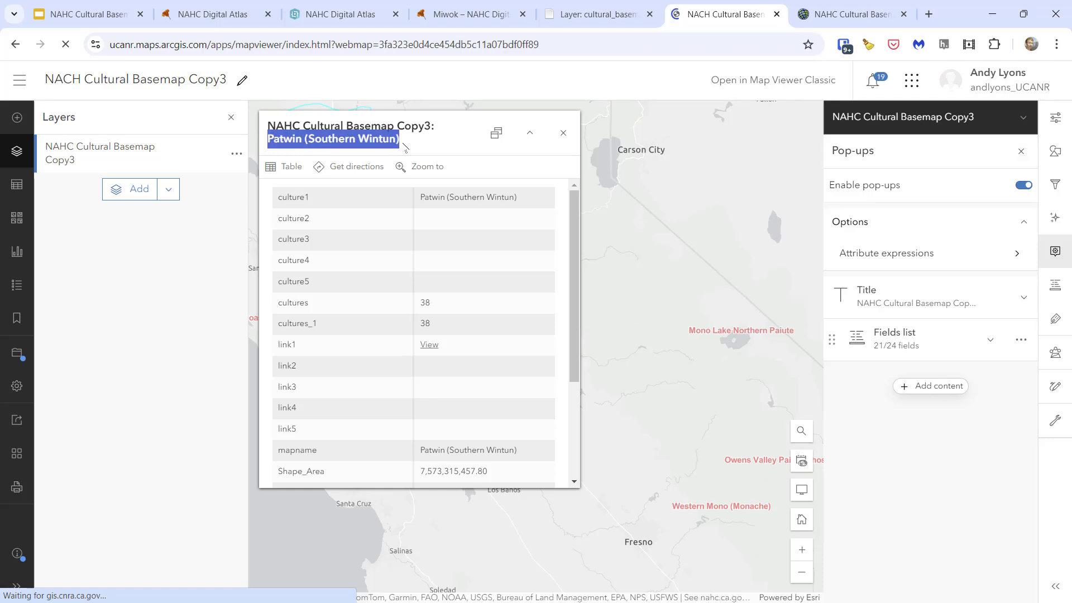
click(1012, 302)
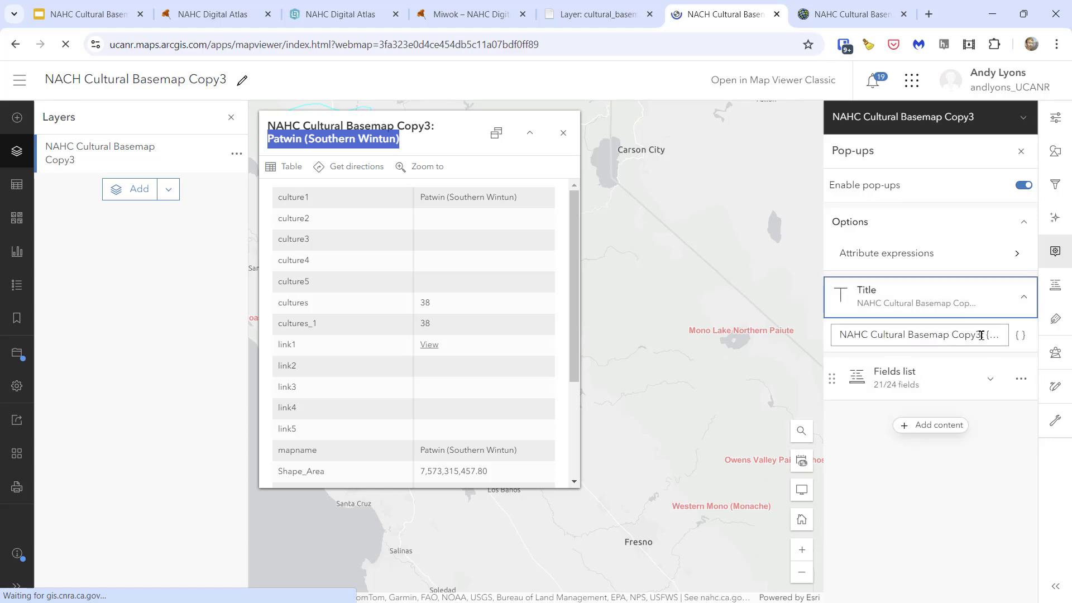
drag(980, 335, 673, 331)
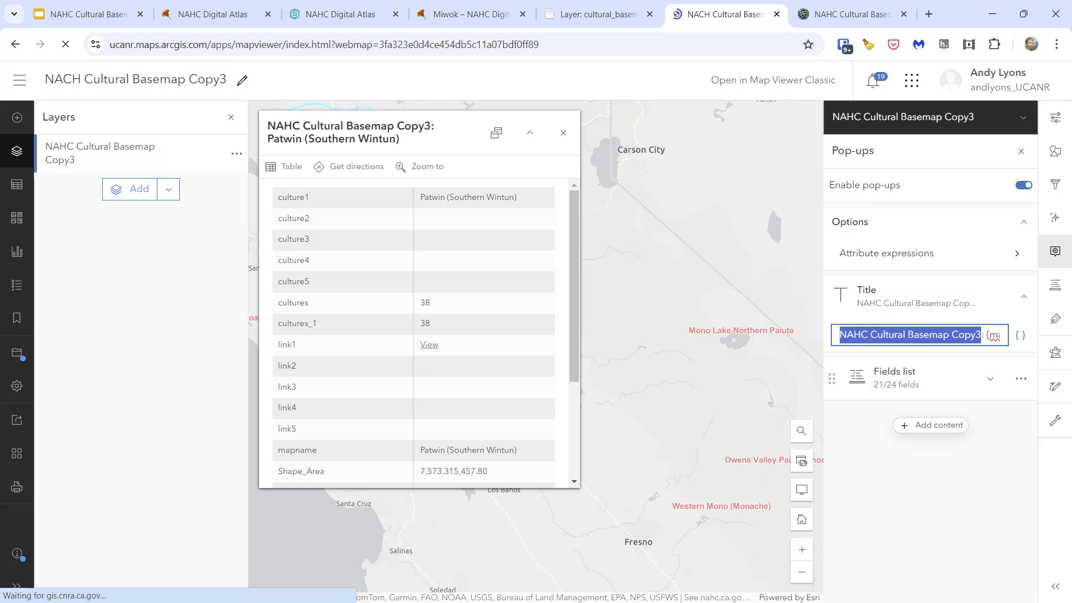
key(Home)
key(ctrl+shift+Right)
key(Delete)
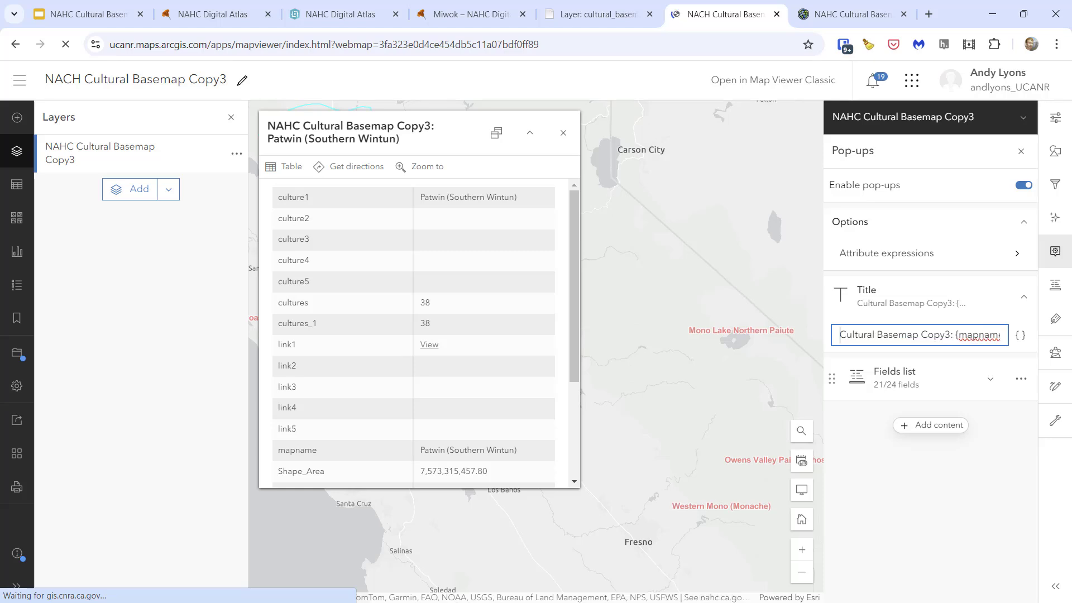
key(ctrl+shift+Right)
key(ctrl+shift+Right)
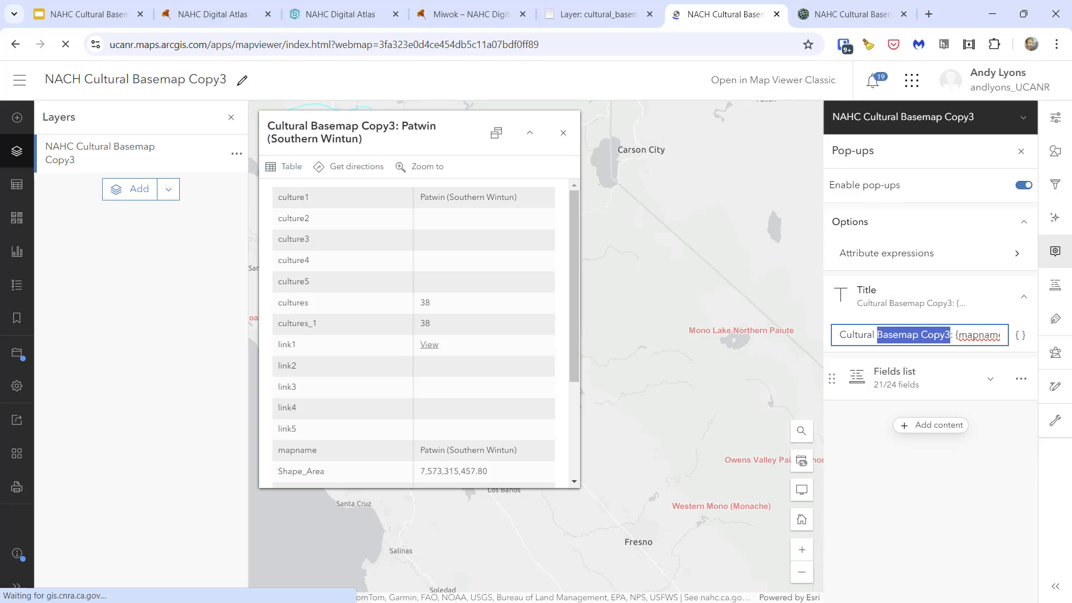
text(Area)
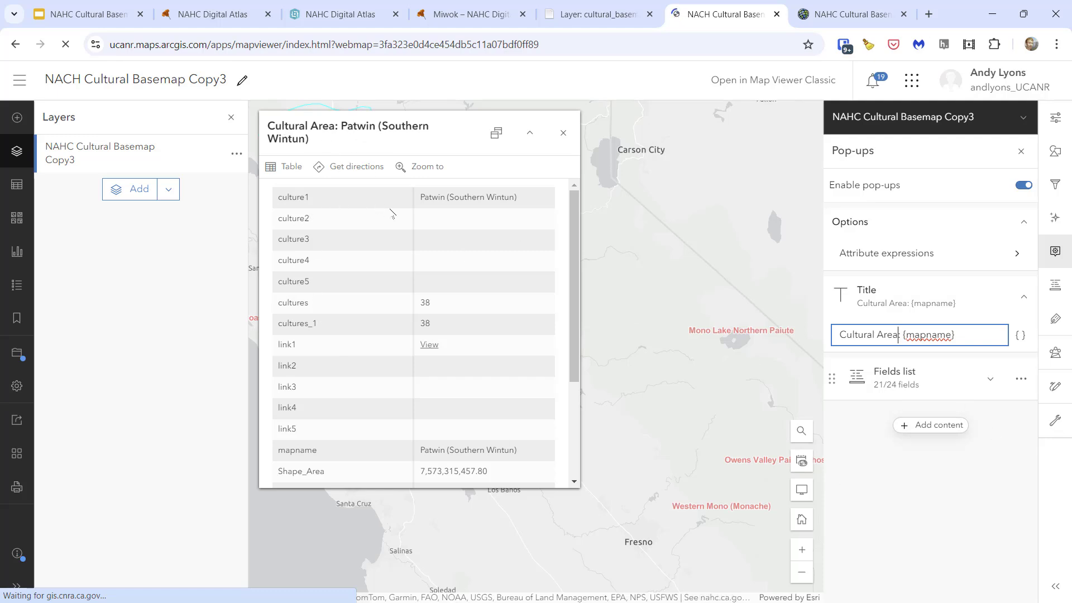
- Review the attributes listed in the Patwin pop-up and delete the fields list from the layer's pop-up content
scroll(404, 331, down, 1)
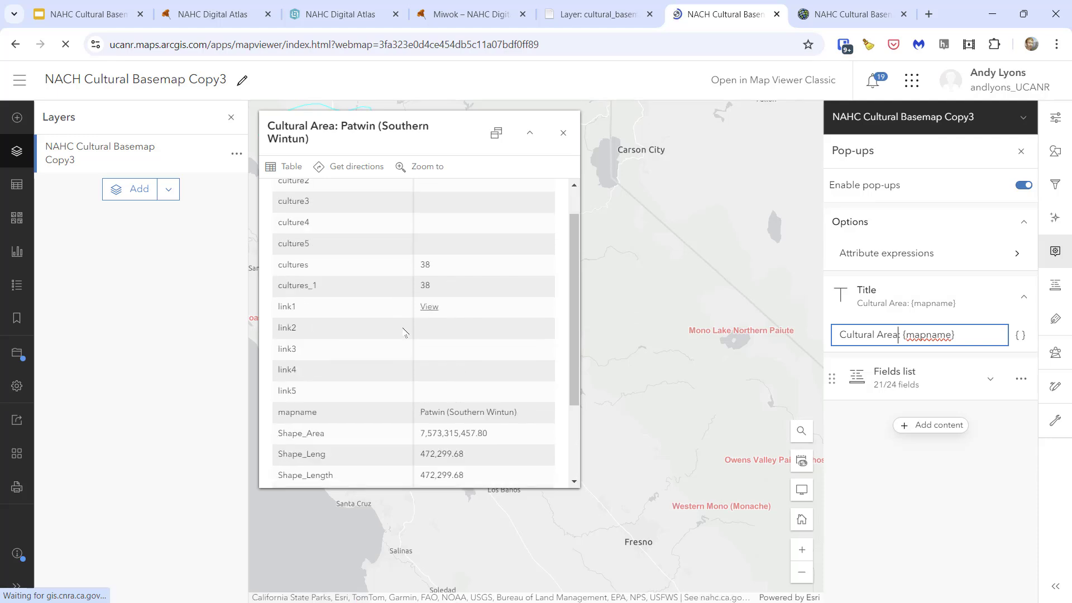
scroll(405, 332, up, 1)
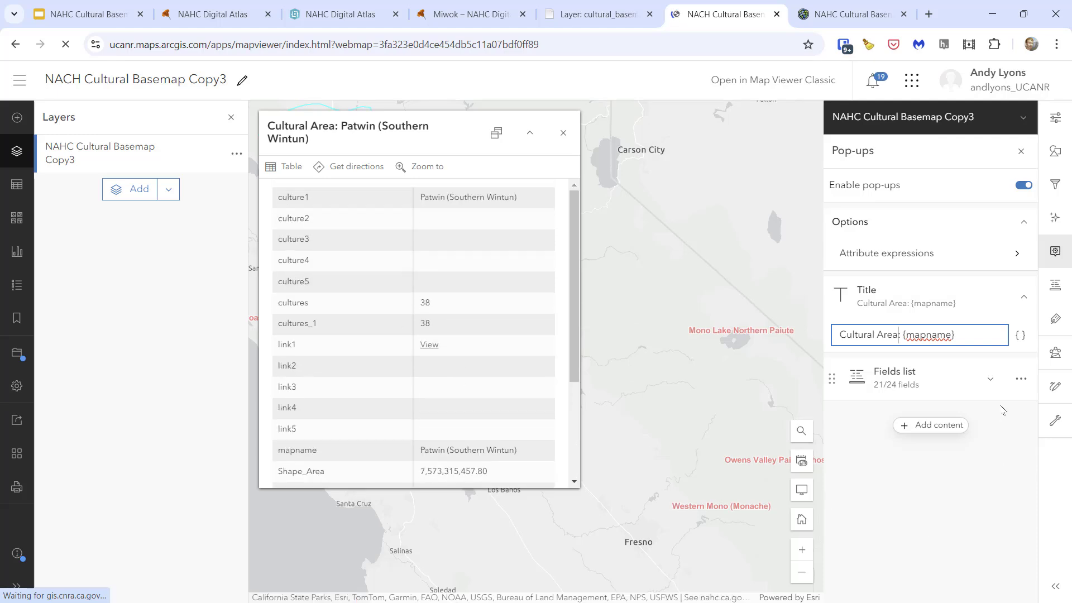
click(1020, 381)
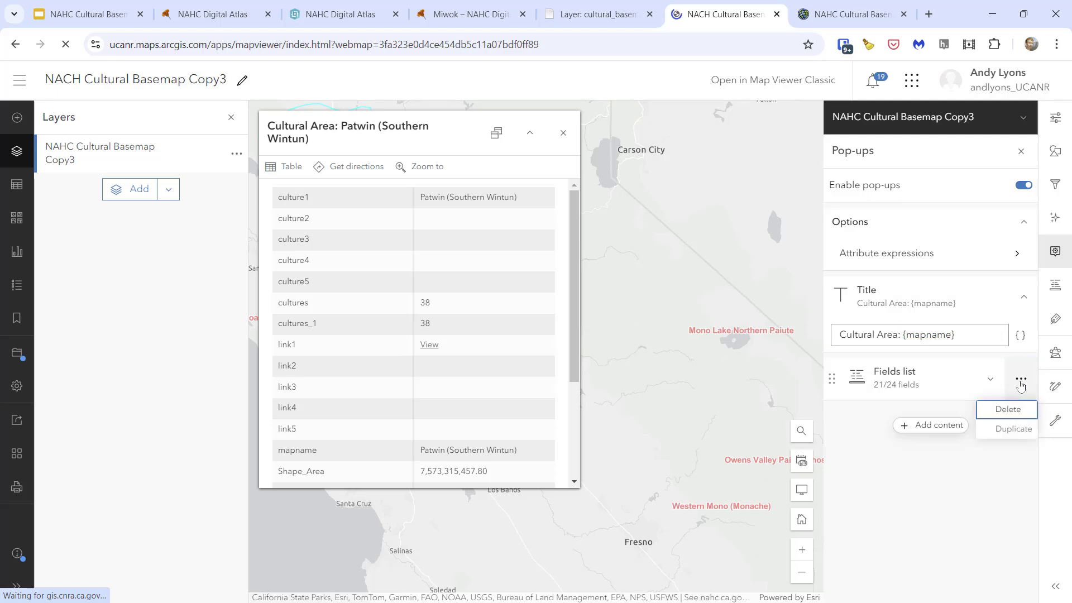
click(1008, 410)
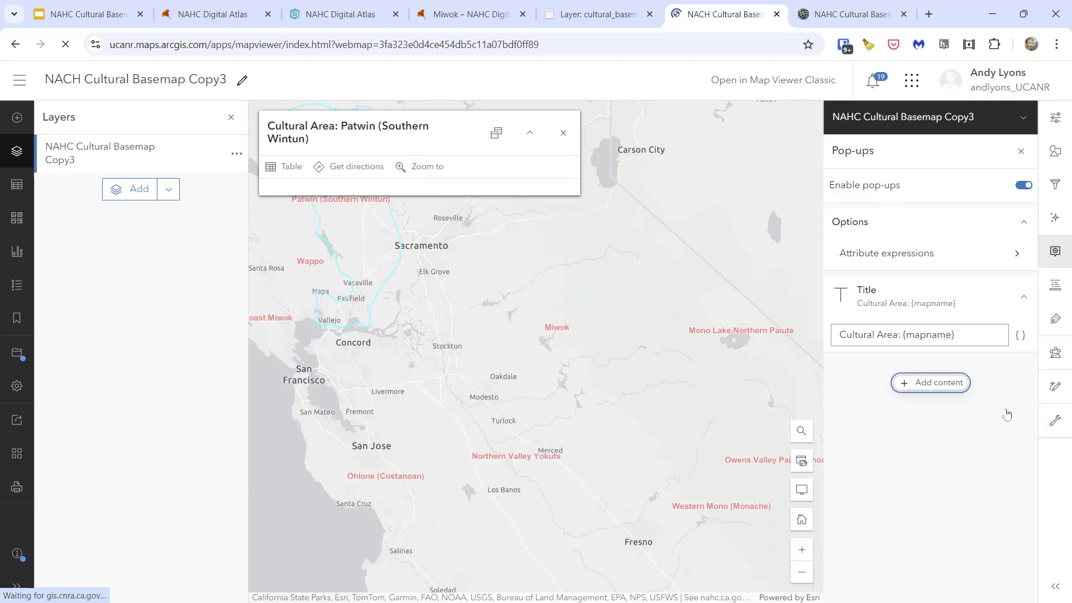
- Add a text element to the layer's pop-up content and insert the {mapname} field in it
click(904, 389)
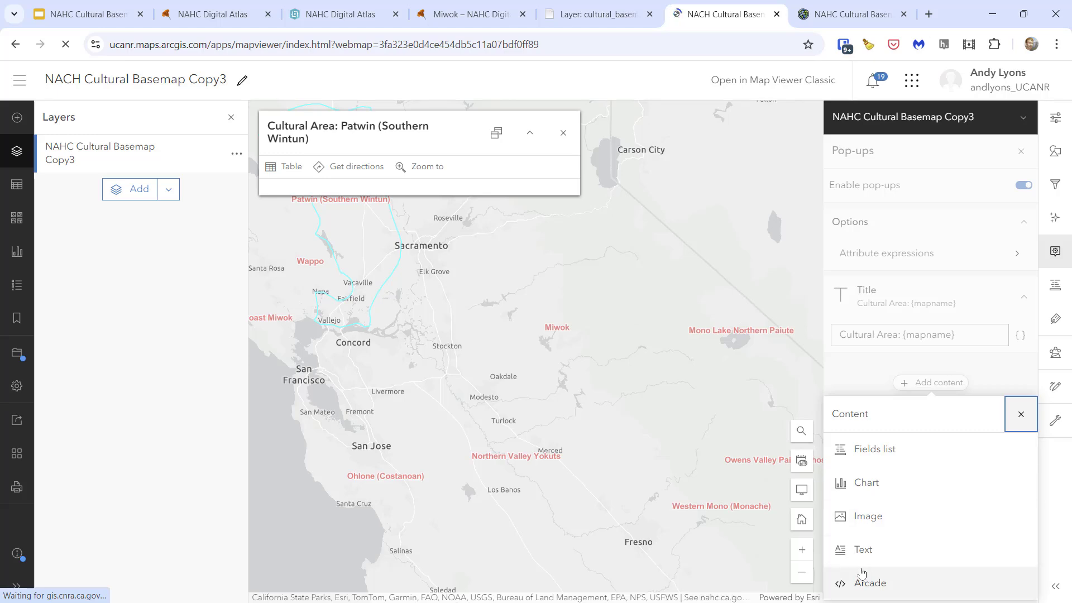
click(863, 550)
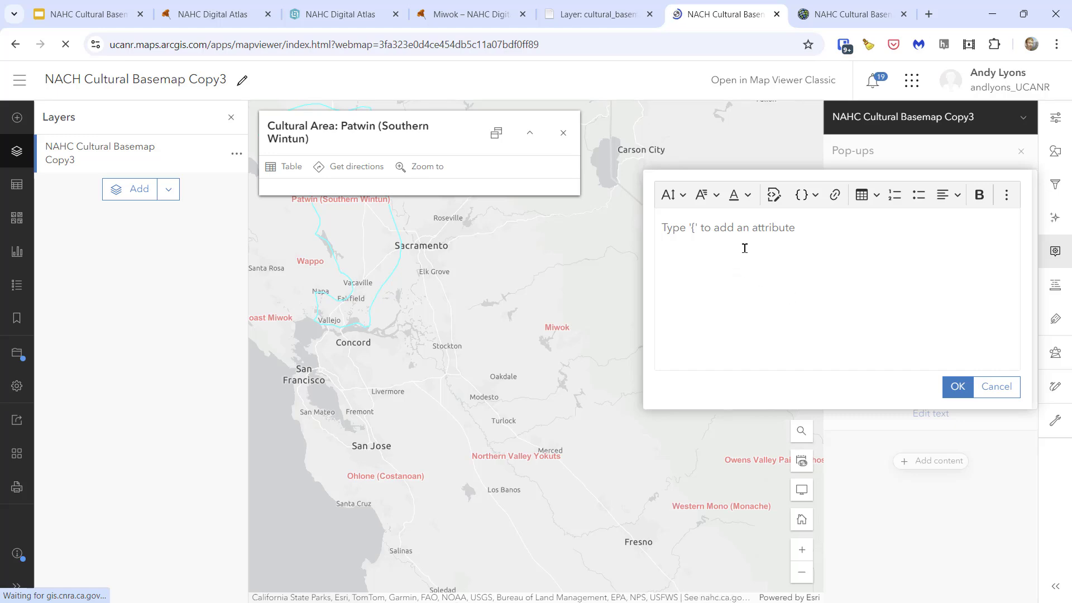
click(663, 228)
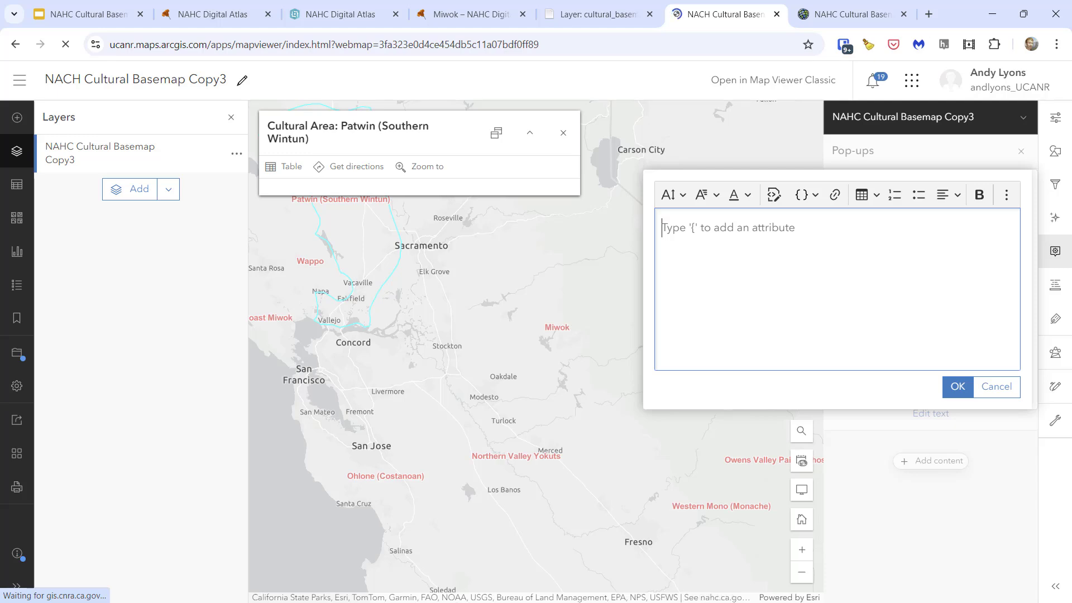
text({)
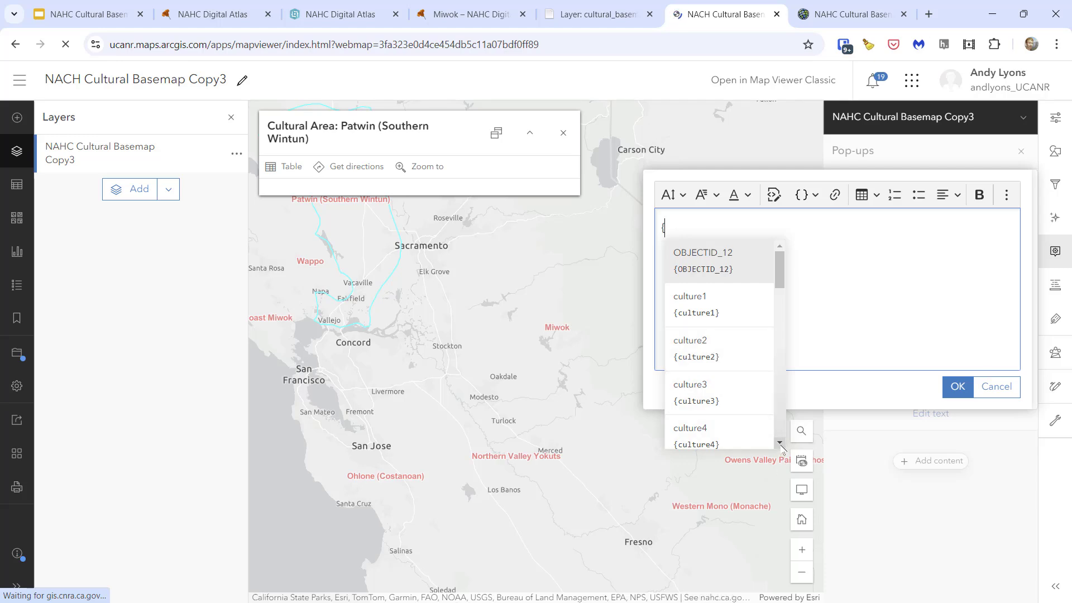
scroll(781, 444, down, 3)
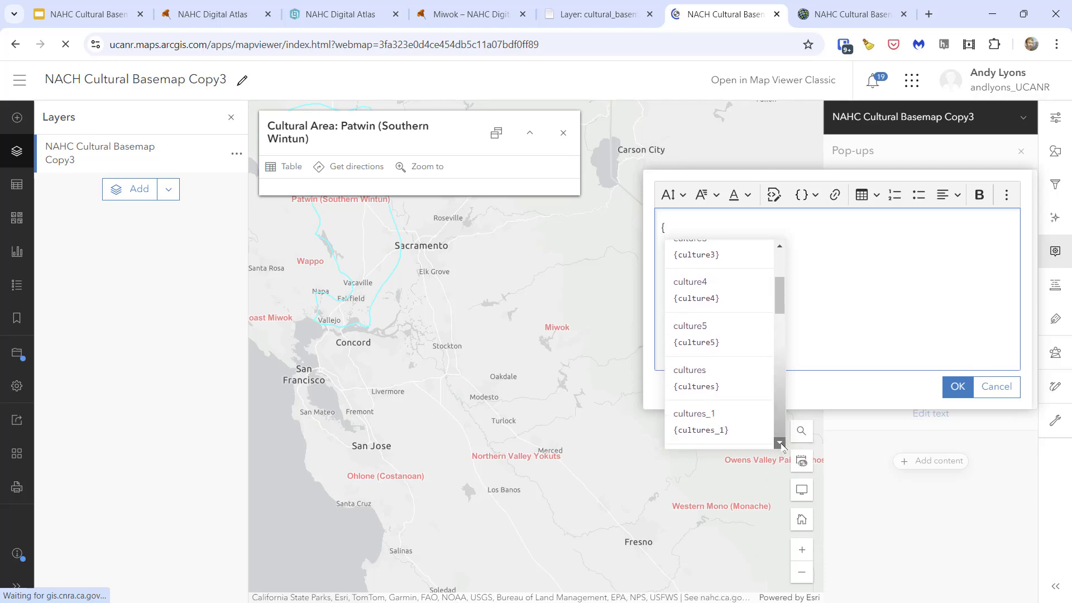
scroll(781, 444, down, 5)
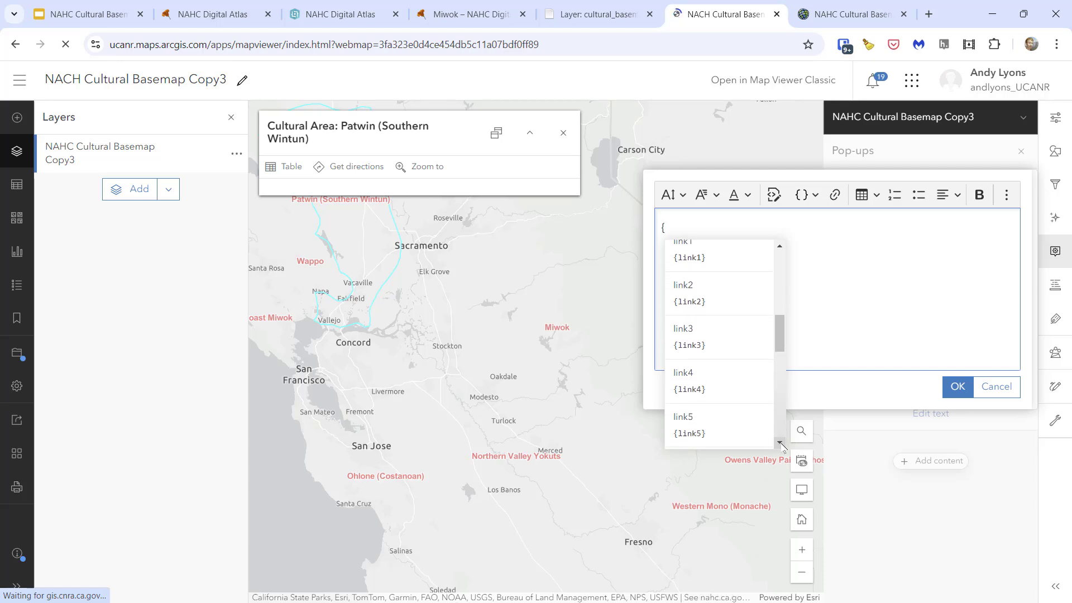
scroll(781, 444, down, 3)
click(692, 391)
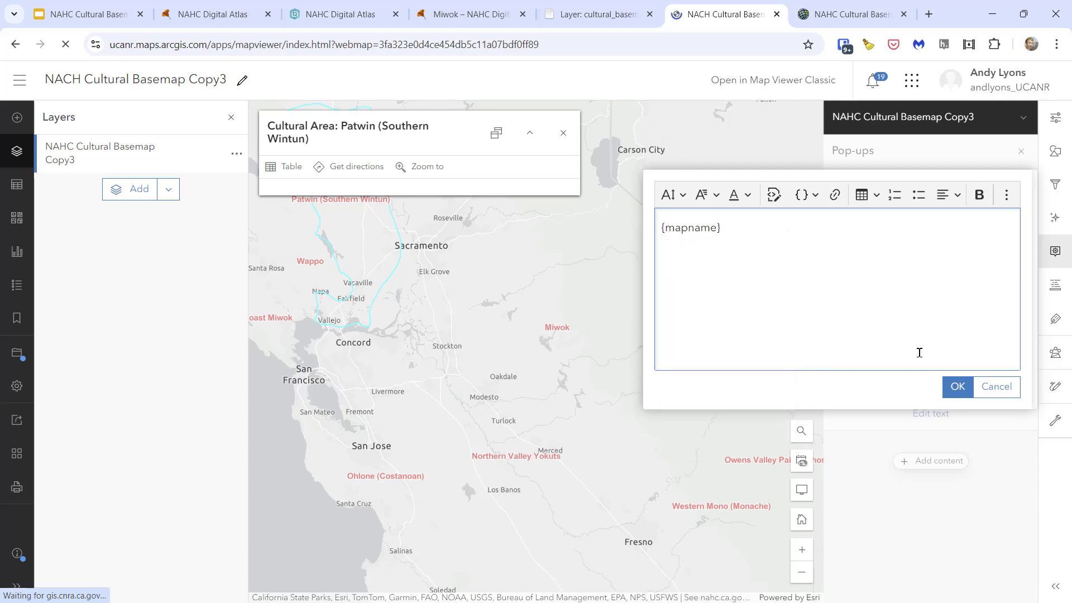
- Start a new line below {mapname} in the pop-up text and make the {mapname} placeholder bold
key(Return)
key(Up)
key(shift+End)
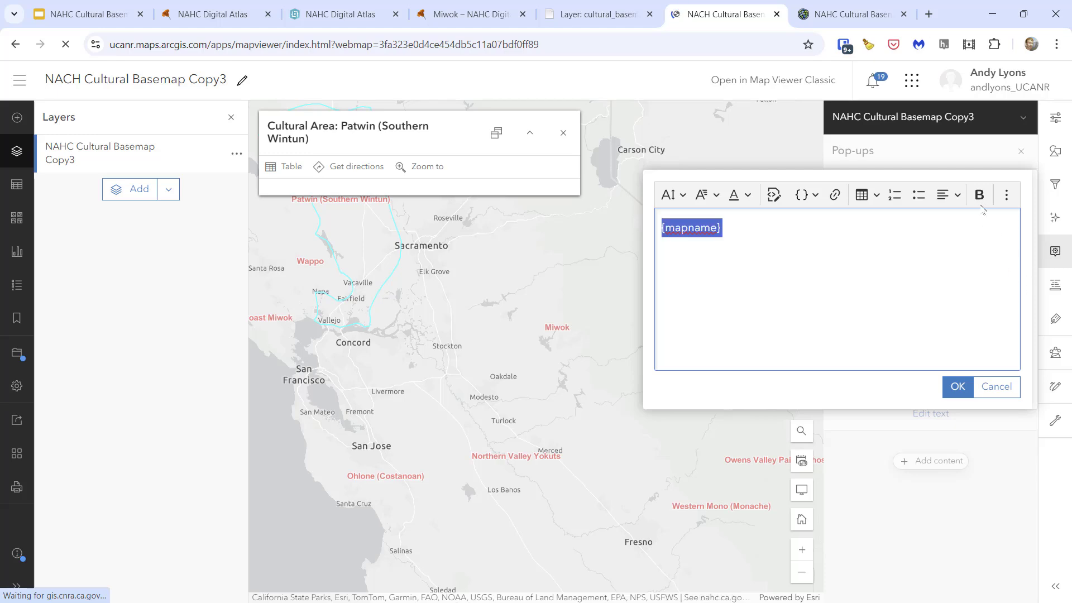
- Add the line "More info: {link1}" below {mapname}, using the link1 field, and accept the pop-up text
click(842, 262)
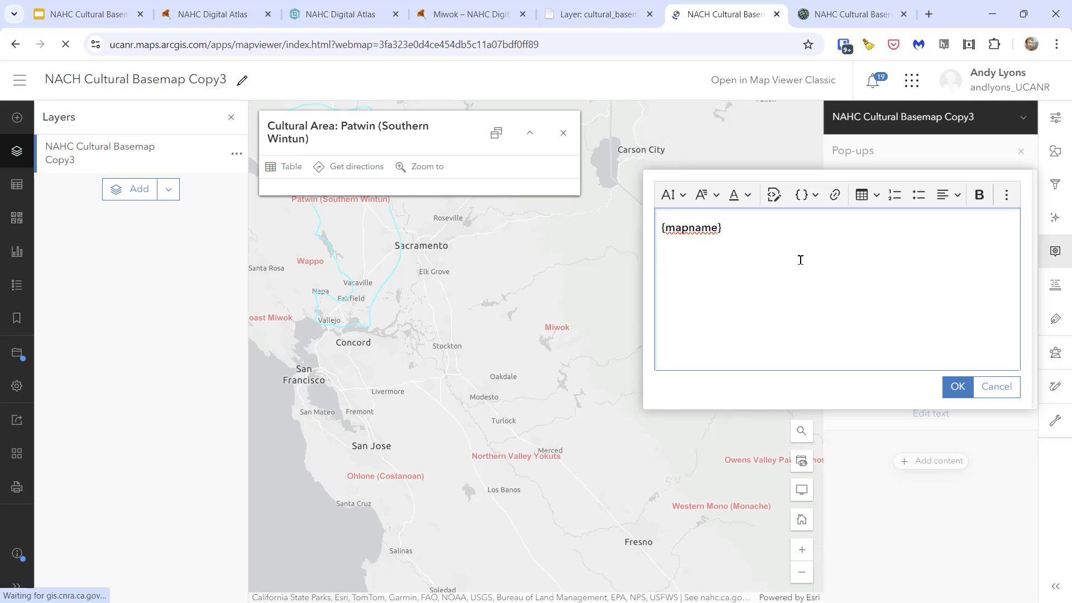
text(More info:)
click(816, 195)
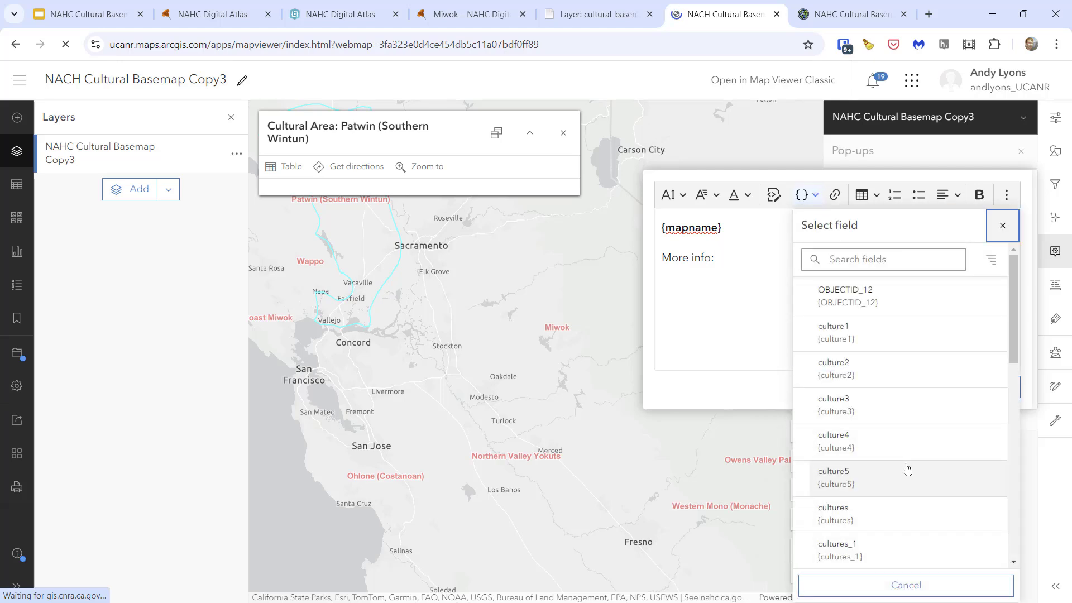
scroll(907, 466, down, 4)
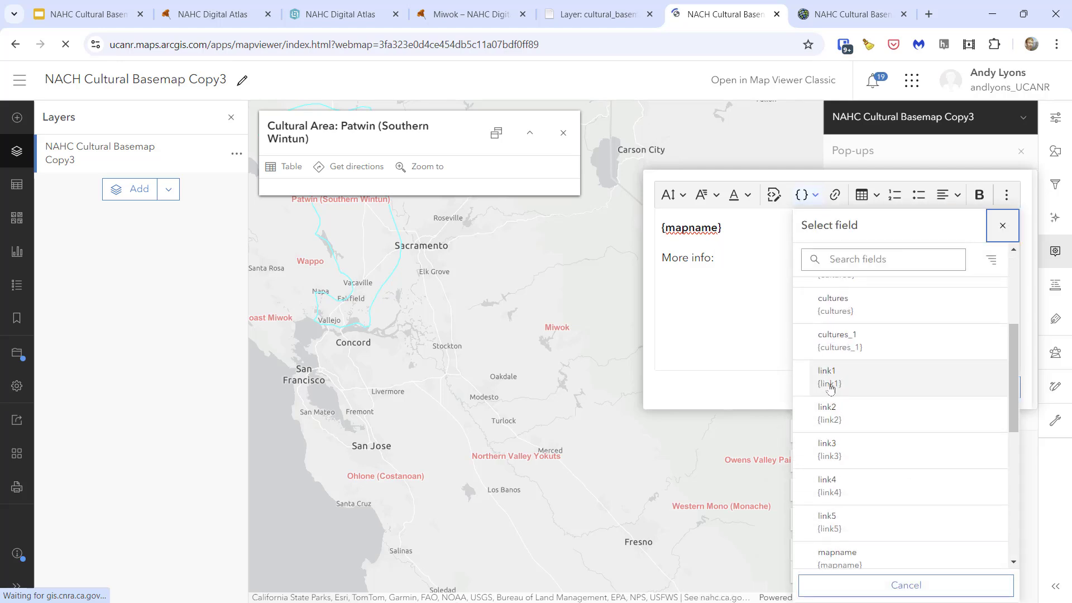
click(826, 384)
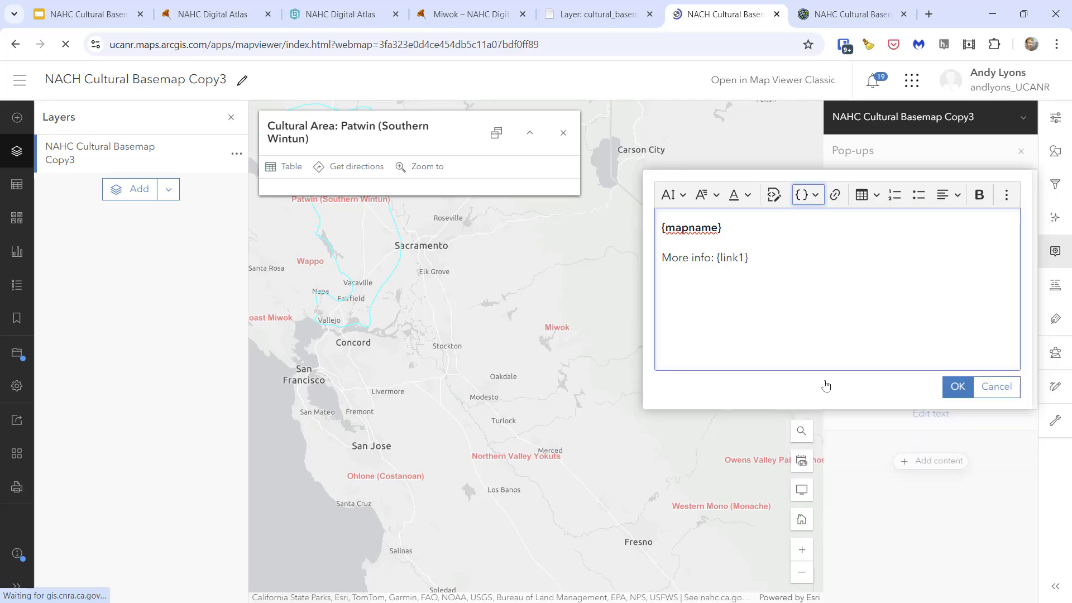
click(956, 386)
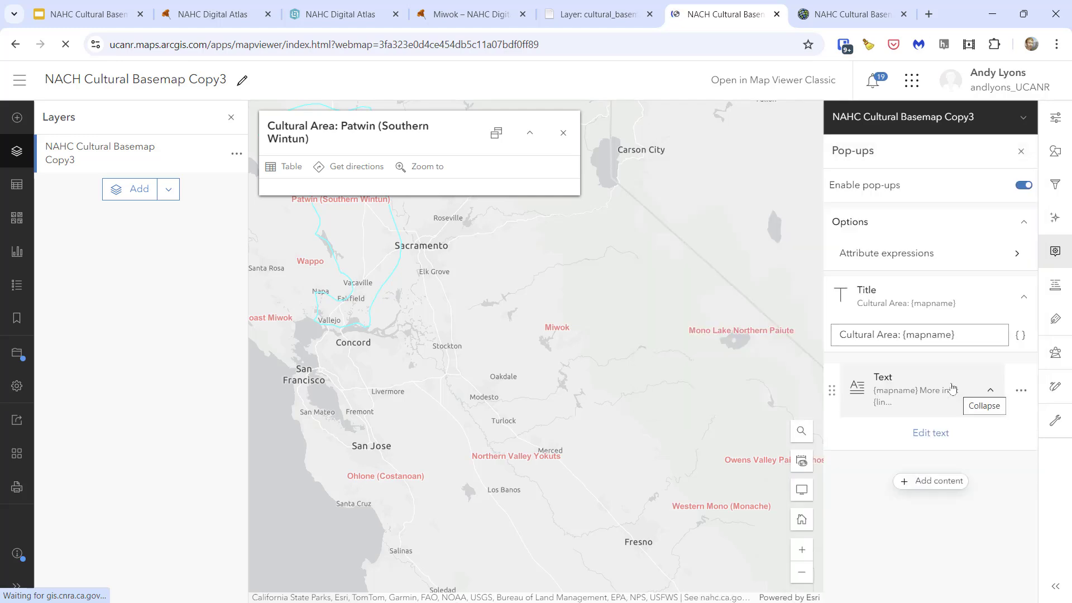
- Open the pop-up of the Miwok territory and check the web address on its "More info" line
click(561, 333)
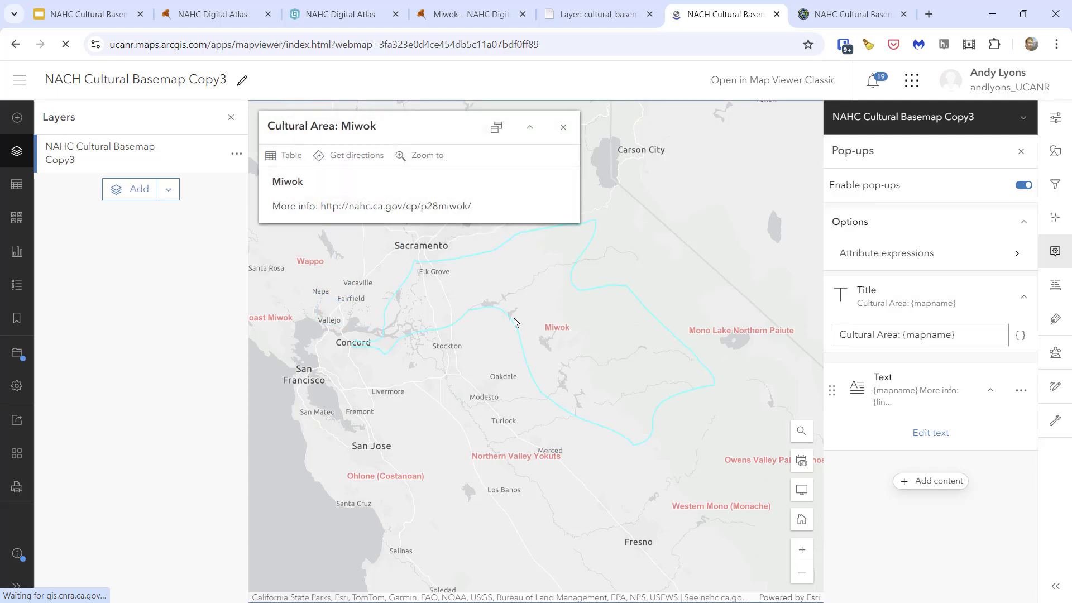
drag(321, 206, 491, 208)
click(301, 206)
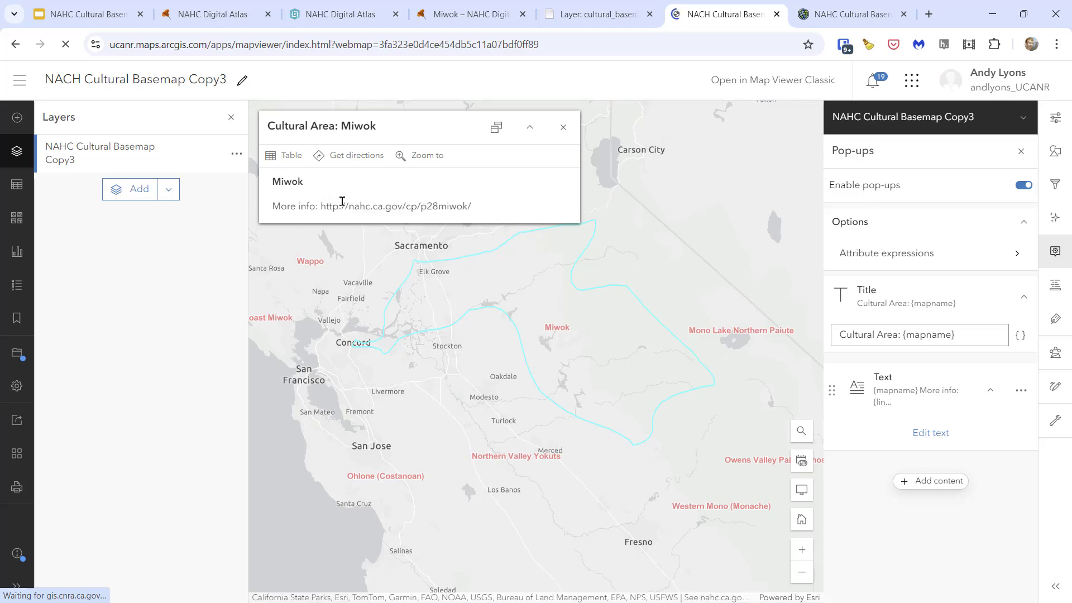
drag(321, 206, 494, 205)
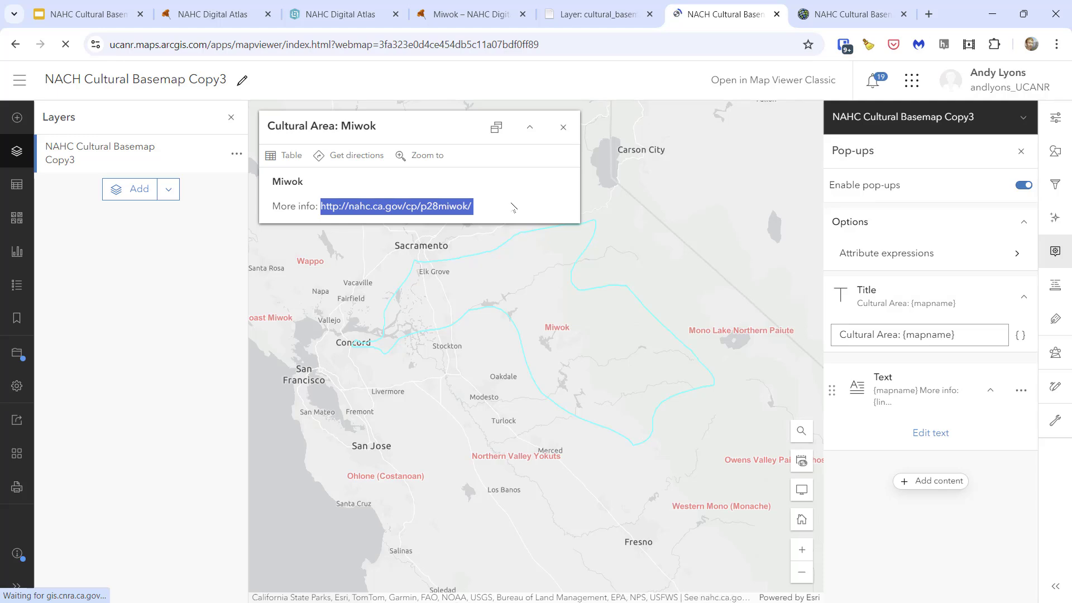
- Hyperlink the {link1} placeholder in the pop-up text with {link1} as its link URL and accept the text
click(924, 435)
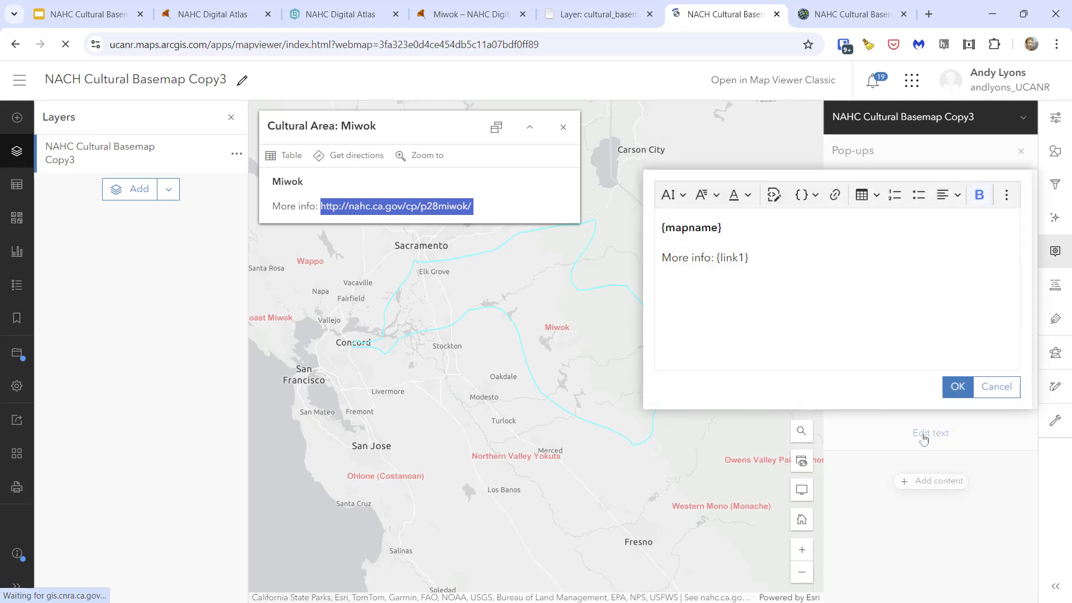
drag(717, 256, 752, 256)
key(ctrl+c)
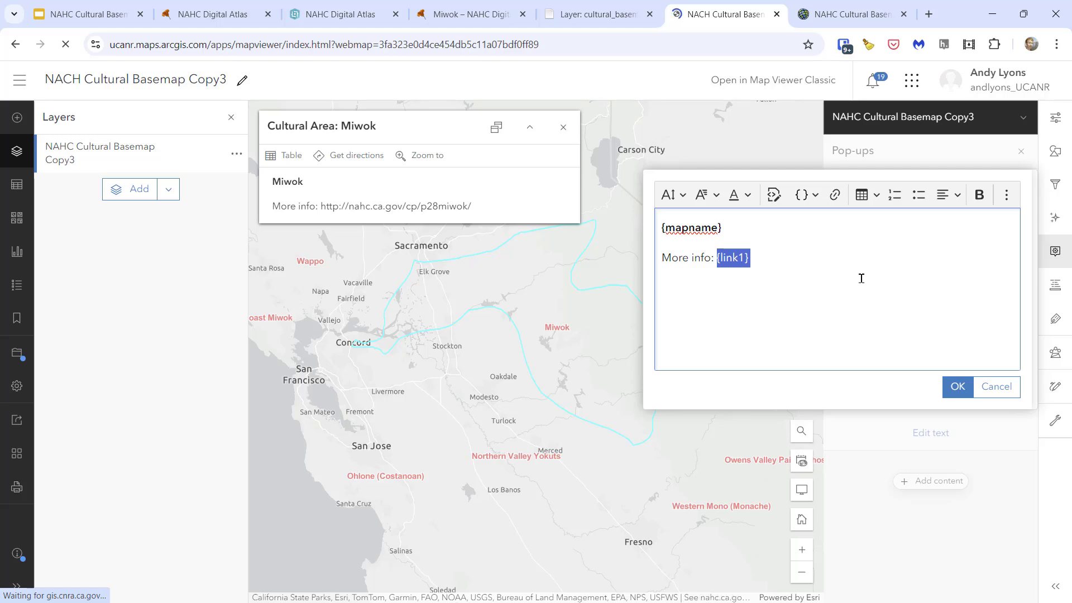
click(836, 195)
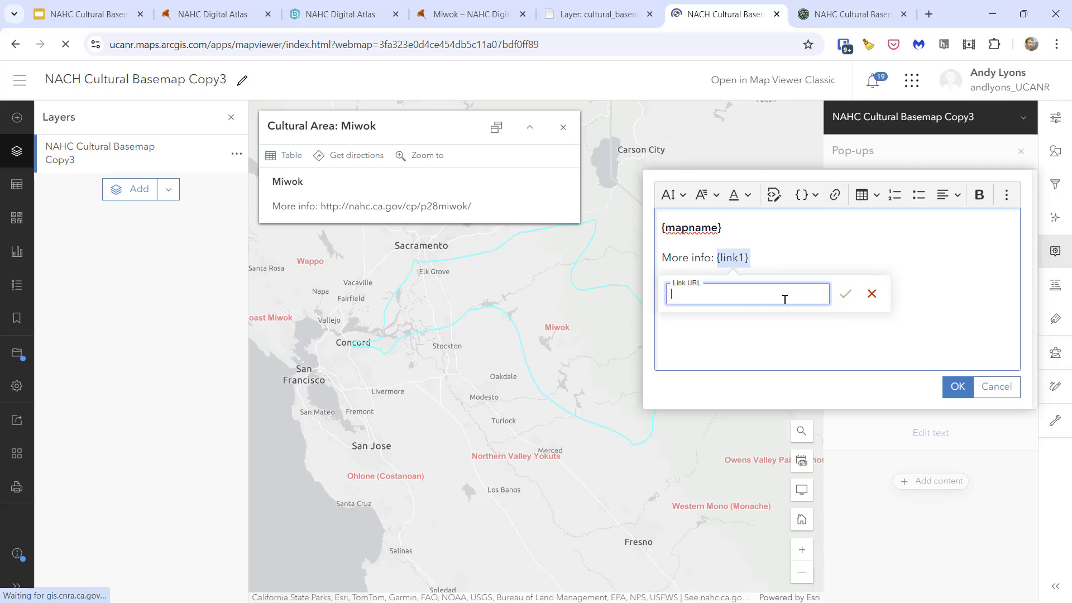
key(ctrl+v)
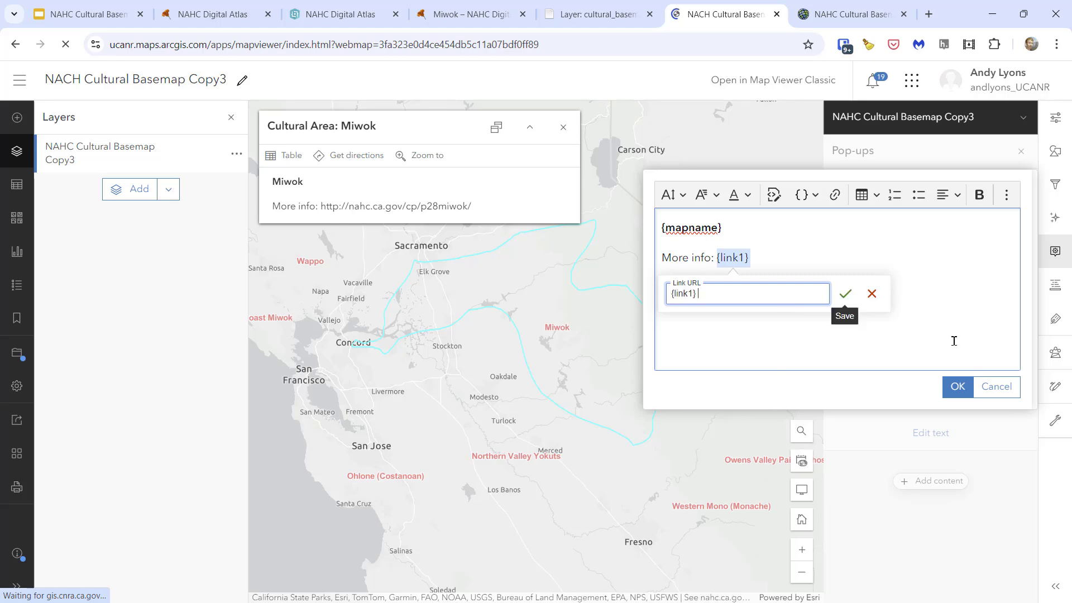
click(846, 294)
click(957, 387)
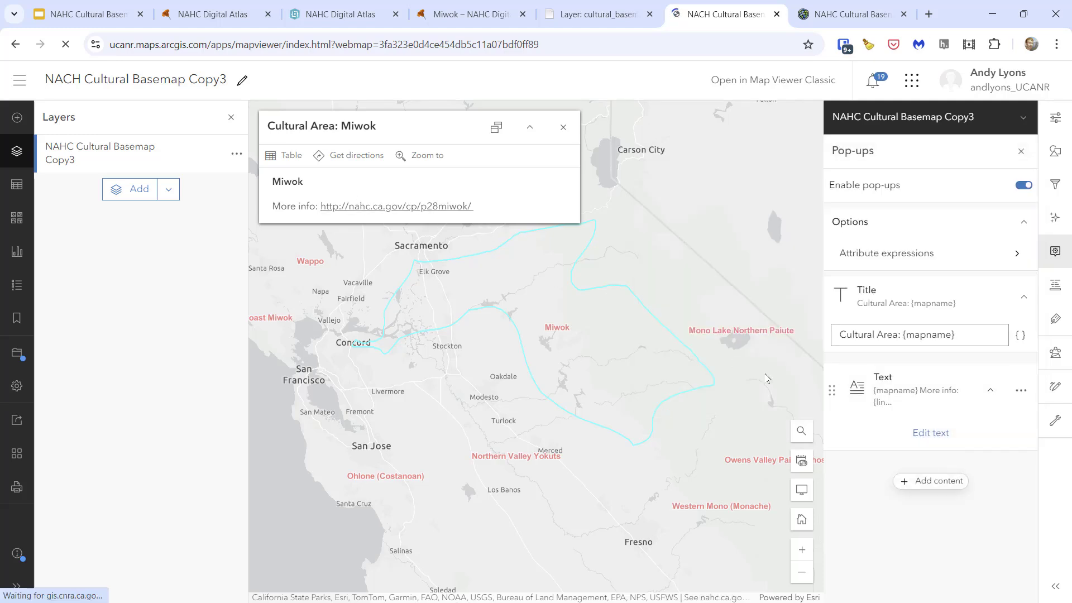
- Test the "More info" link of the Northern Valley Yokuts pop-up in a new tab, return to the map and close the pop-up
click(540, 535)
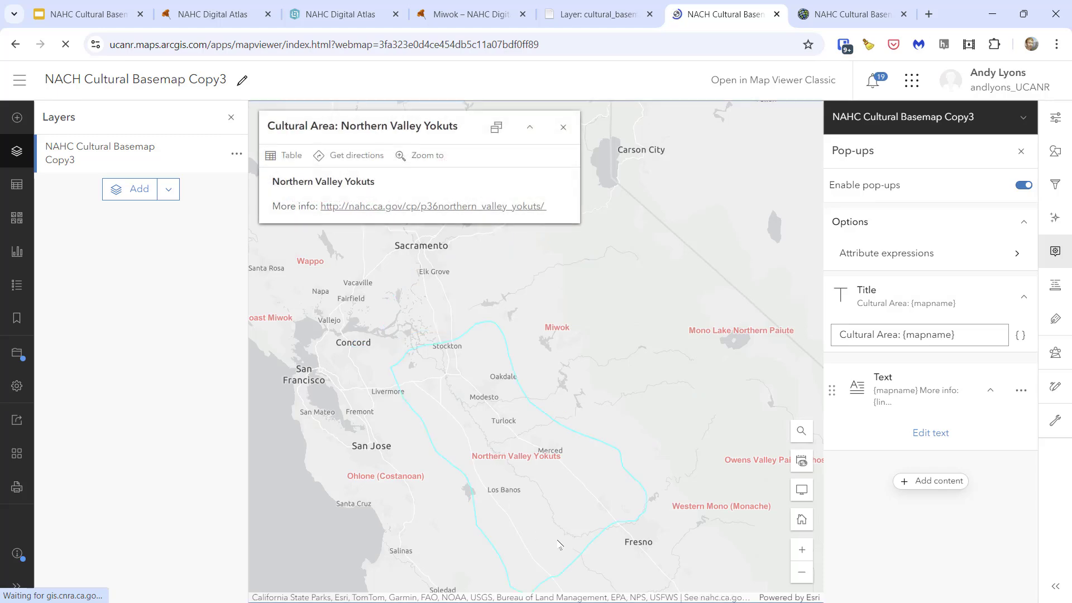
right_click(335, 210)
click(391, 219)
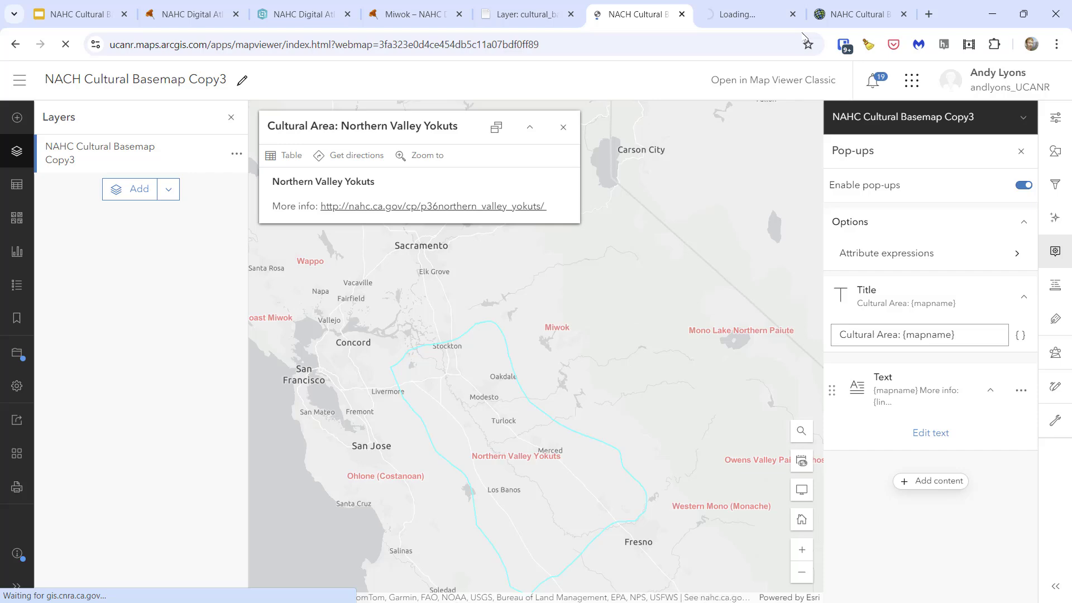
click(744, 16)
click(623, 14)
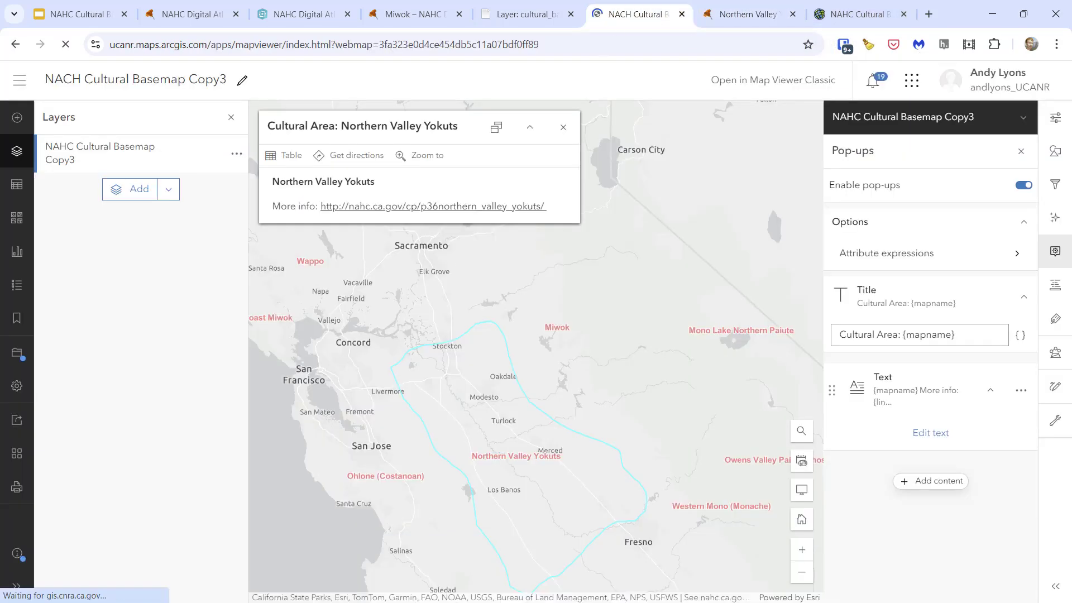
click(563, 127)
- Open the pop-up of the Lake Miwok territory north of San Francisco and follow its "More info" link
scroll(632, 296, down, 1)
drag(369, 432, 338, 497)
scroll(567, 329, up, 1)
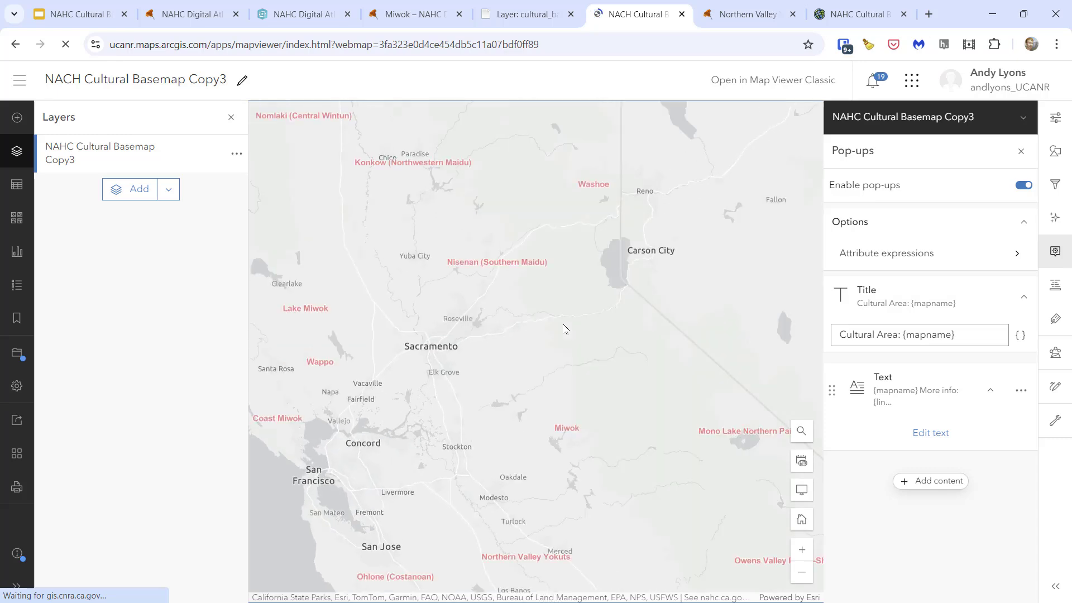
drag(537, 339, 677, 384)
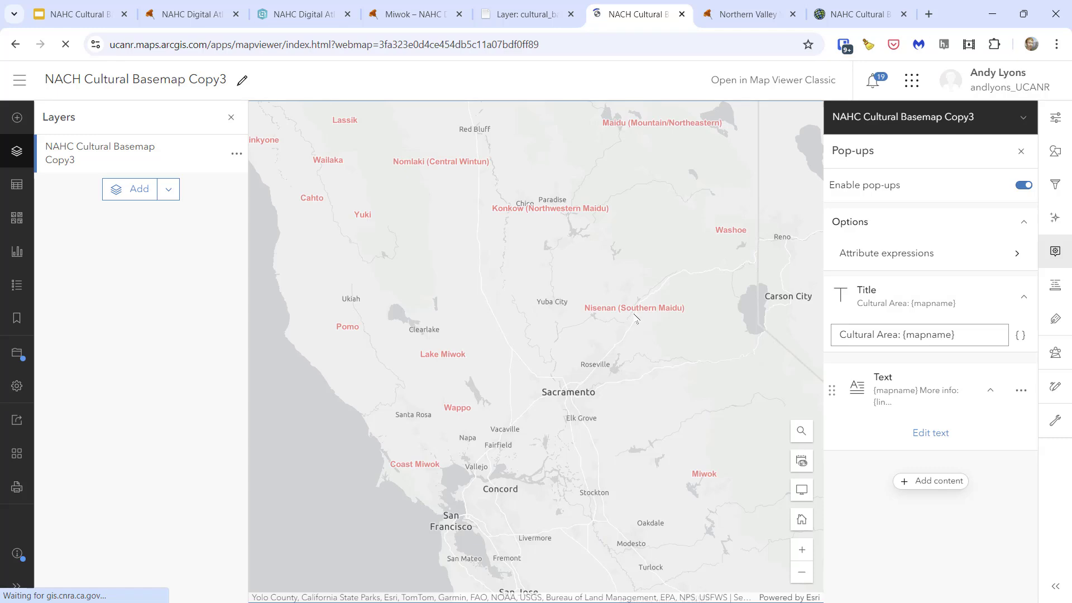
click(455, 357)
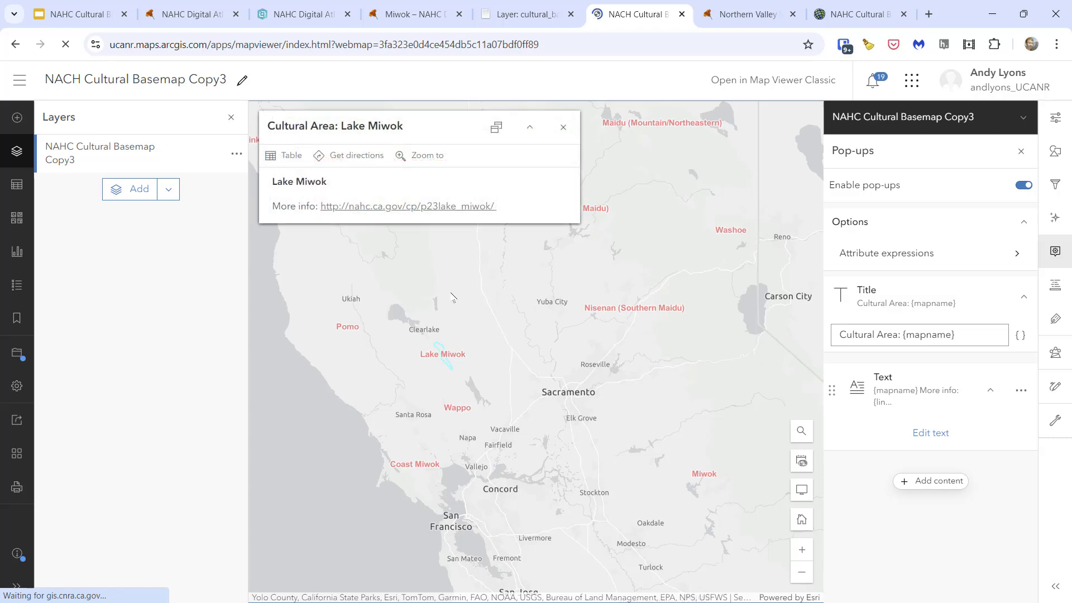
click(418, 210)
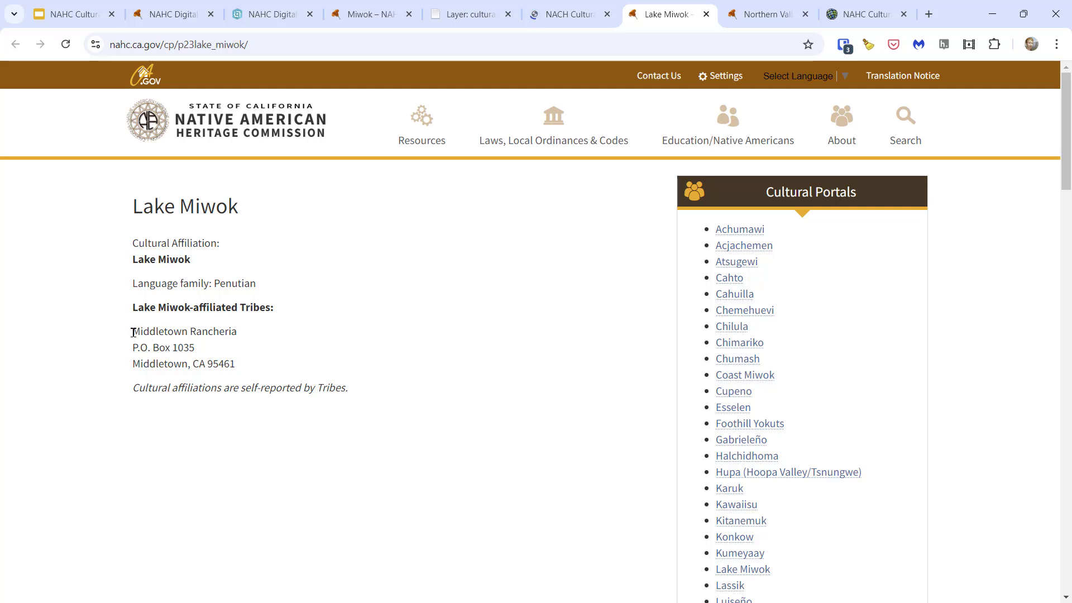
- Review the affiliated tribes listed on the Lake Miwok page, return to the web map and close the pop-up
drag(131, 333, 258, 373)
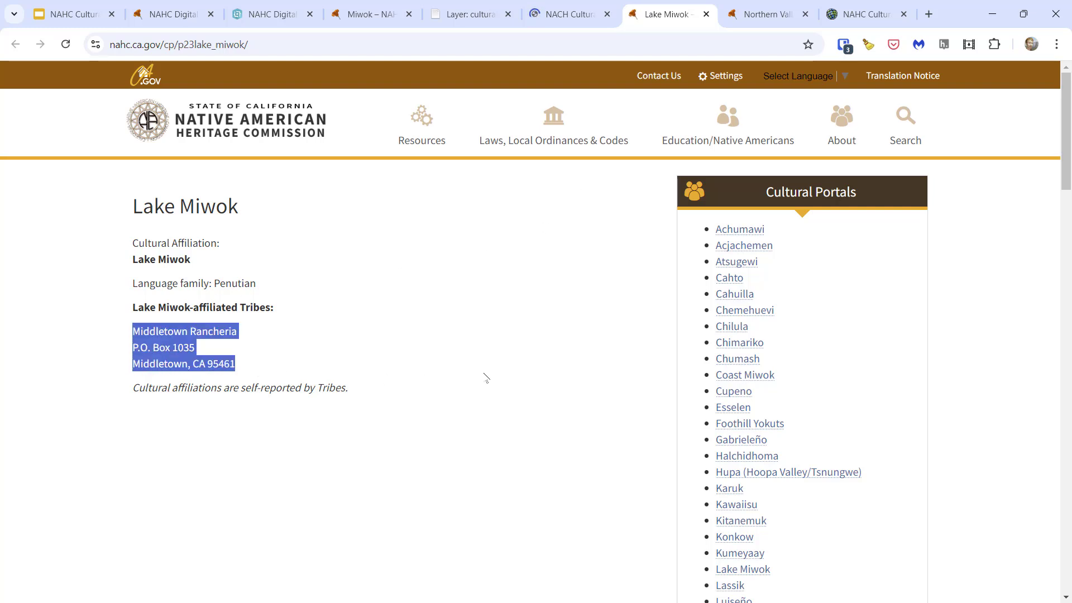
click(485, 378)
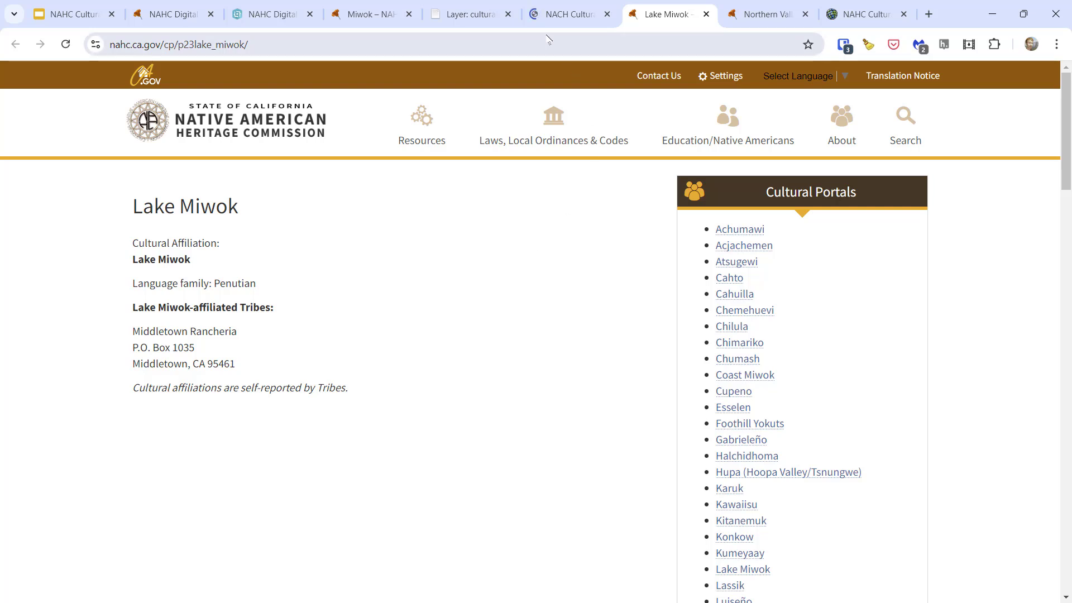
click(556, 15)
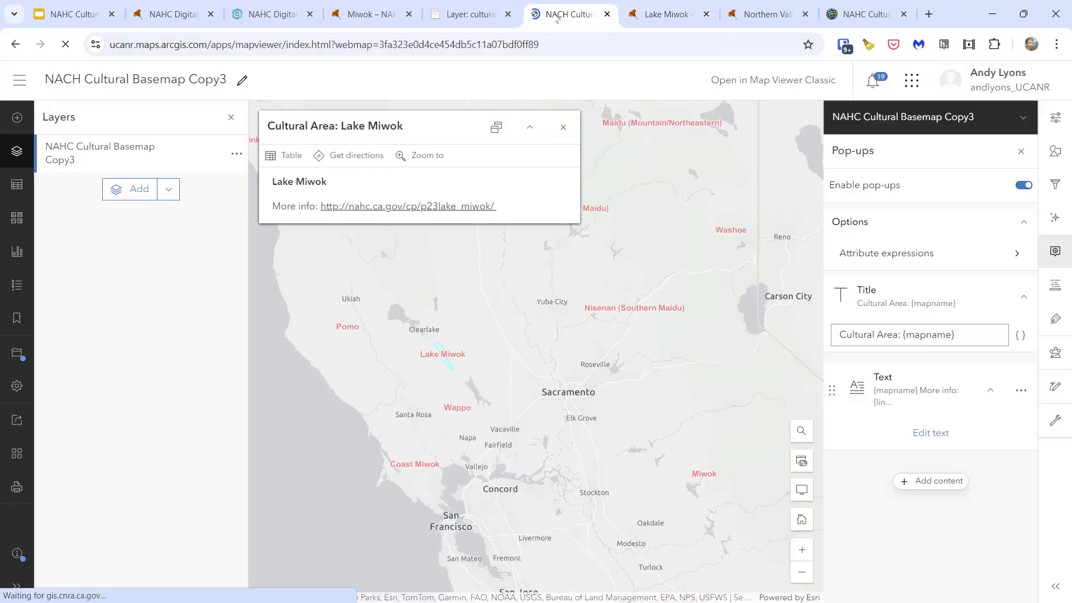
click(564, 128)
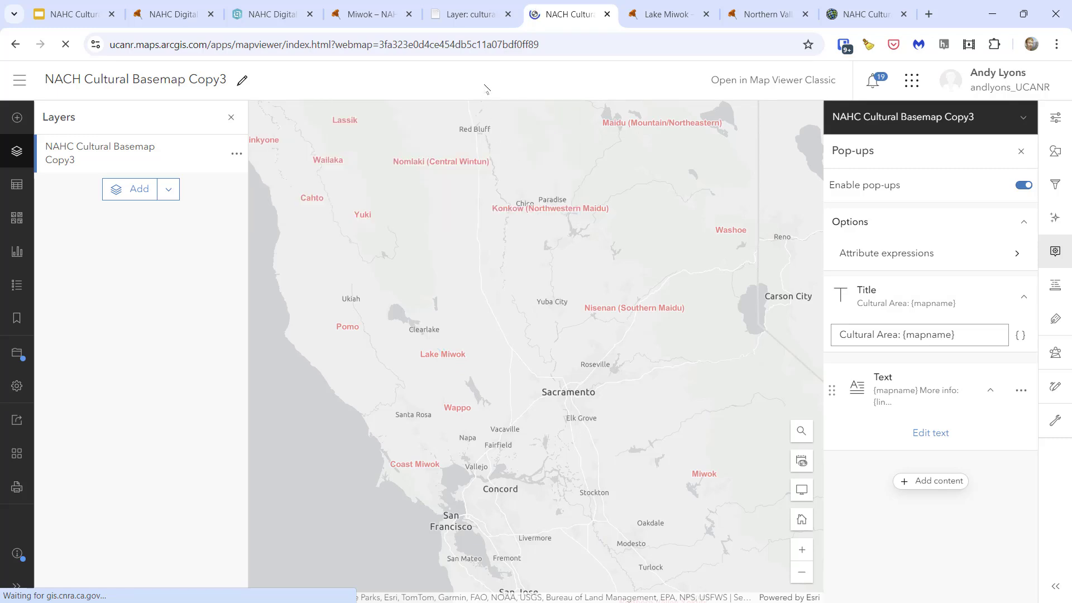